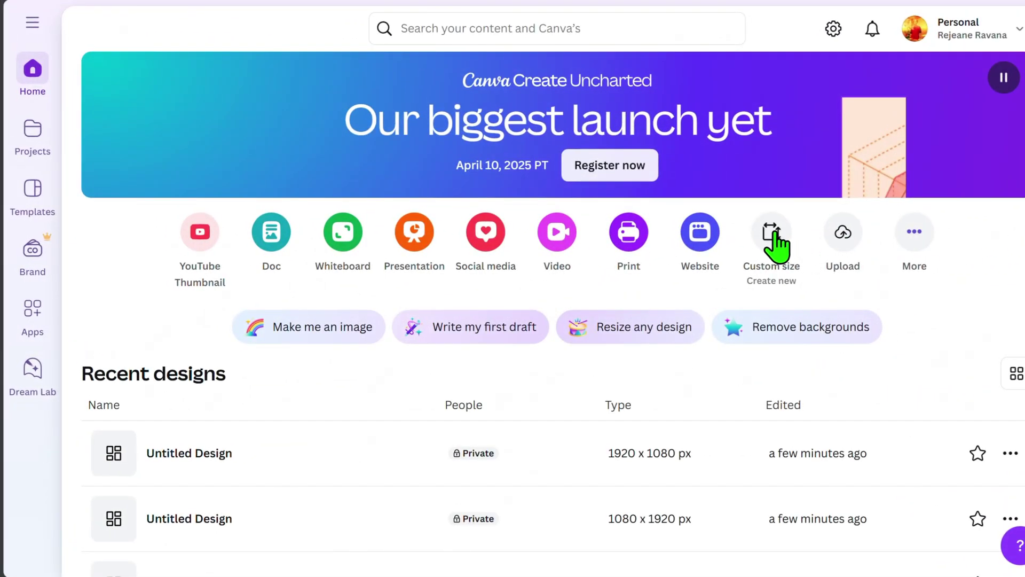
- Create a blank custom-size 1920 × 1080 px design
left_click(771, 234)
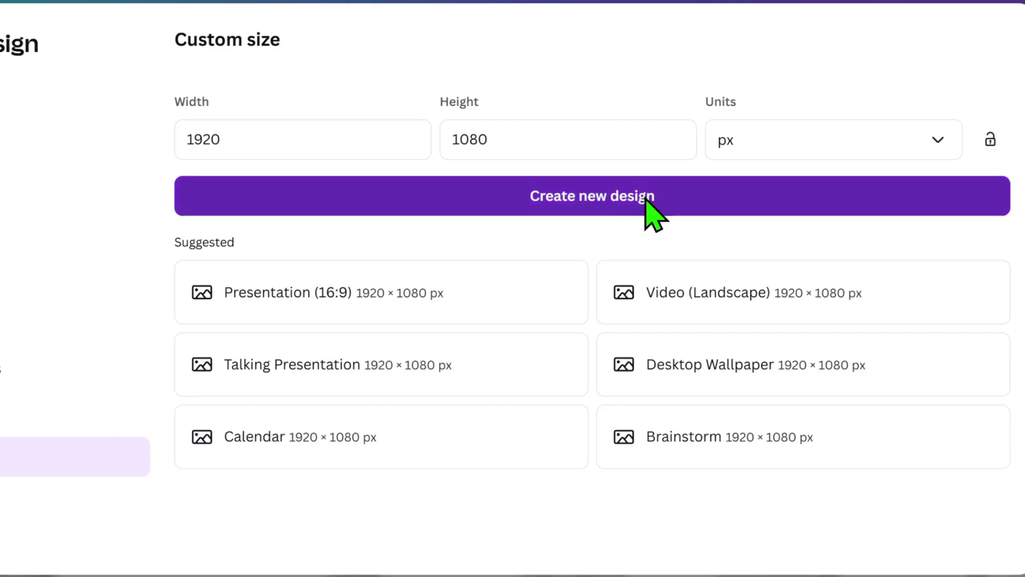
left_click(652, 213)
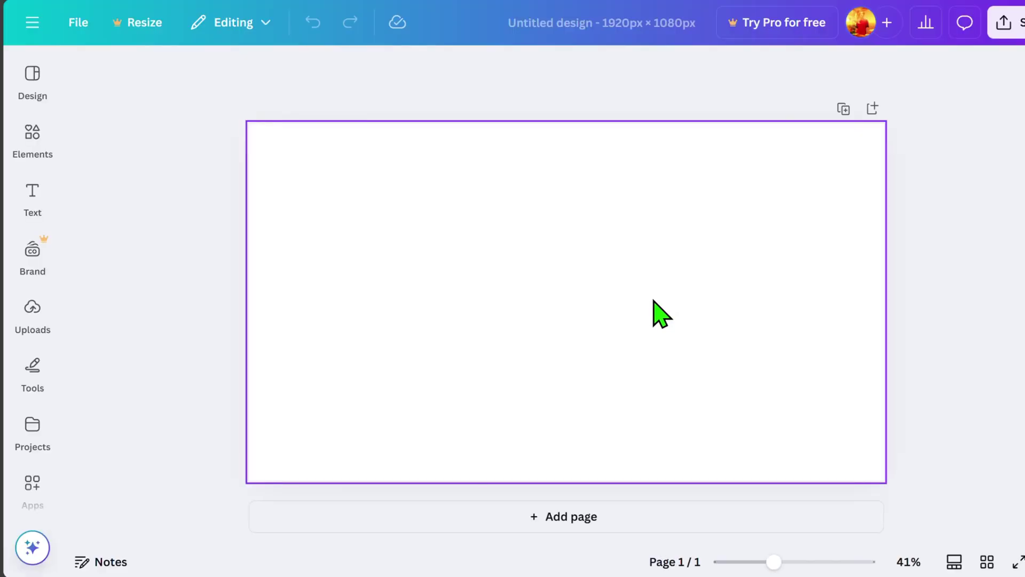
- Search Elements graphics for 'bulb' and add the yellow hand-drawn lightbulb to the page
left_click(32, 196)
left_click(32, 157)
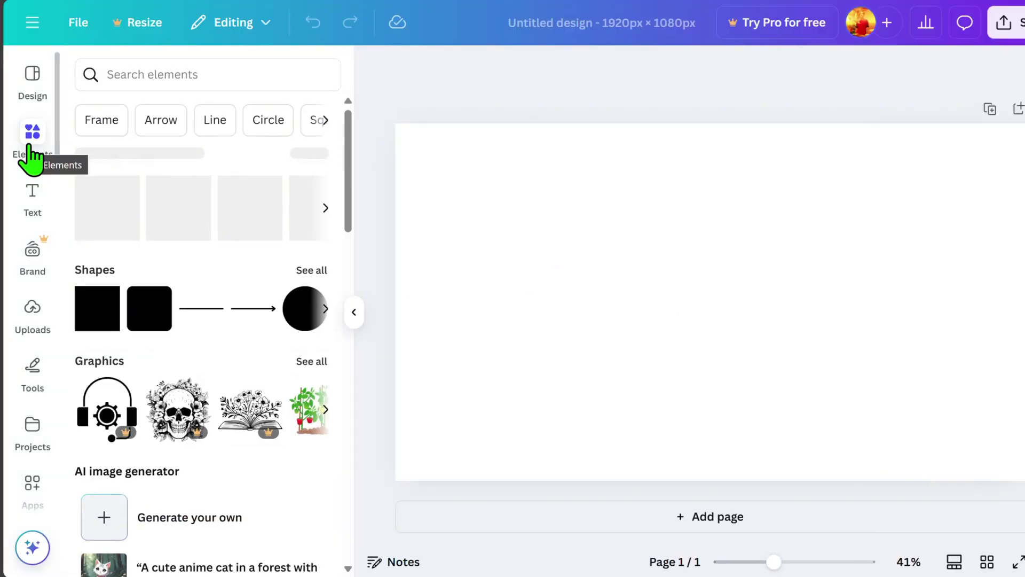
left_click(141, 74)
type("b")
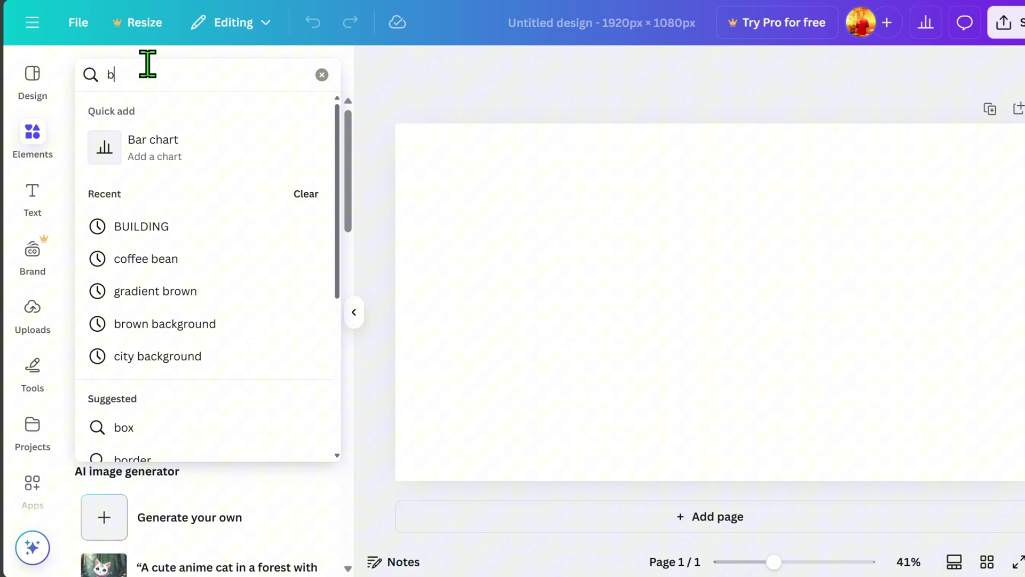
type("ulb")
key("Return")
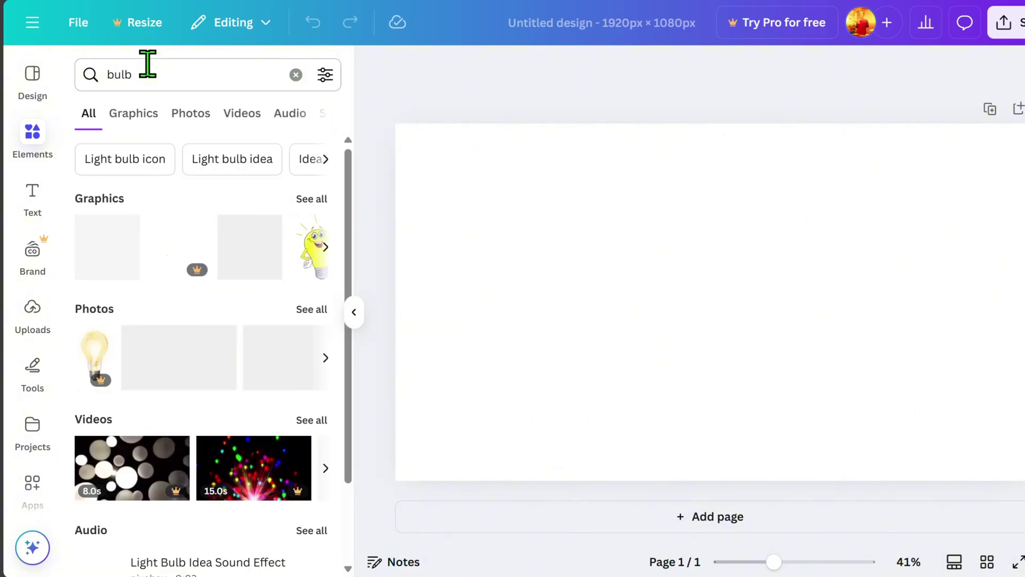
left_click(130, 116)
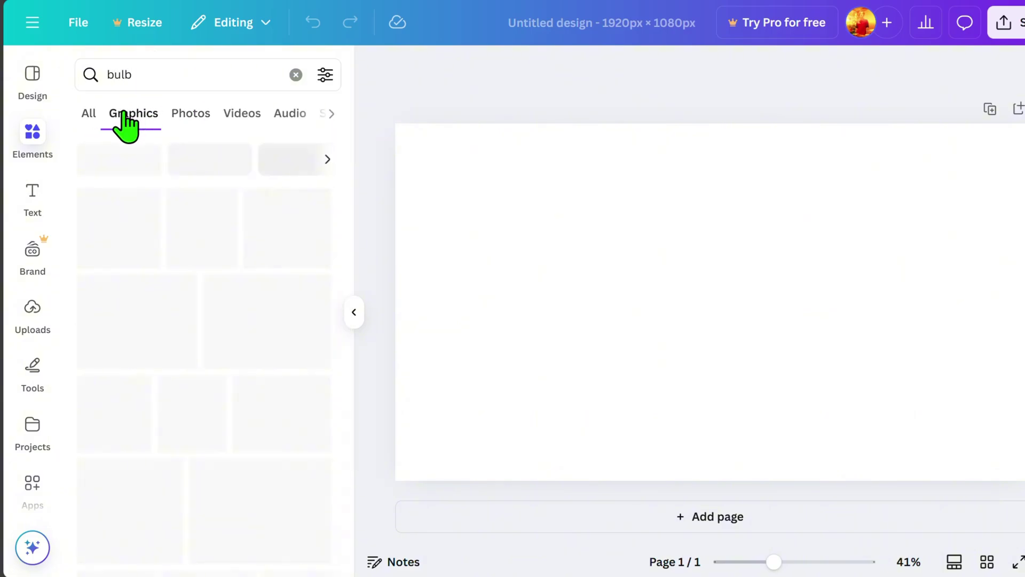
scroll(313, 404, "down", 2)
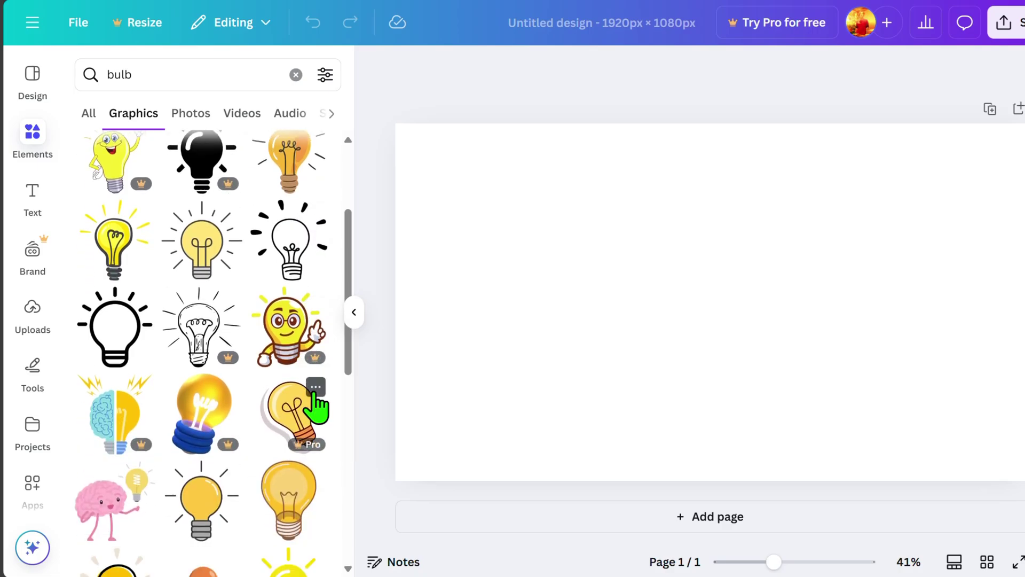
scroll(313, 407, "up", 1)
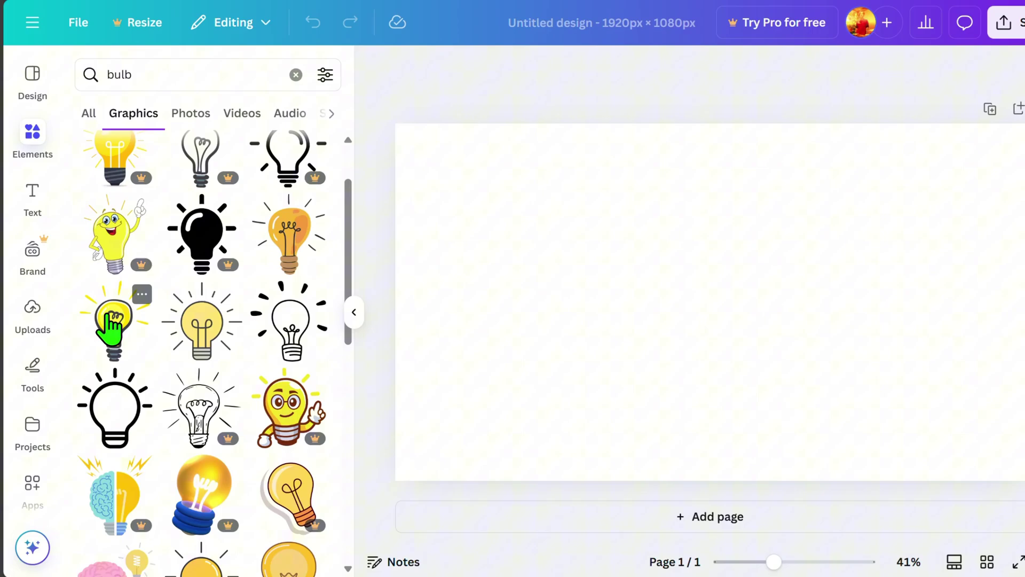
left_click(112, 324)
triple_click(210, 74)
type("productivity")
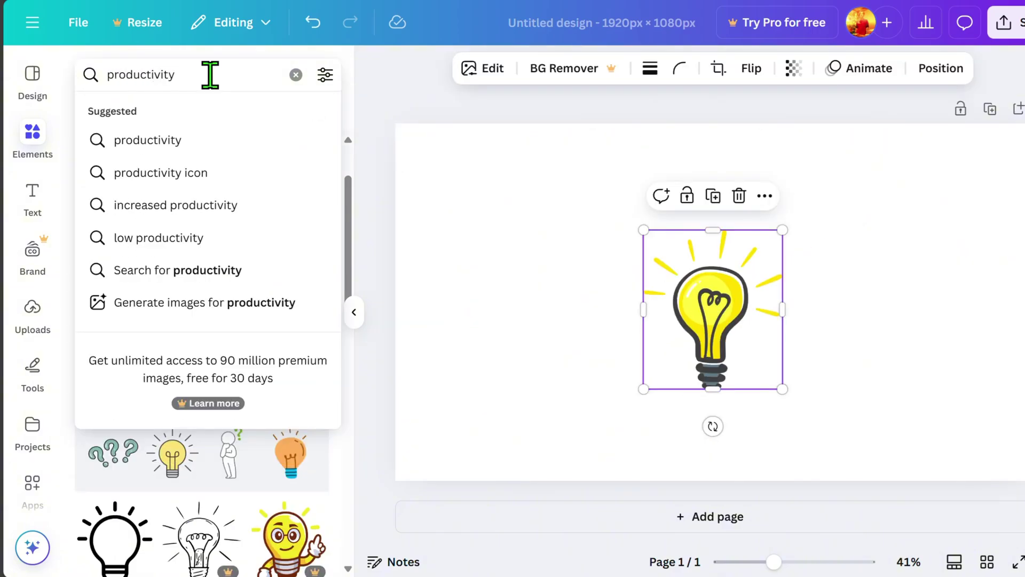
- Search 'productivity icon' and add the chart monitor, person-with-gear and rising chart icons
left_click(184, 174)
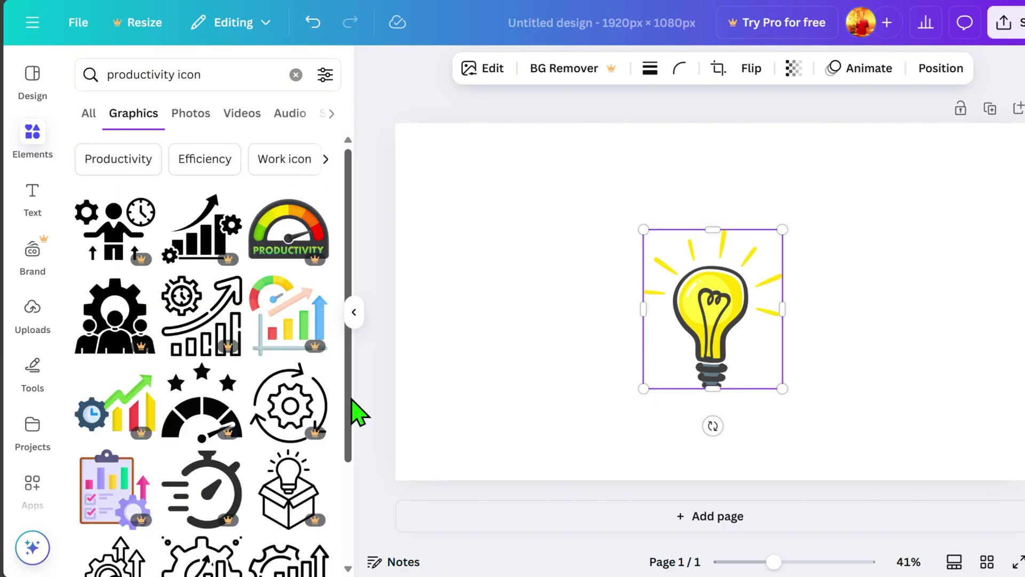
scroll(314, 414, "down", 1)
scroll(320, 423, "down", 3)
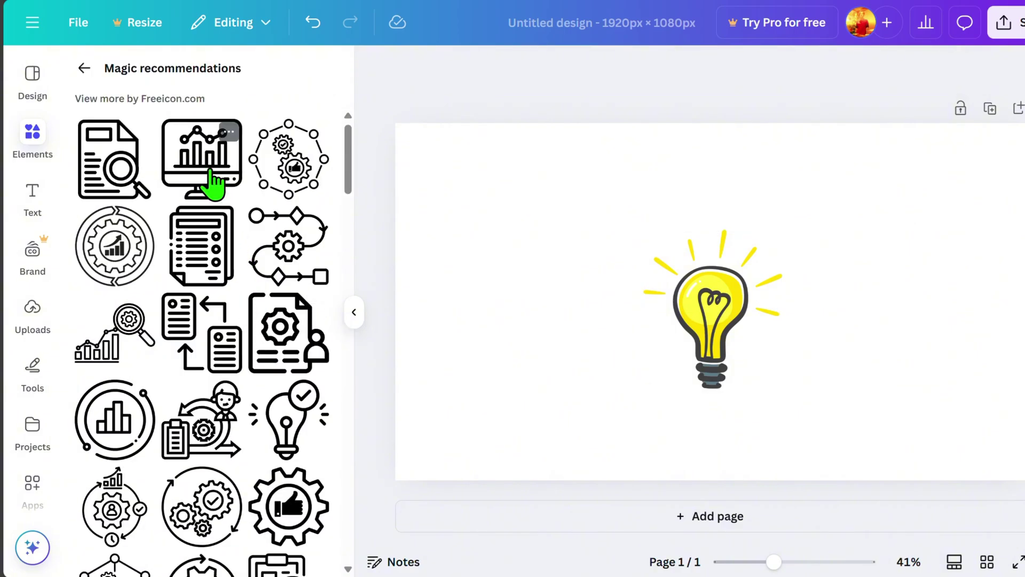
left_click(214, 184)
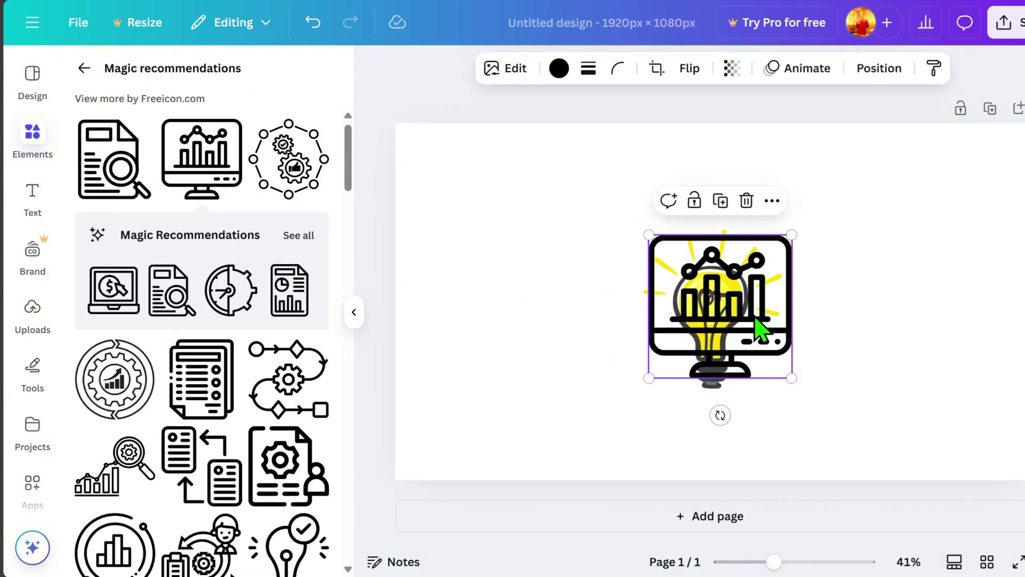
left_click_drag(762, 327, 931, 304)
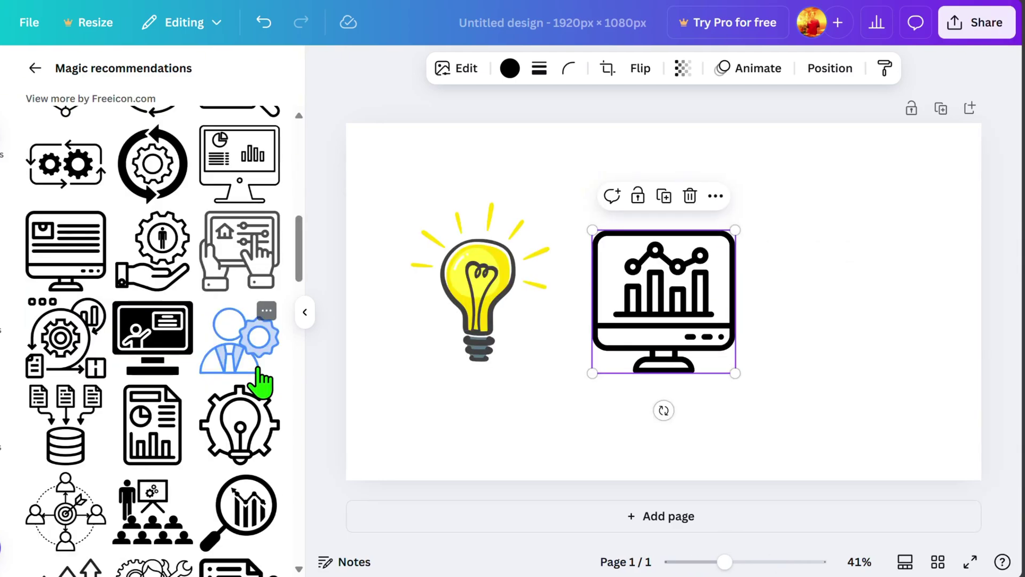
left_click(258, 373)
left_click_drag(716, 331, 895, 235)
scroll(68, 324, "down", 2)
left_click(68, 325)
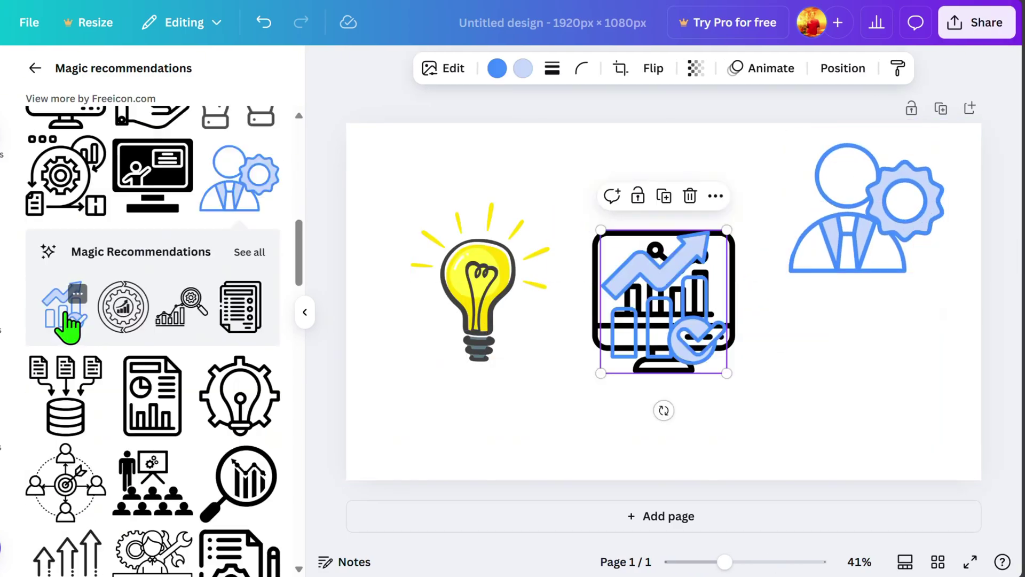
left_click_drag(705, 353, 878, 390)
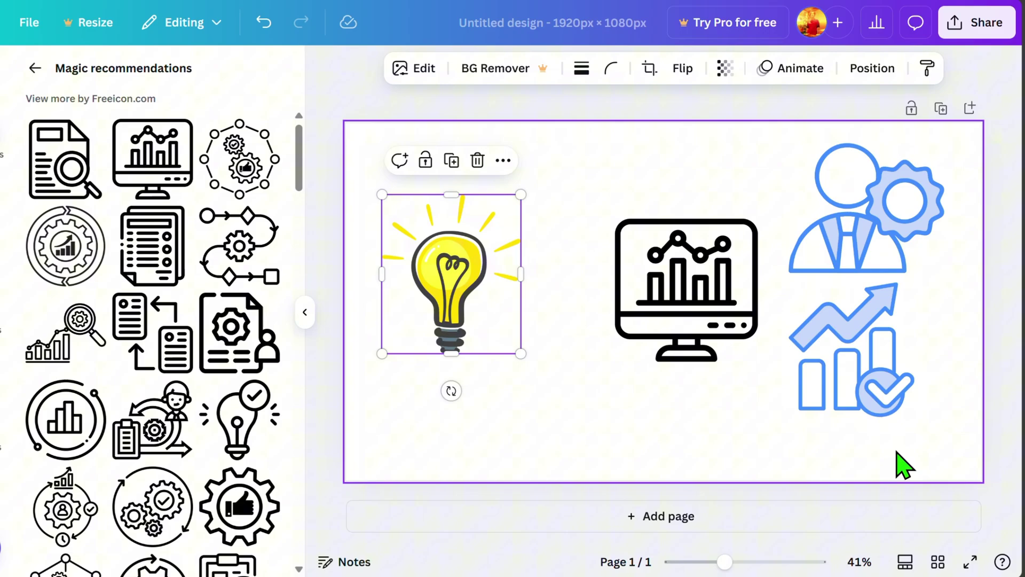
- Shrink the three icons together and line them up beneath the enlarged lightbulb
left_click_drag(903, 464, 692, 213)
left_click_drag(945, 132, 884, 184)
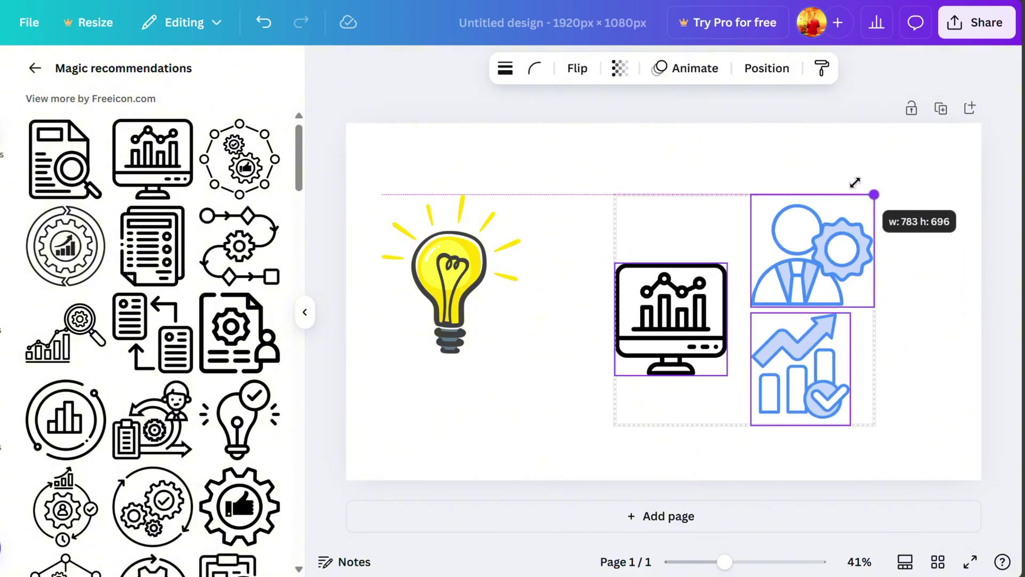
left_click_drag(734, 330, 770, 338)
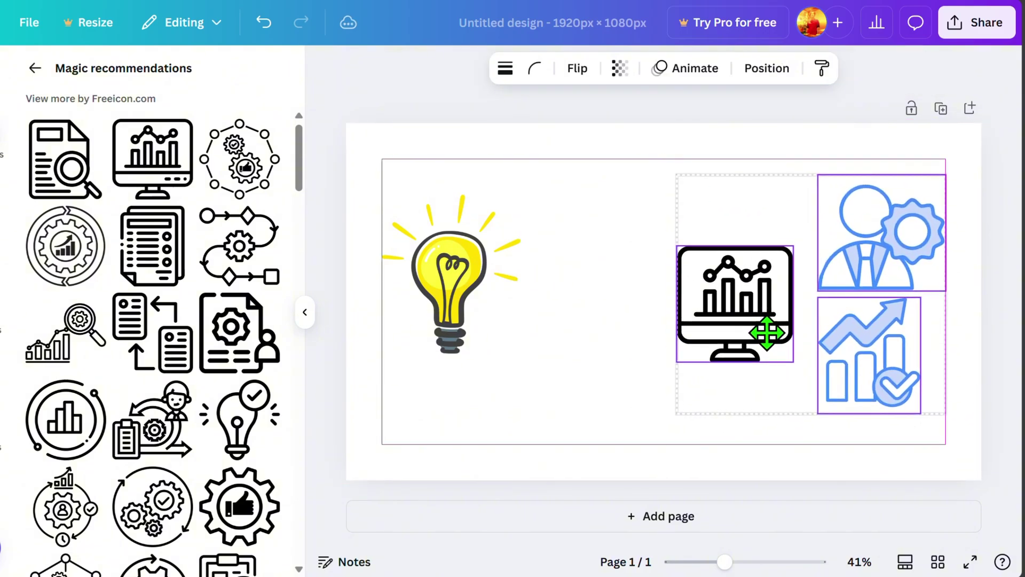
left_click(449, 272)
left_click_drag(521, 192, 593, 113)
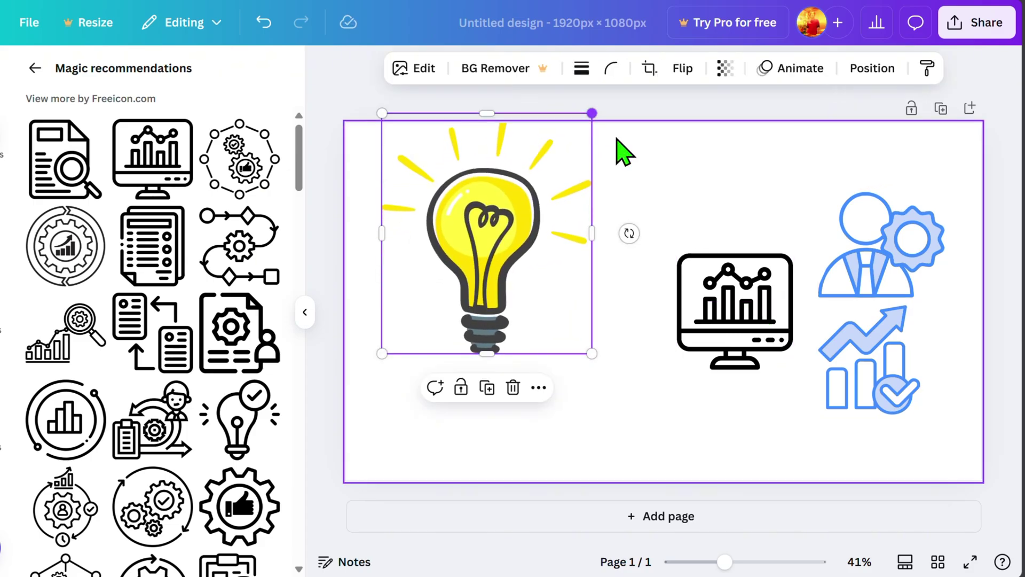
mouse_move(510, 255)
left_mouse_down()
mouse_move(525, 321)
mouse_move(510, 310)
left_mouse_up()
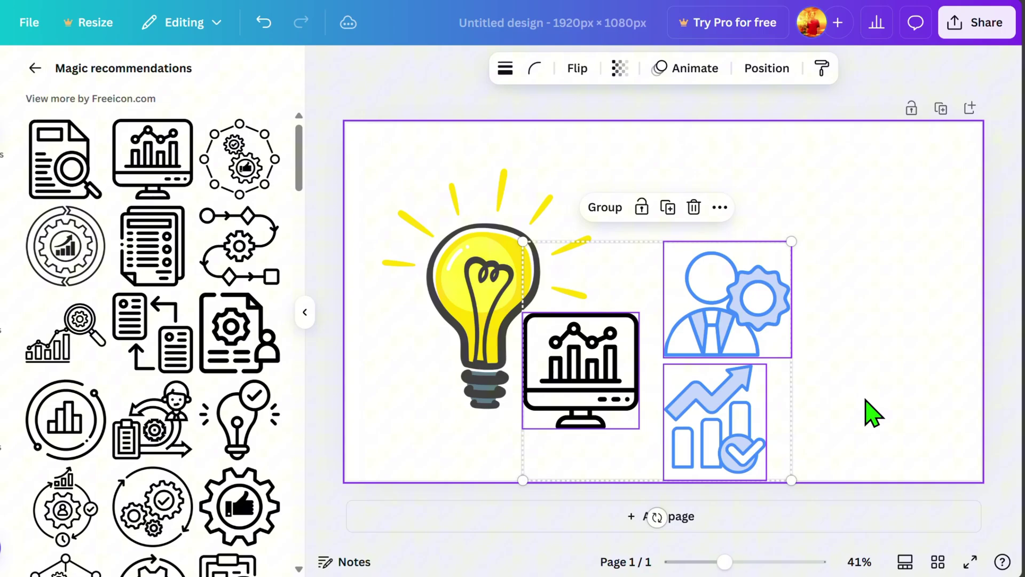
left_click_drag(728, 297, 549, 432)
left_click_drag(583, 366, 720, 366)
- Recolour the monitor icon blue and settle a slightly smaller lightbulb at top centre
left_click(510, 67)
left_click(131, 190)
left_click(825, 424)
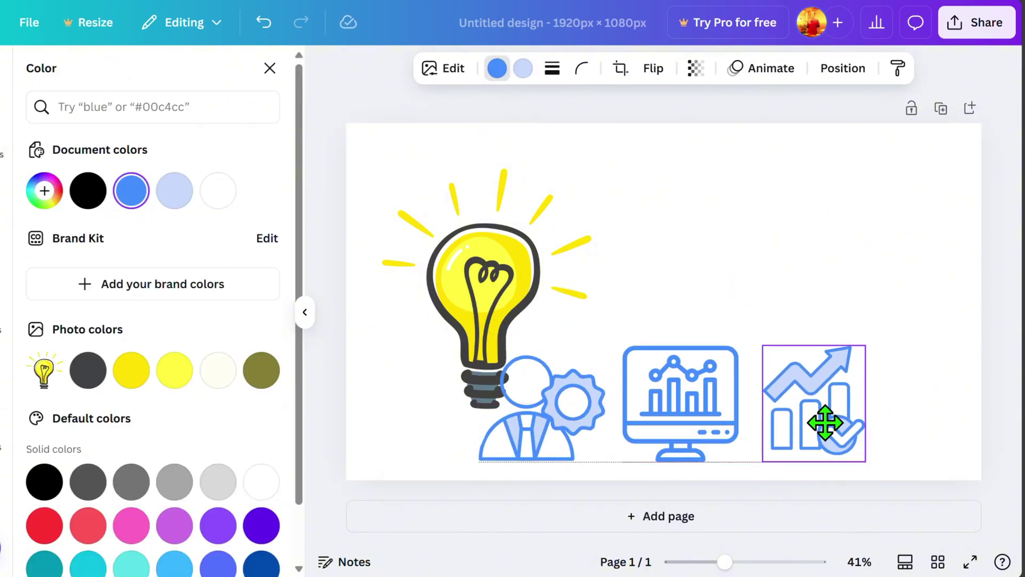
mouse_move(484, 296)
left_mouse_down()
mouse_move(778, 195)
mouse_move(672, 200)
left_mouse_up()
left_click(800, 446, "shift")
left_click(898, 291)
left_click(673, 225)
left_click_drag(777, 321, 728, 264)
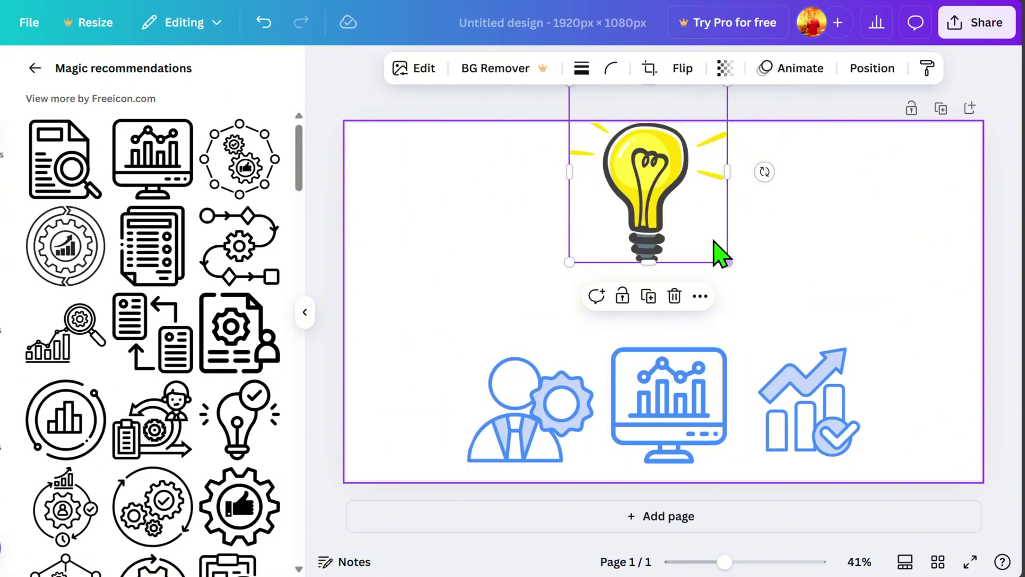
- Add the heading '3 Simple Tips to Boost your Productivity' on one line at the top
left_click(33, 200)
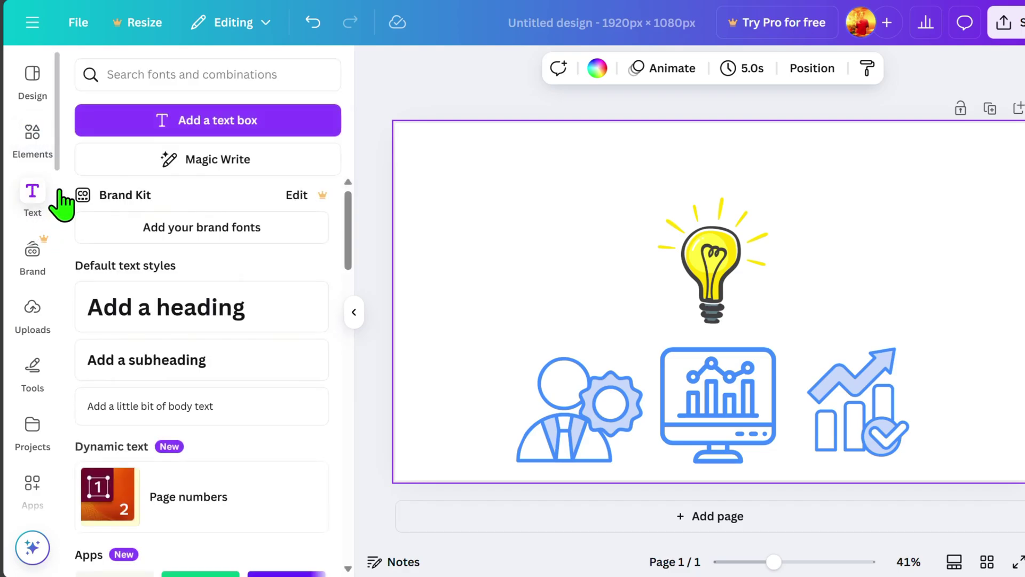
left_click(160, 319)
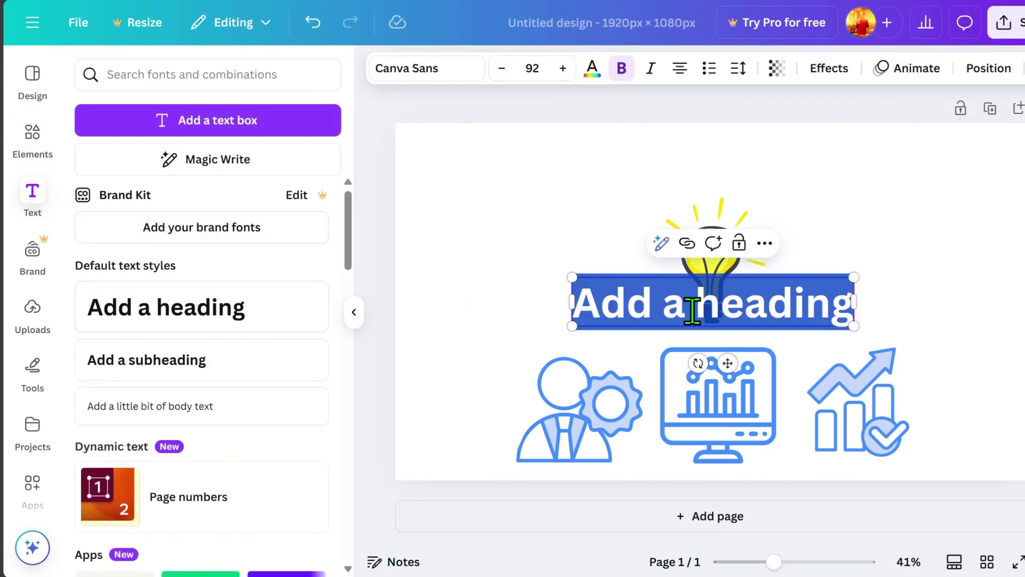
type("3 Simple Tips")
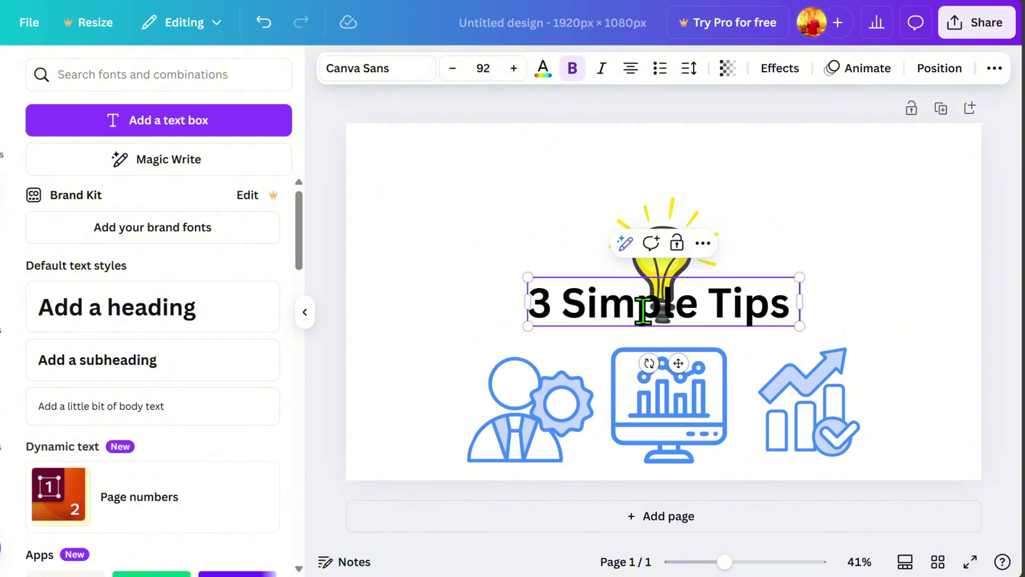
type(" to Boost")
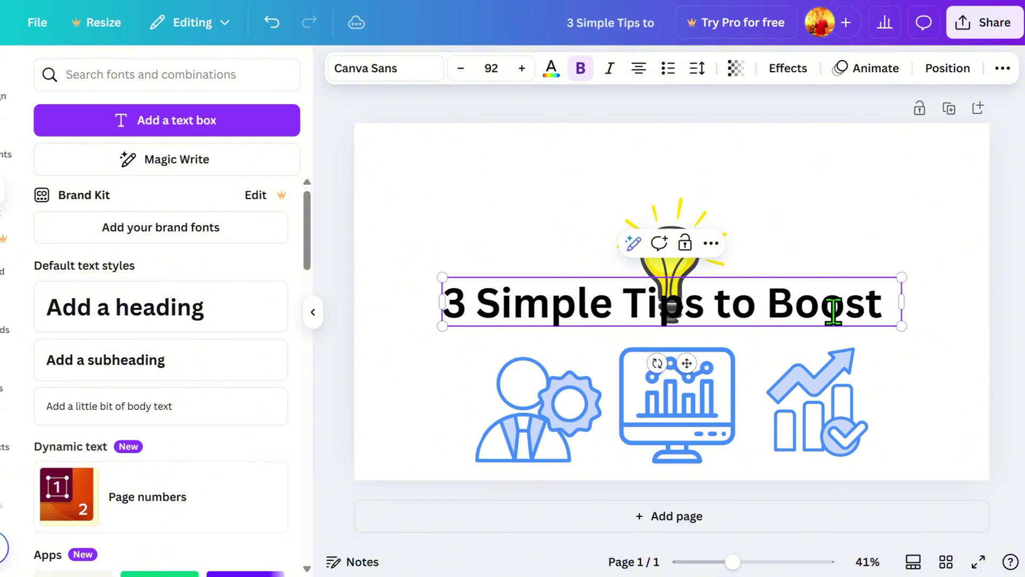
type(" your Pr")
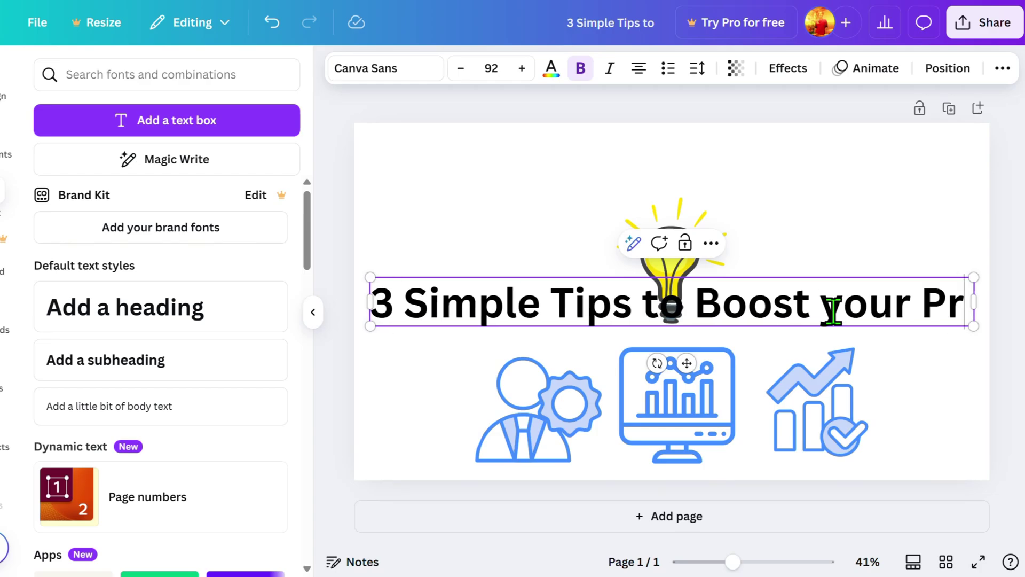
type("oductivity")
mouse_move(989, 277)
left_mouse_down()
mouse_move(773, 314)
mouse_move(908, 348)
left_mouse_up()
left_click_drag(747, 346, 785, 167)
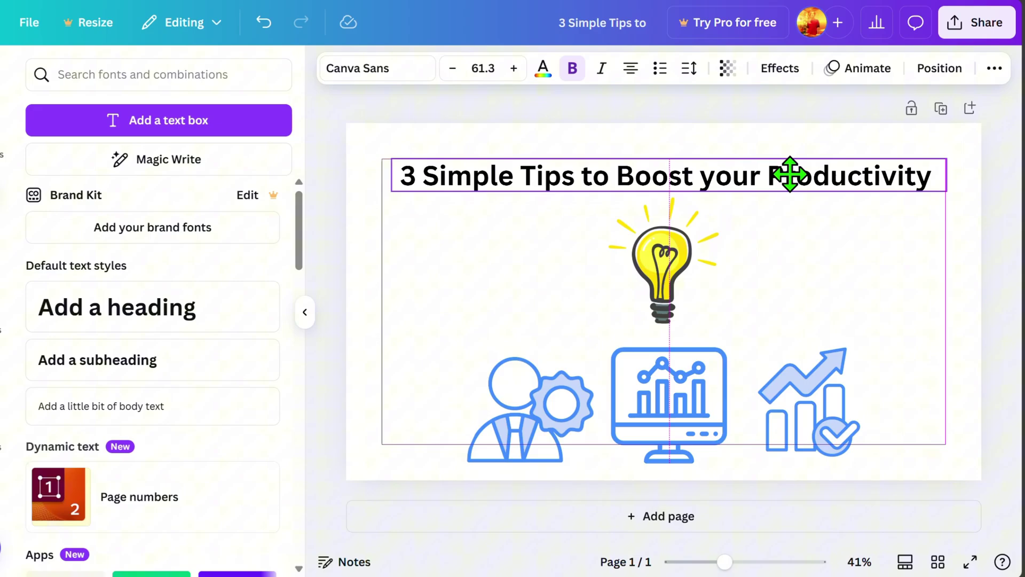
- Switch the heading to the Chewy font and enlarge it
left_click(430, 85)
scroll(238, 408, "down", 2)
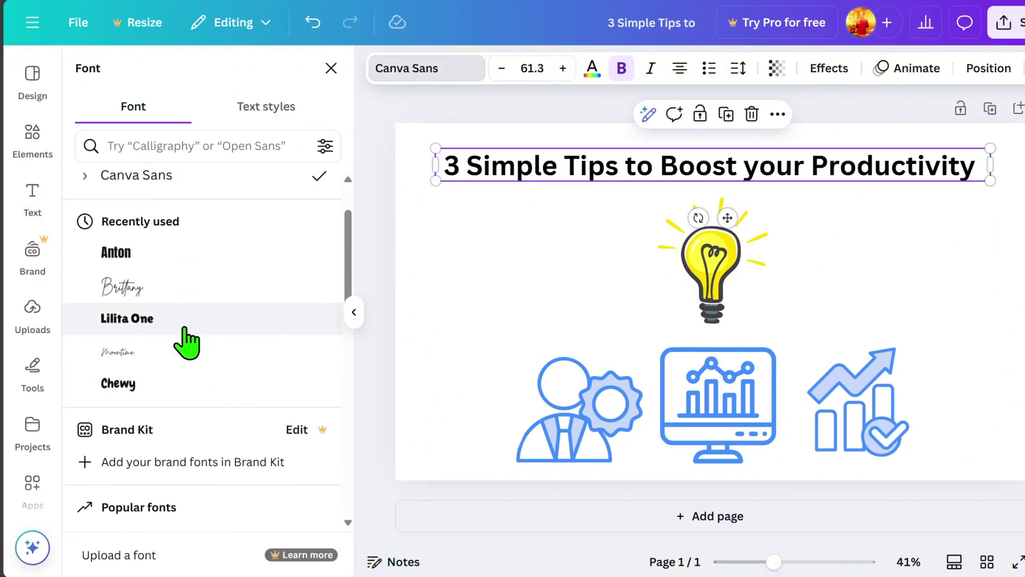
left_click(154, 390)
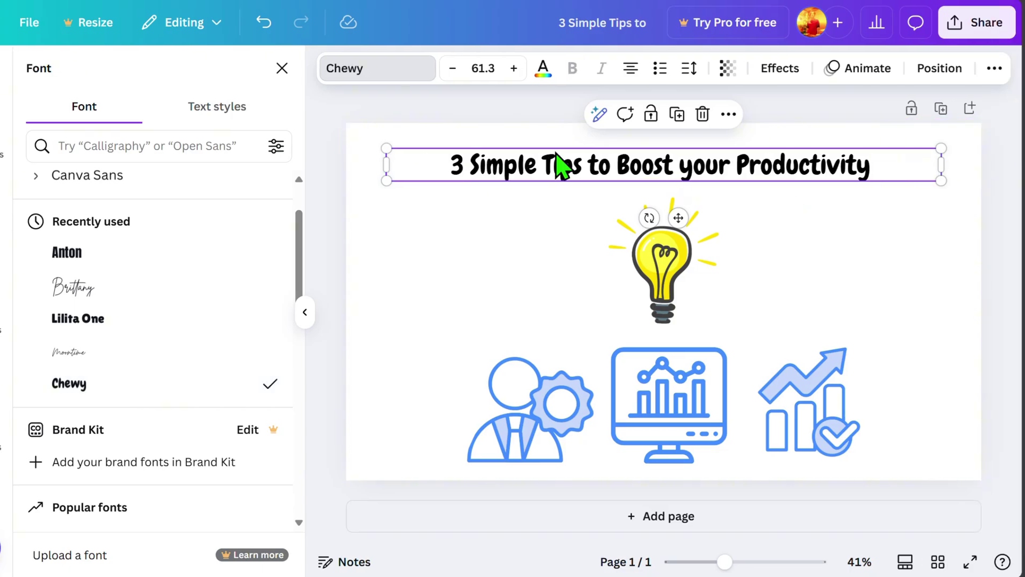
left_click_drag(815, 184, 1008, 335)
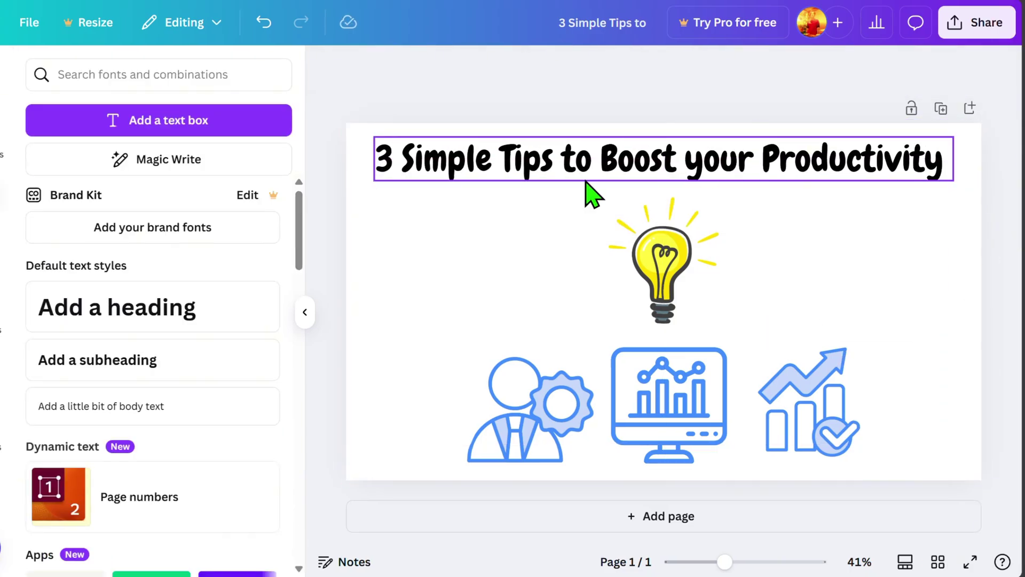
- Move an enlarged lightbulb to the left and shift the three blue icons right
mouse_move(661, 272)
left_mouse_down()
mouse_move(491, 259)
mouse_move(433, 281)
left_mouse_up()
left_click_drag(567, 413, 796, 257)
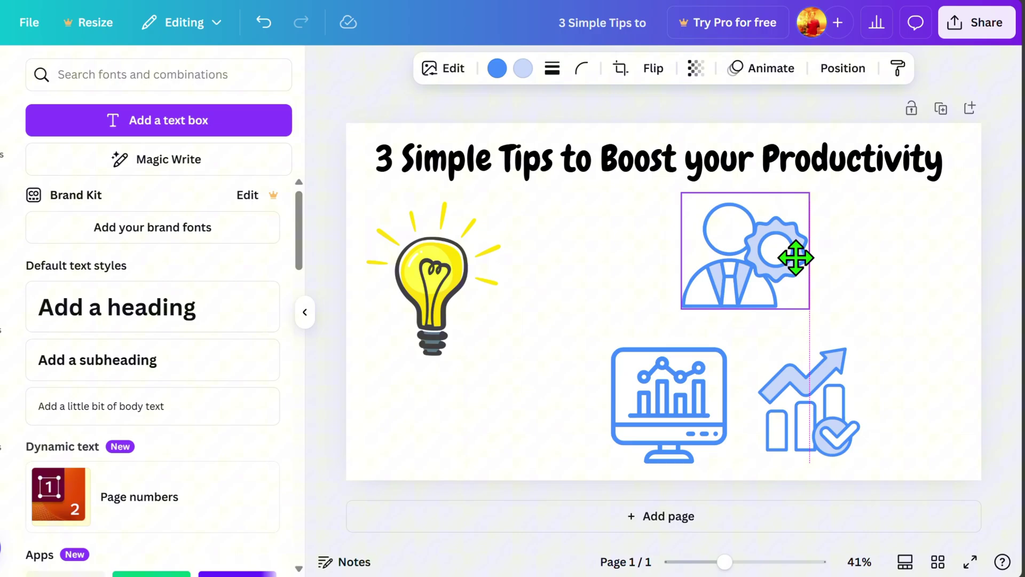
left_click_drag(812, 407, 852, 407)
left_click(773, 264, "shift")
left_click(764, 377, "shift")
left_click_drag(764, 378, 824, 360)
left_click_drag(448, 293, 465, 362)
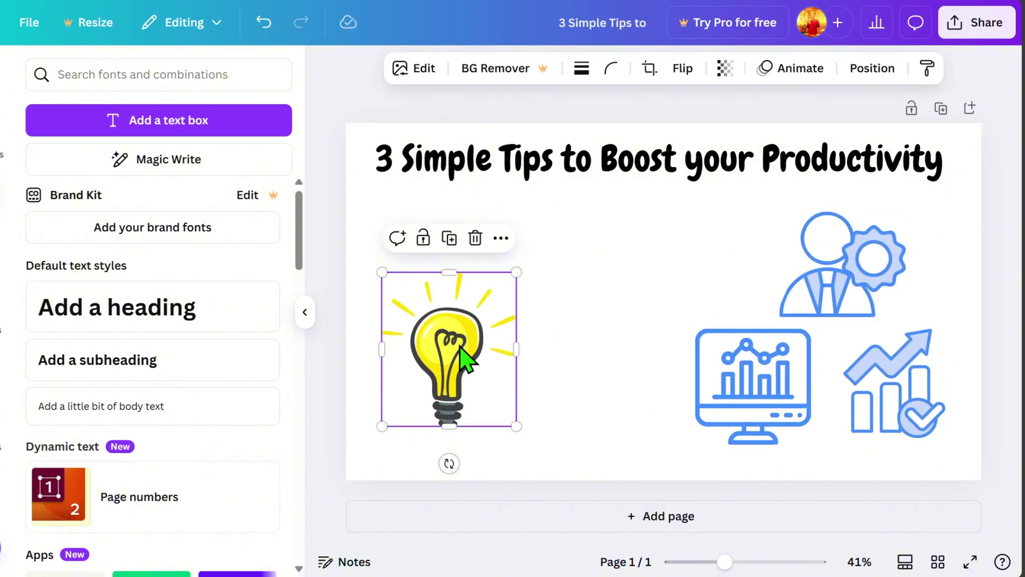
left_click_drag(515, 269, 593, 185)
left_click_drag(497, 337, 481, 350)
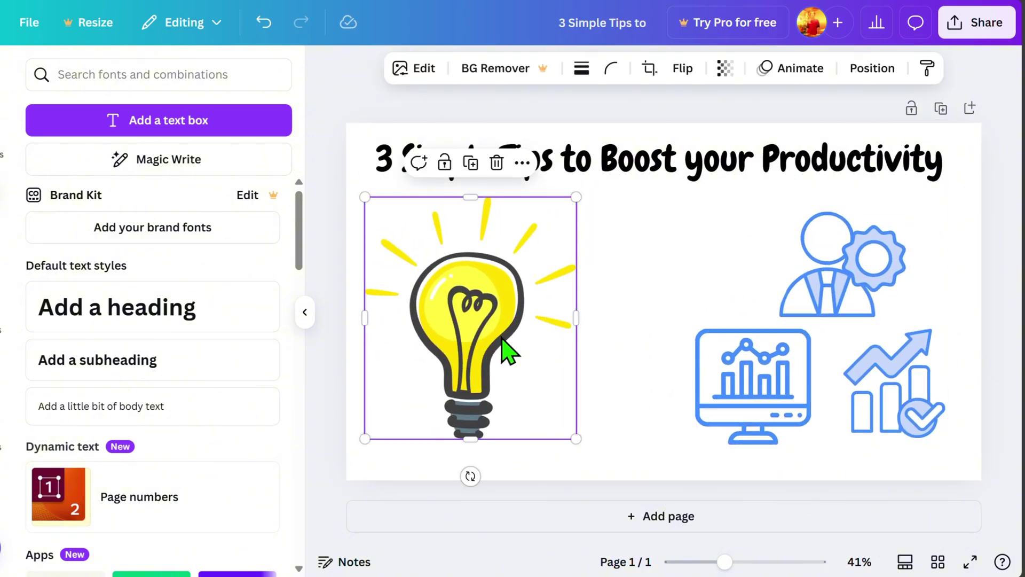
left_click(35, 139)
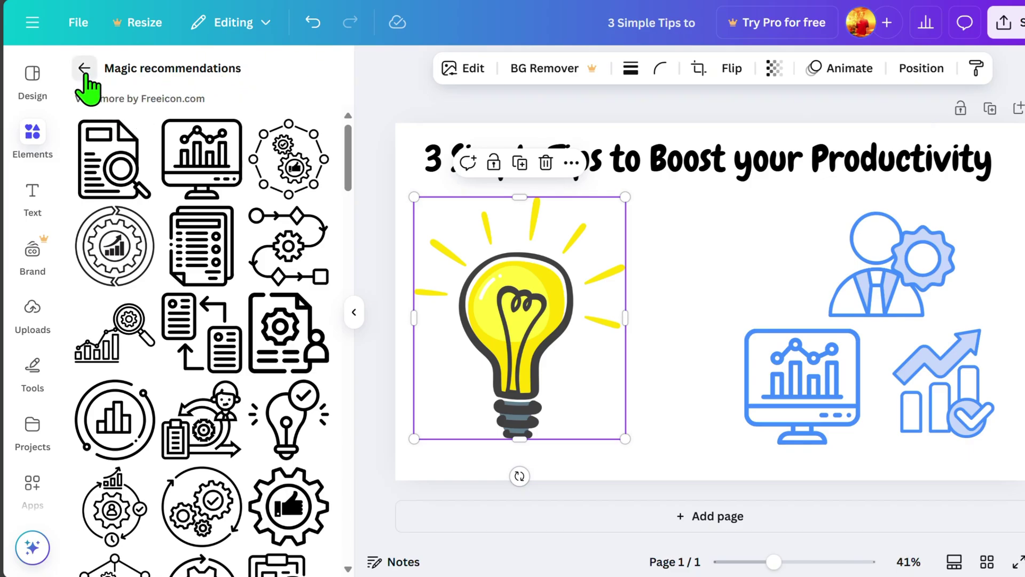
- Add a curved arrow from an 'arrow' search, recolour it black, and place it beside the lightbulb
left_click(84, 68)
left_click_drag(204, 75, 138, 74)
type("A")
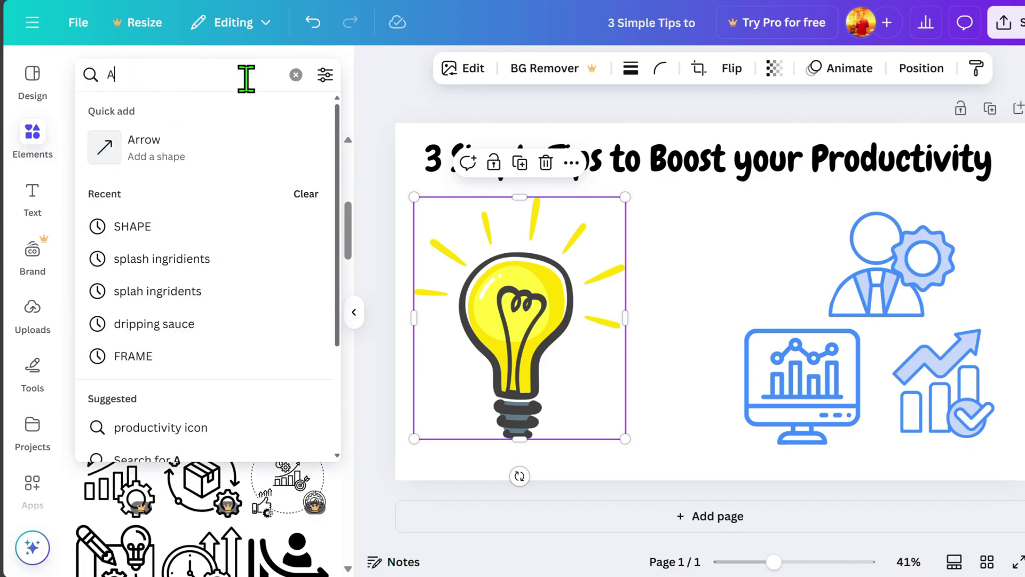
type("RROW")
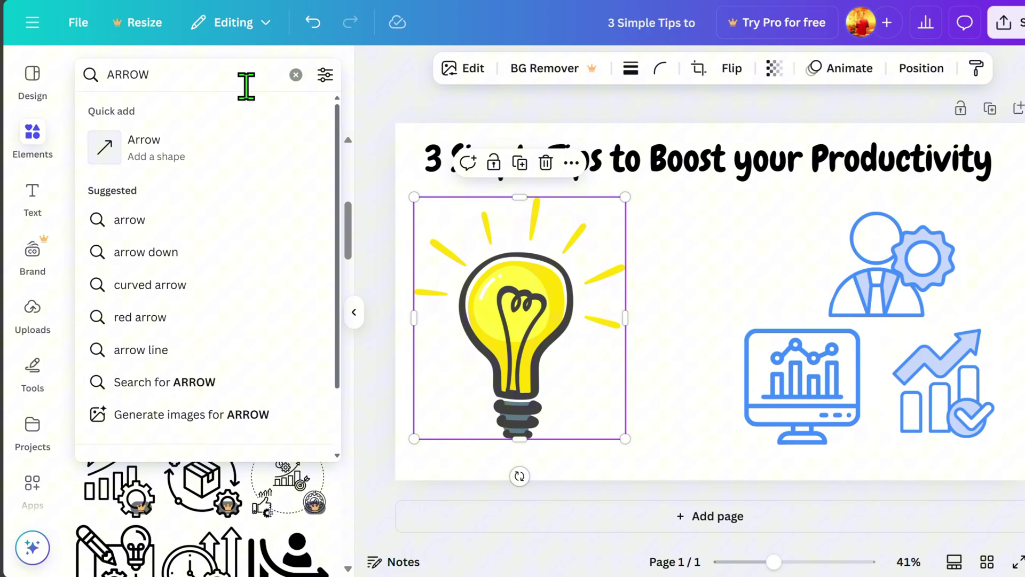
left_click(170, 221)
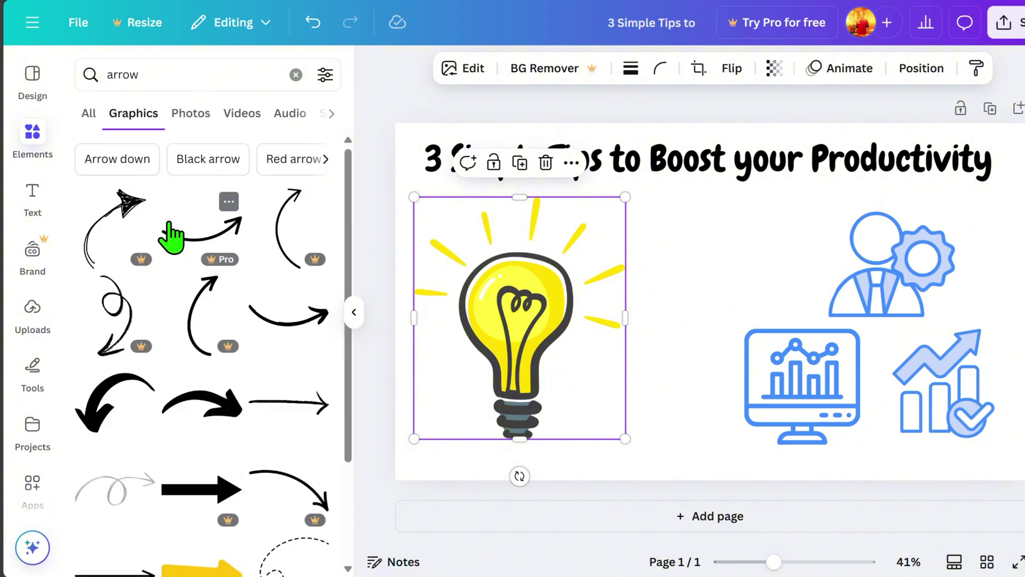
scroll(264, 400, "down", 2)
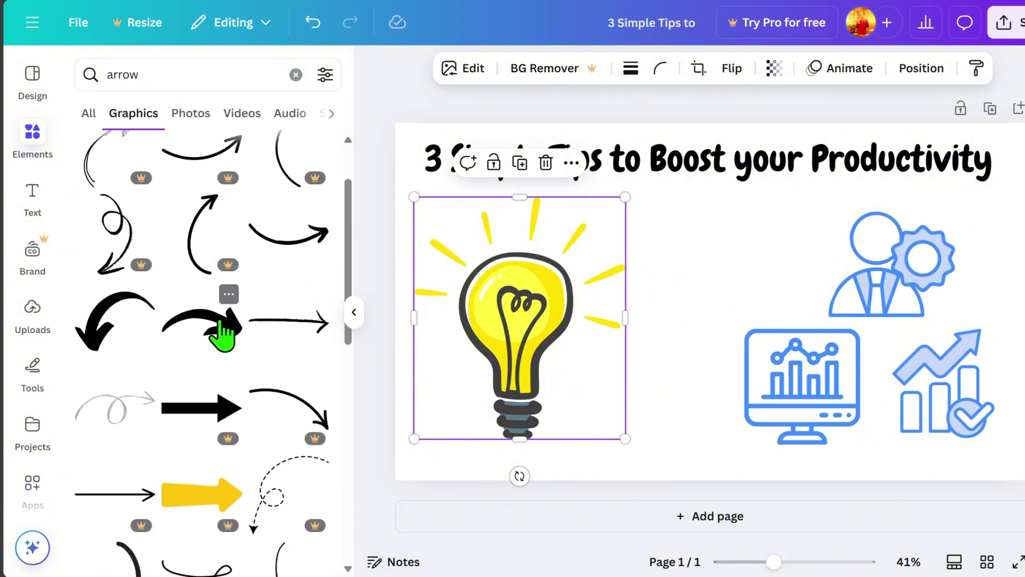
left_click(223, 335)
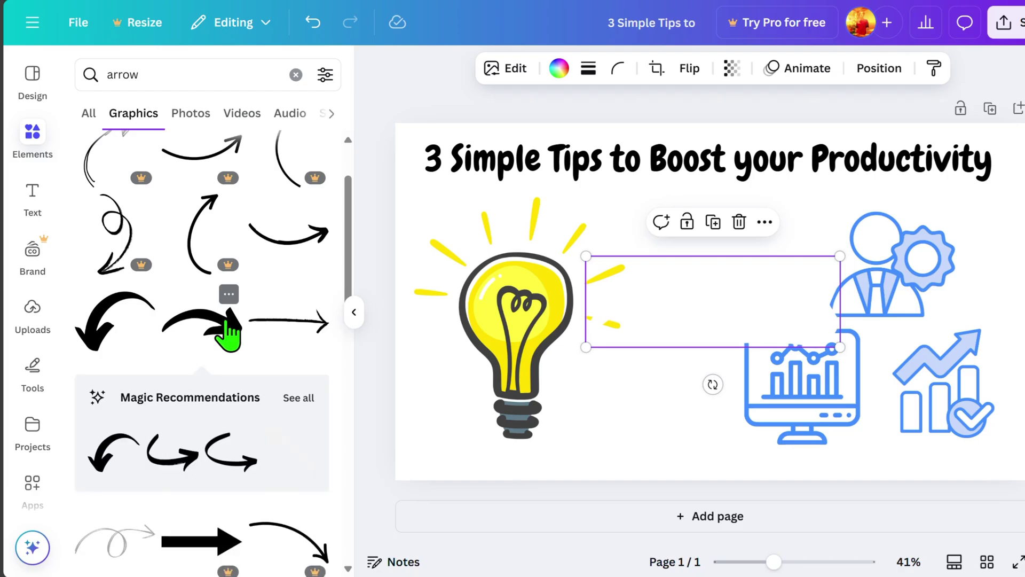
left_click_drag(724, 314, 725, 276)
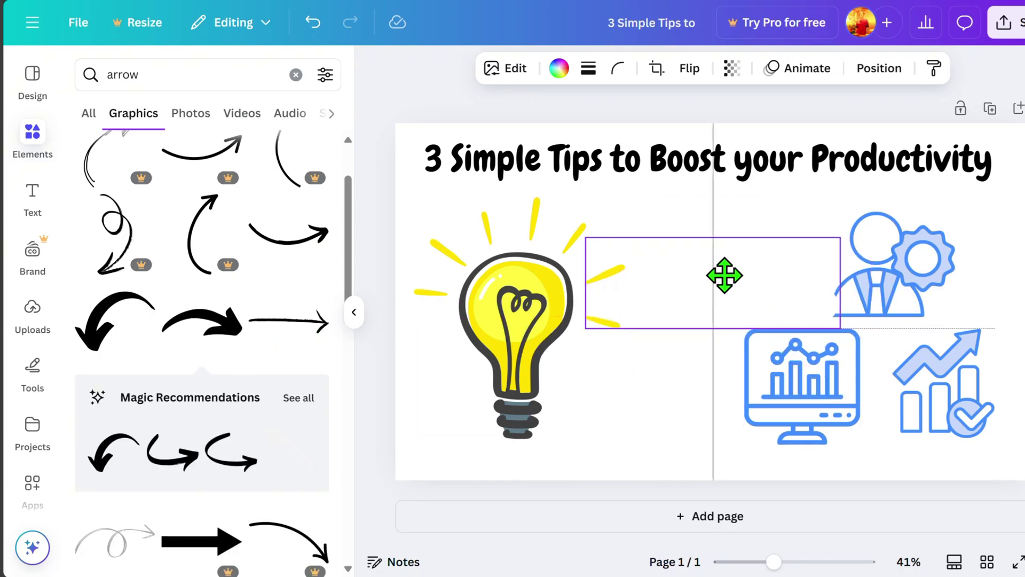
left_click(558, 69)
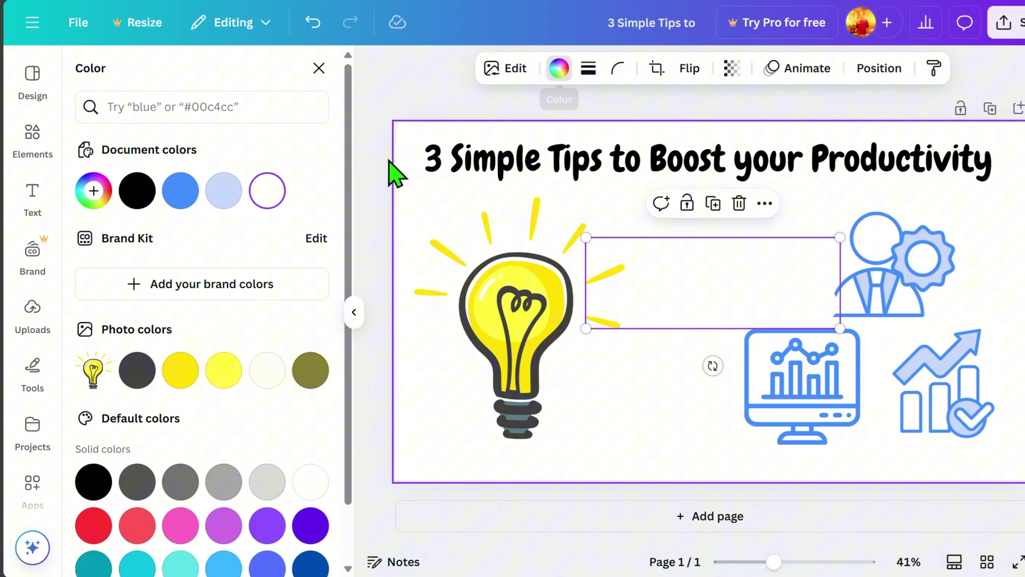
left_click(133, 192)
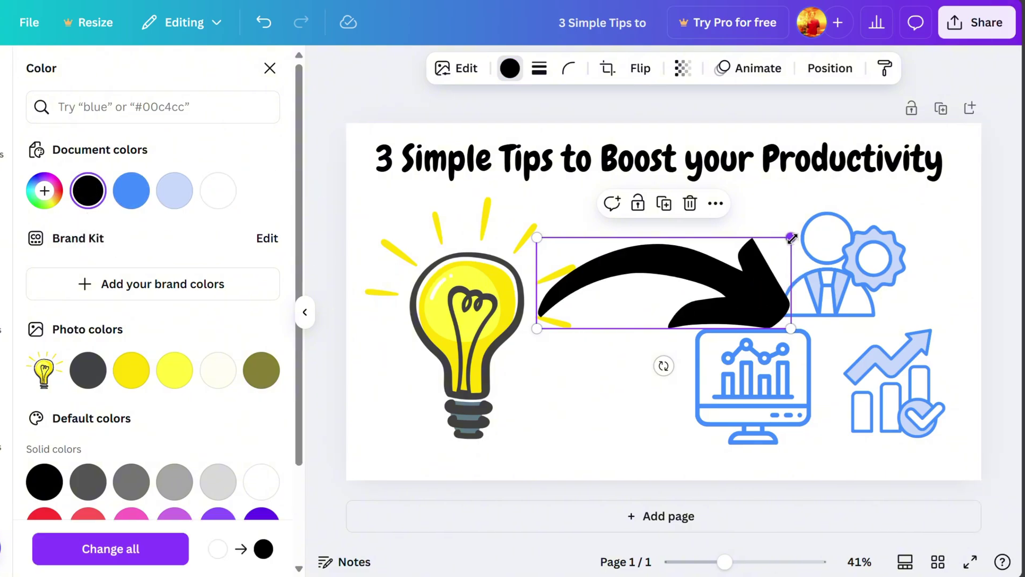
mouse_move(840, 238)
left_mouse_down()
mouse_move(678, 274)
mouse_move(674, 289)
left_mouse_up()
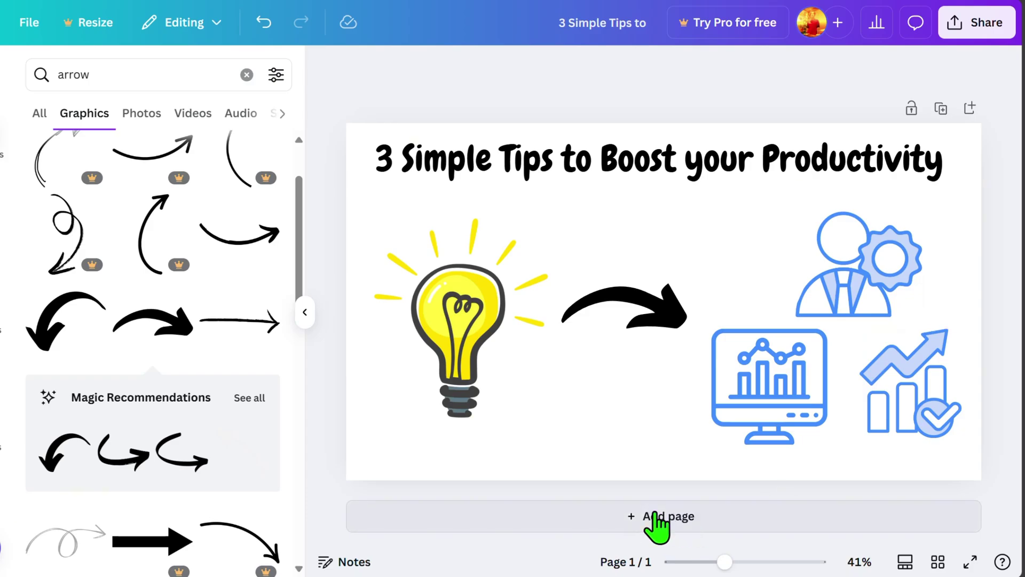
- Add a second page and paste the page 1 title onto it
left_click(687, 517)
scroll(755, 408, "up", 2)
scroll(755, 408, "up", 3)
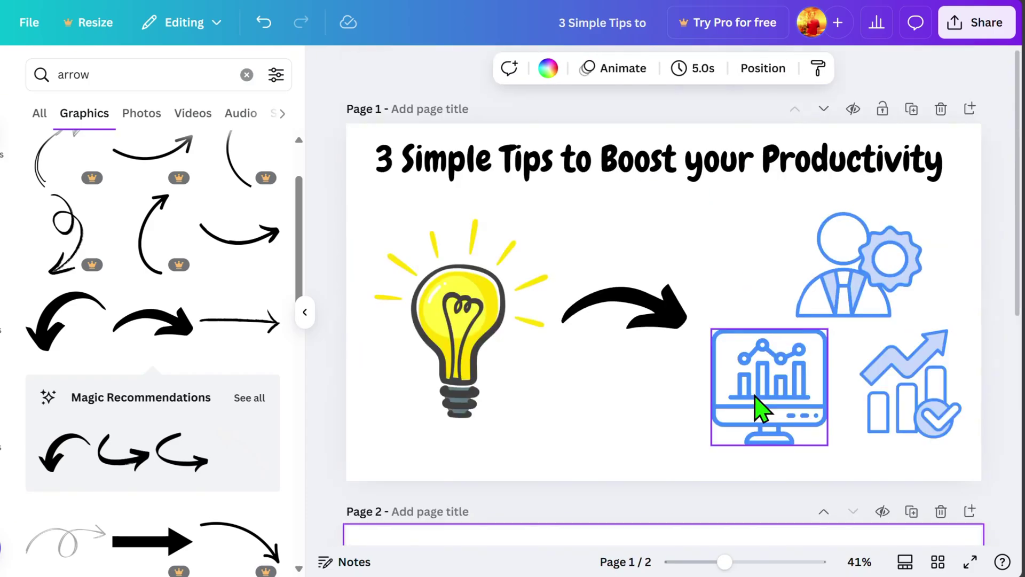
left_click(682, 183)
scroll(716, 473, "down", 3)
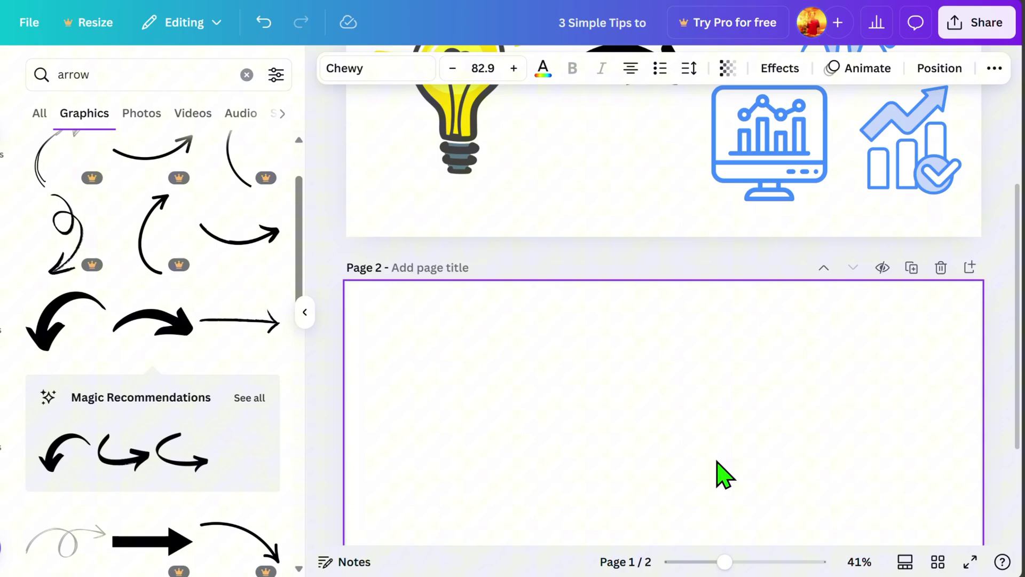
left_click(676, 433)
type("3 Simple Tips to Boost your Productivity")
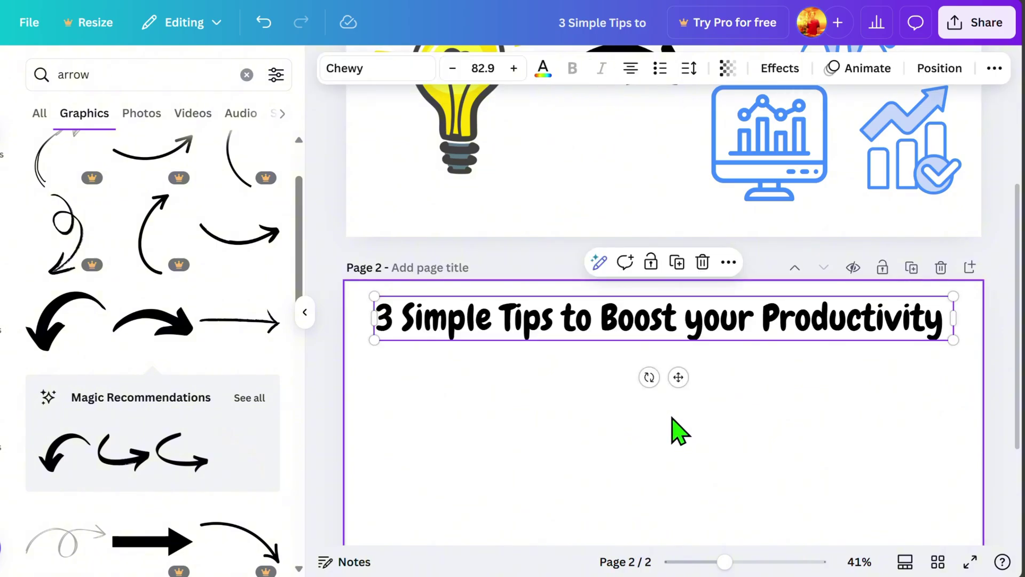
- Retype the title as 'Tip #1: Use the 2-Minute Rule' with the rule words in blue
left_click(643, 317)
type("Tip #1: Use the 2-M")
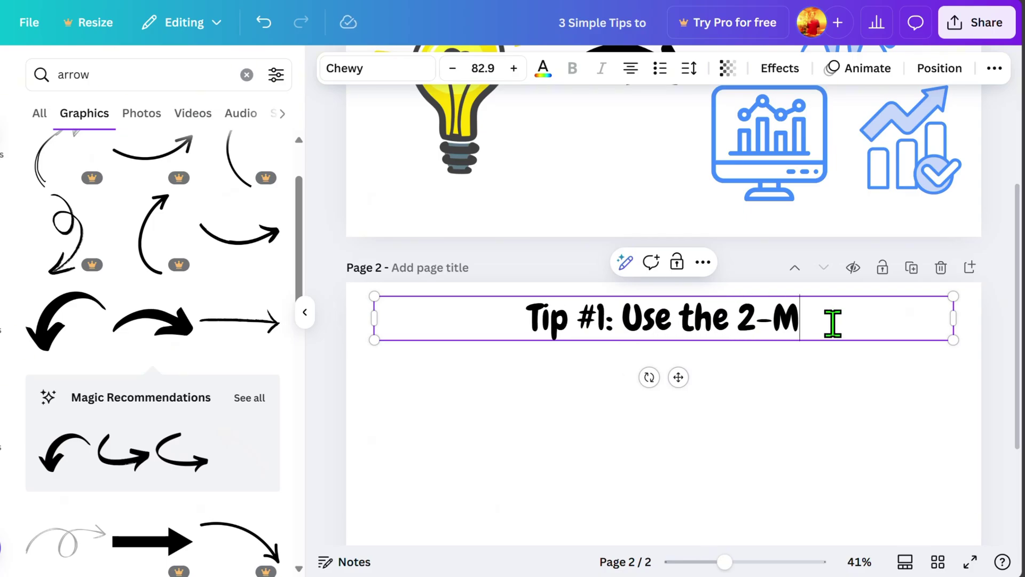
type("inute Rule")
scroll(697, 228, "down", 1)
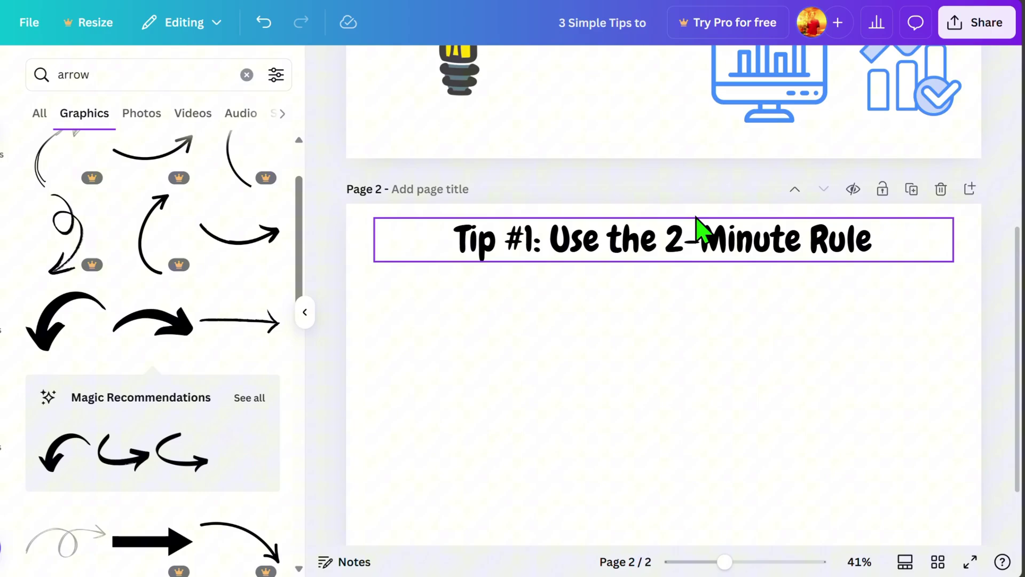
left_click(705, 249)
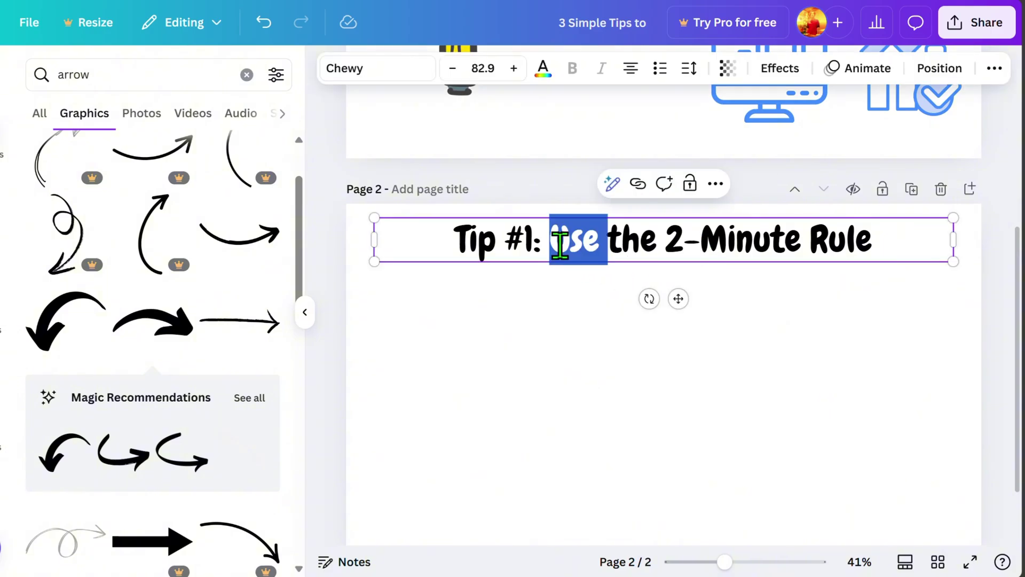
left_click_drag(558, 244, 731, 231)
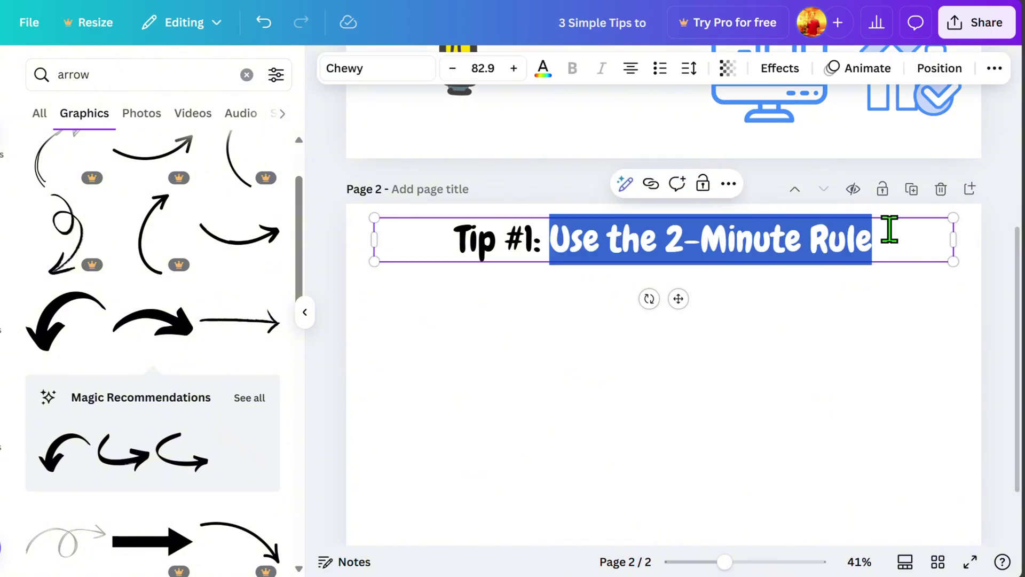
left_click(544, 72)
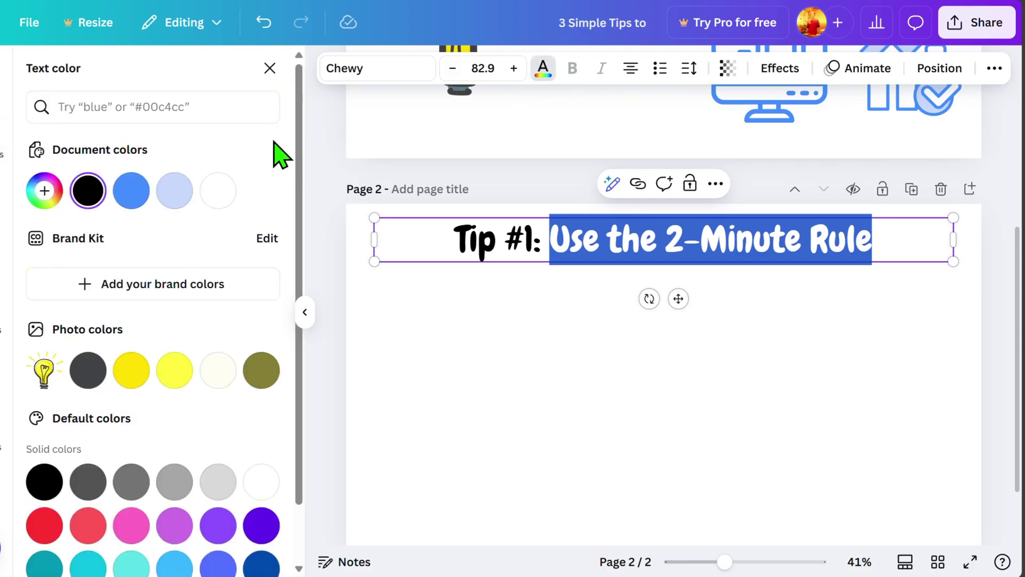
left_click(129, 193)
- Search 'timer' and add the hourglass and hand-tapping-wristwatch graphics
left_click(753, 352)
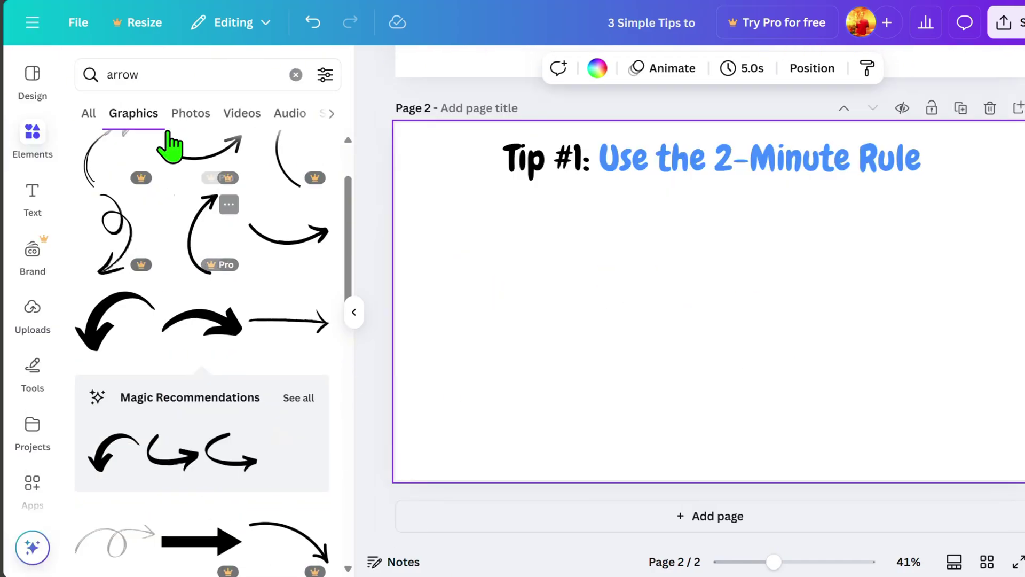
left_click(97, 80)
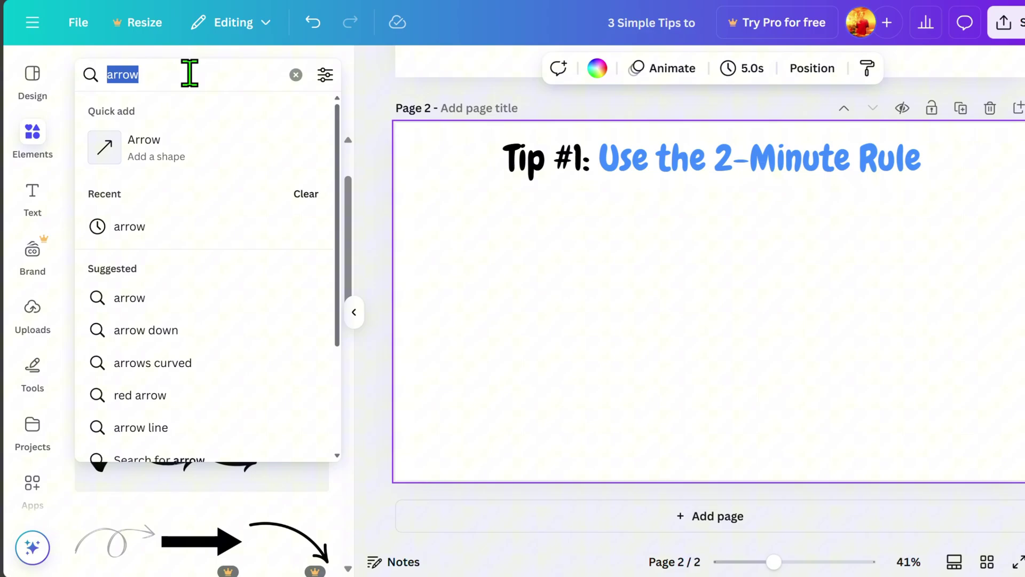
type("time")
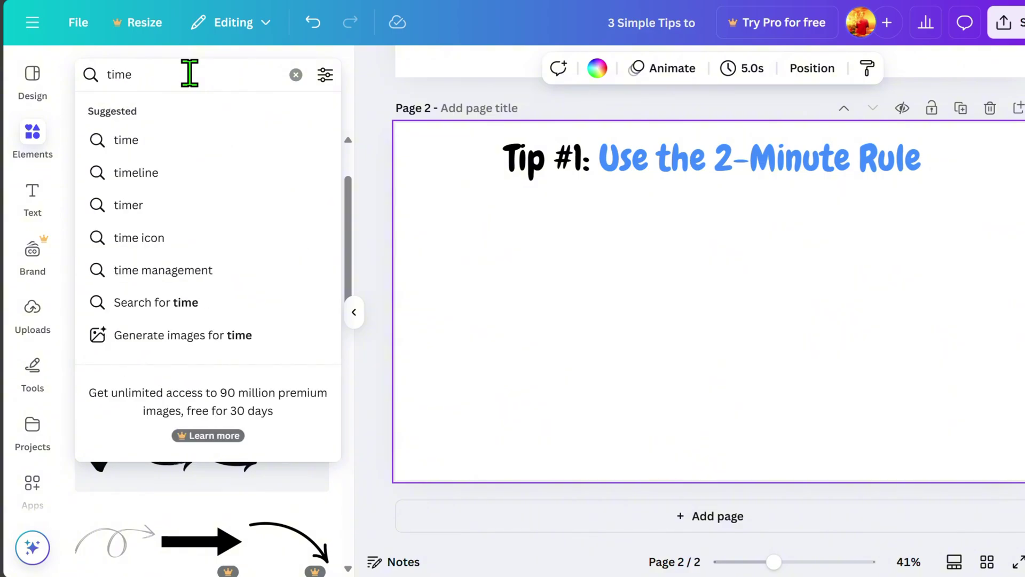
type("r")
key("Return")
scroll(323, 491, "down", 2)
scroll(322, 499, "down", 2)
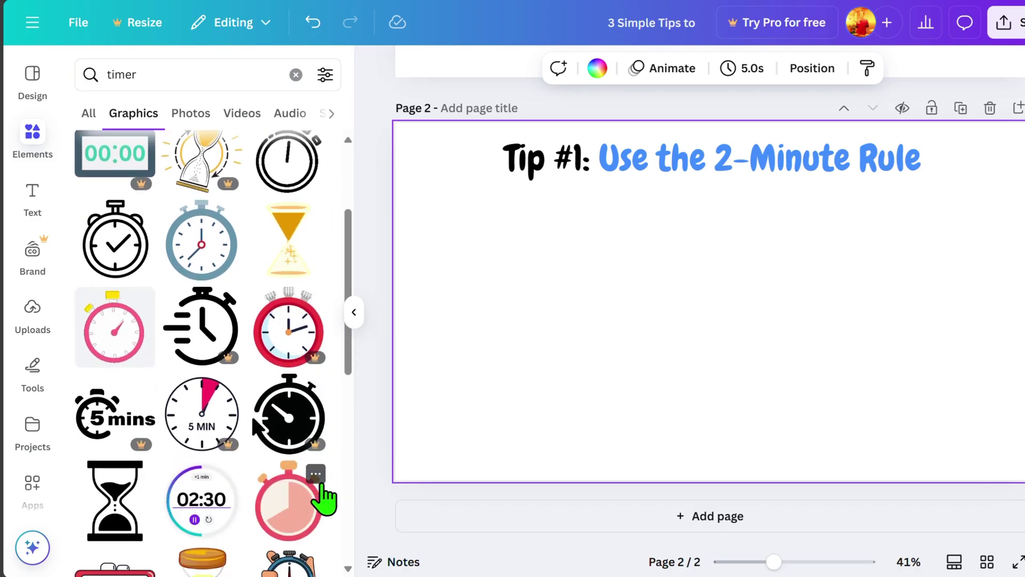
left_click(315, 475)
scroll(313, 479, "down", 2)
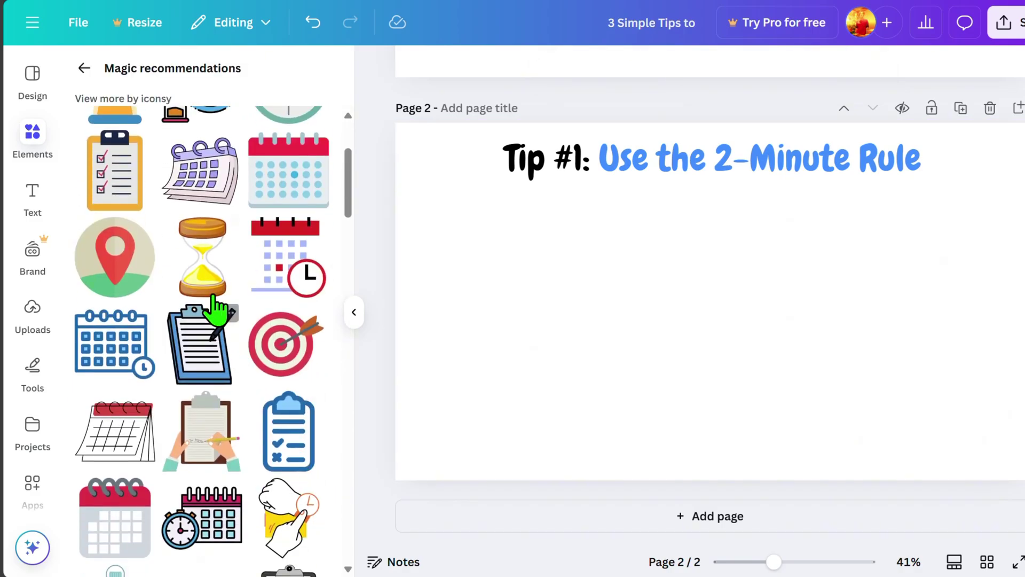
left_click(214, 297)
scroll(288, 410, "down", 3)
left_click(295, 260)
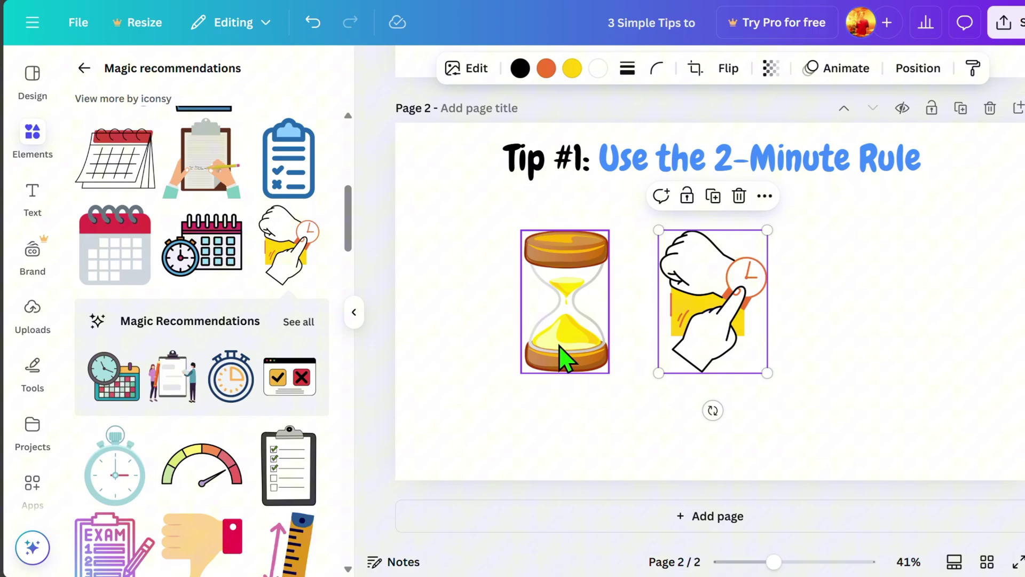
- Place the hourglass right and an enlarged hand graphic left, then add the hurried woman with a clock
left_click_drag(561, 355, 842, 336)
left_click_drag(741, 312, 558, 308)
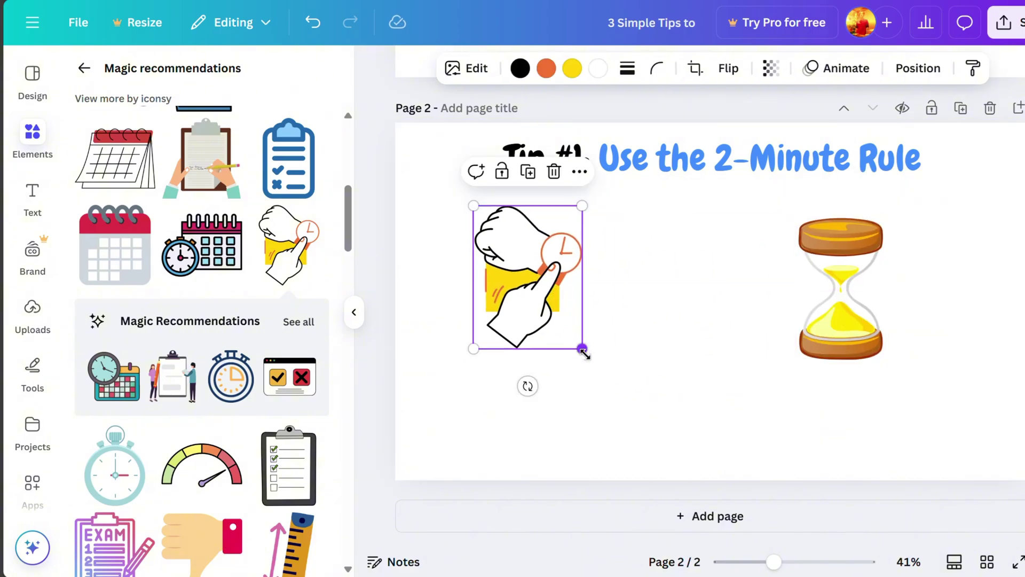
left_click_drag(583, 351, 601, 362)
left_click(711, 370)
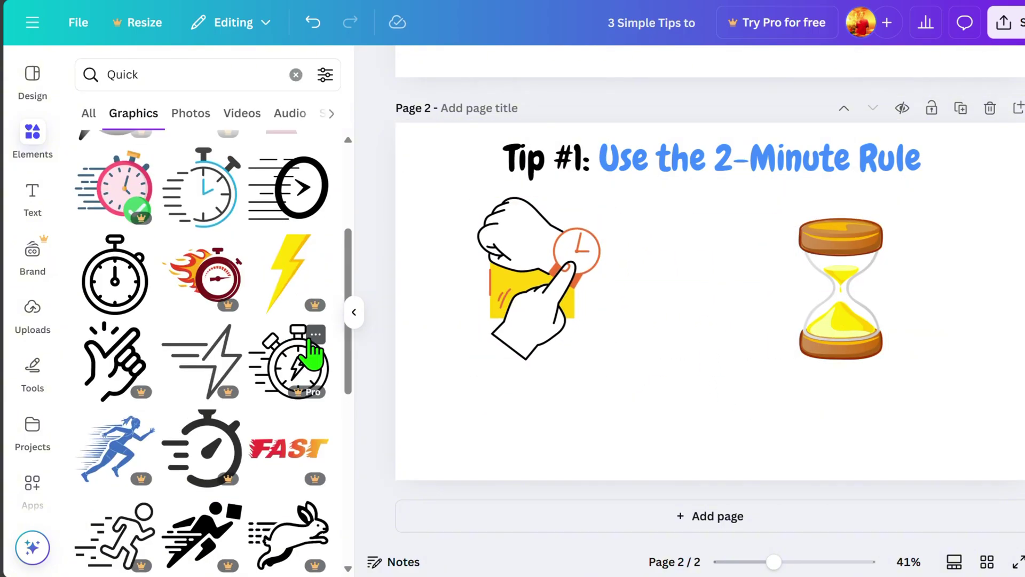
scroll(309, 355, "up", 2)
left_click(290, 335)
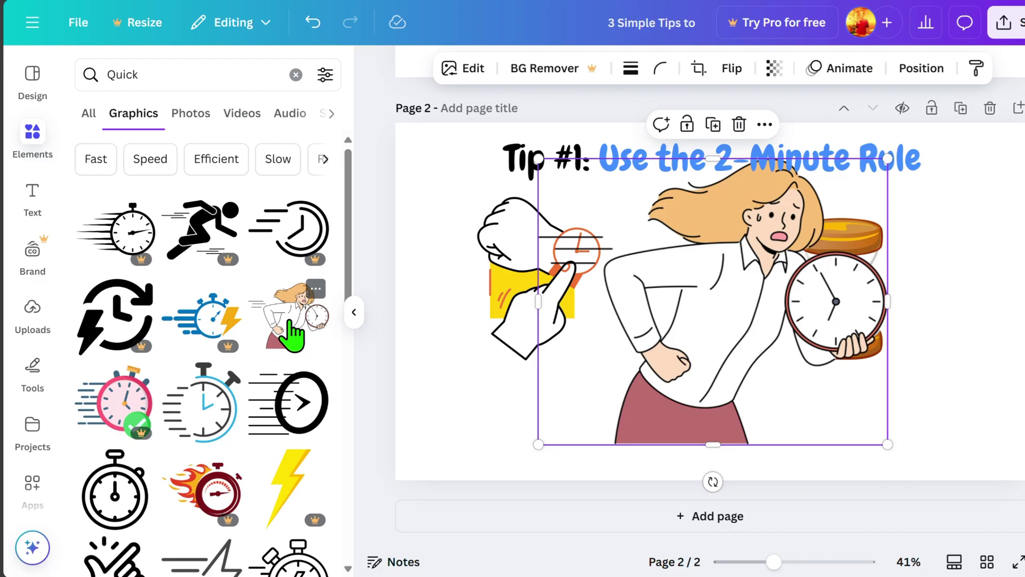
- Add the reading woman with a clock at right and move the running woman to lower centre
left_click_drag(887, 163, 761, 276)
double_click(184, 74)
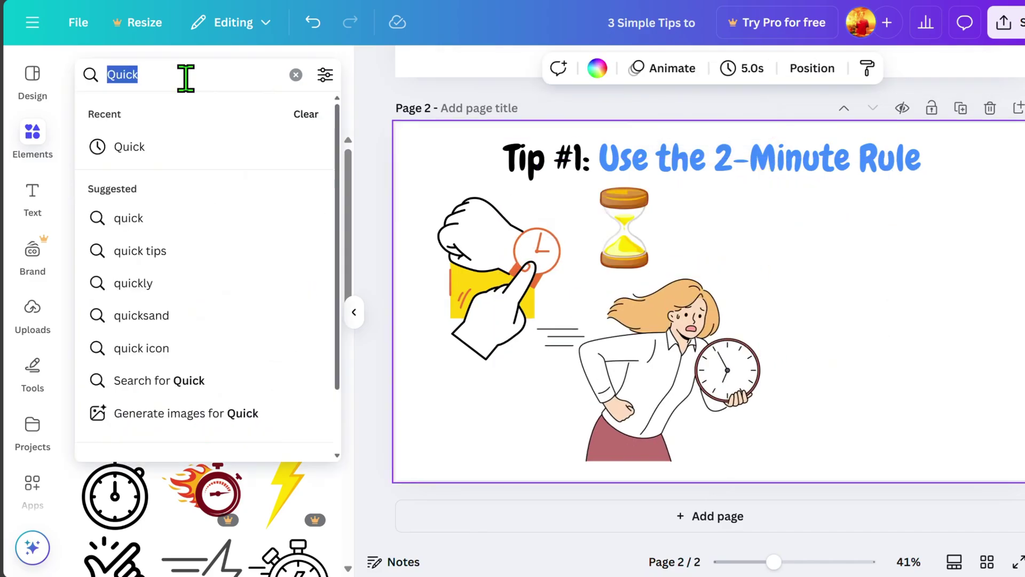
type("small t")
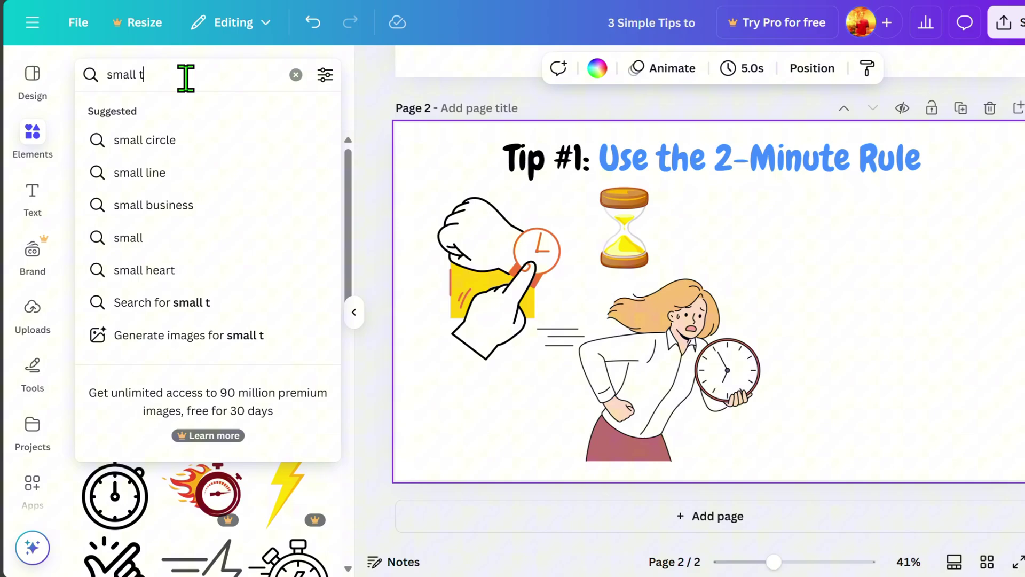
type("ask")
key("Return")
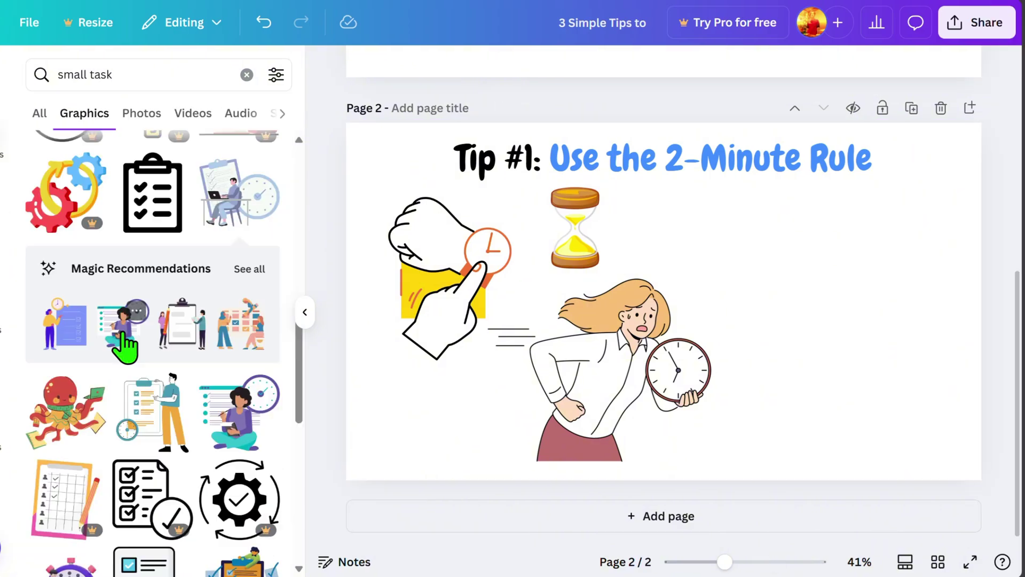
left_click(285, 412)
left_click_drag(713, 297, 911, 272)
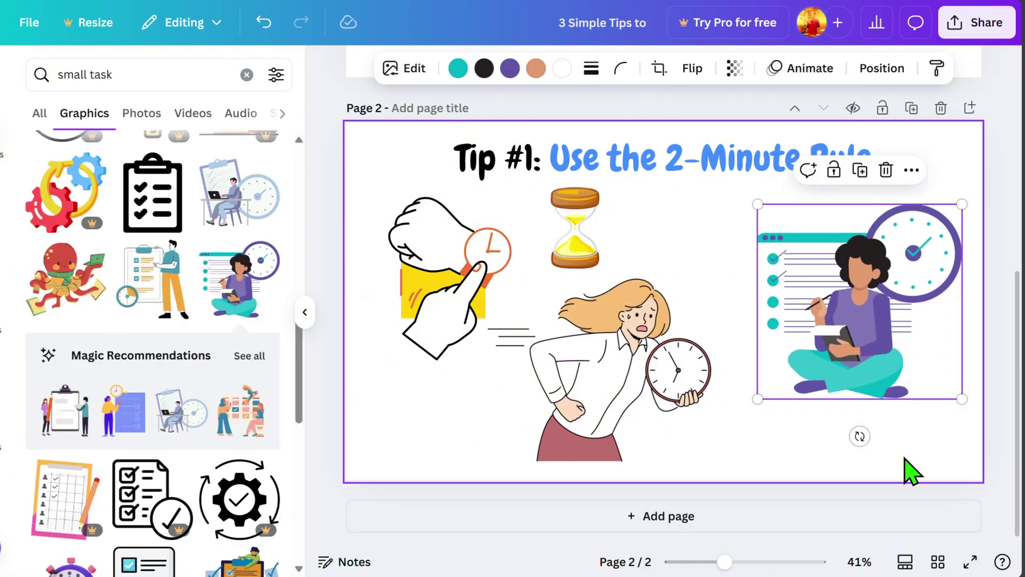
left_click_drag(612, 389, 540, 390)
left_click_drag(434, 232, 417, 213)
mouse_move(561, 376)
left_mouse_down()
mouse_move(609, 343)
mouse_move(595, 361)
left_mouse_up()
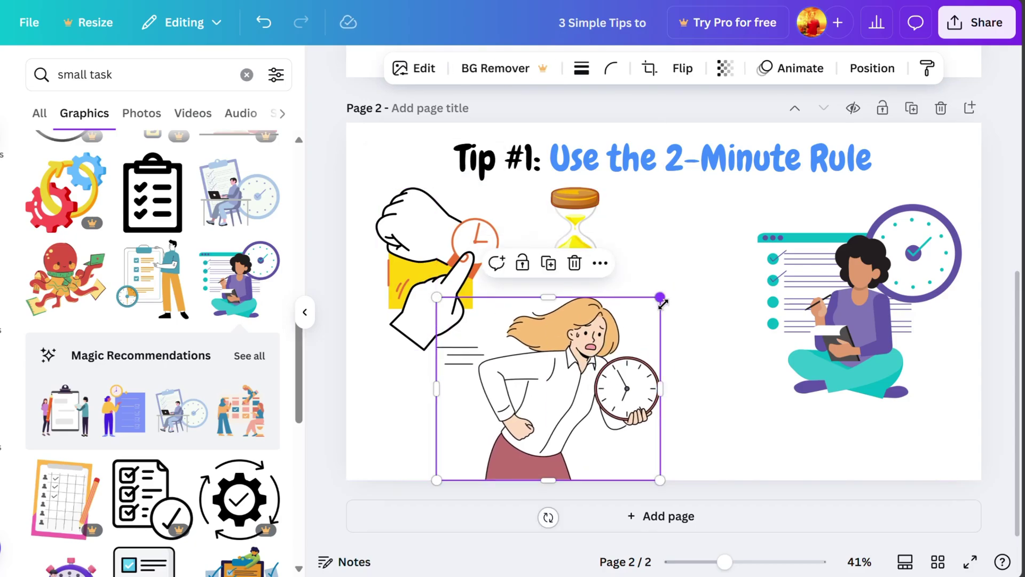
left_click(853, 371)
left_click(796, 442)
- Search 'arrow' and place a small teal arrow beside the hourglass
left_click(175, 75)
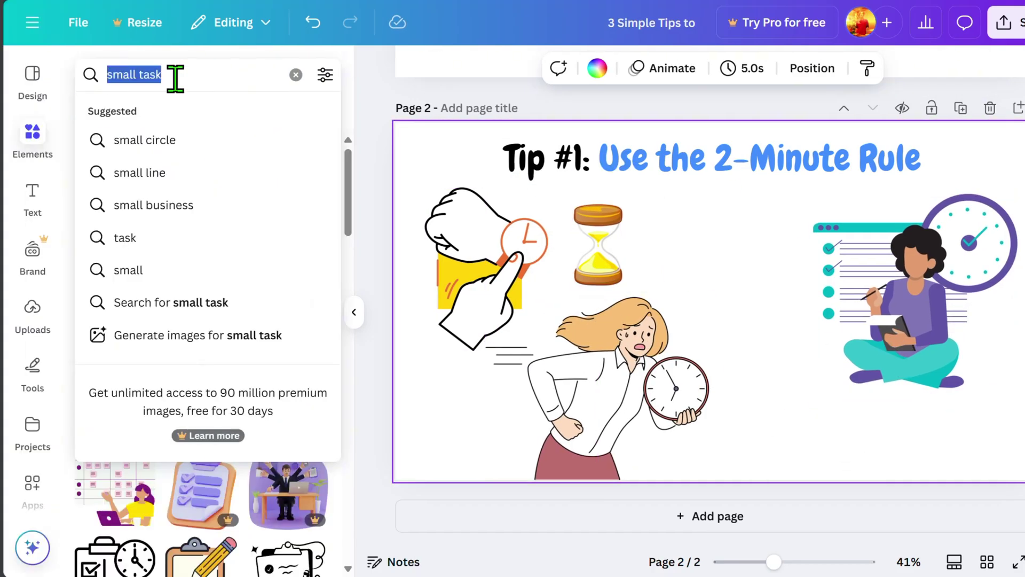
type("arrow")
key("Return")
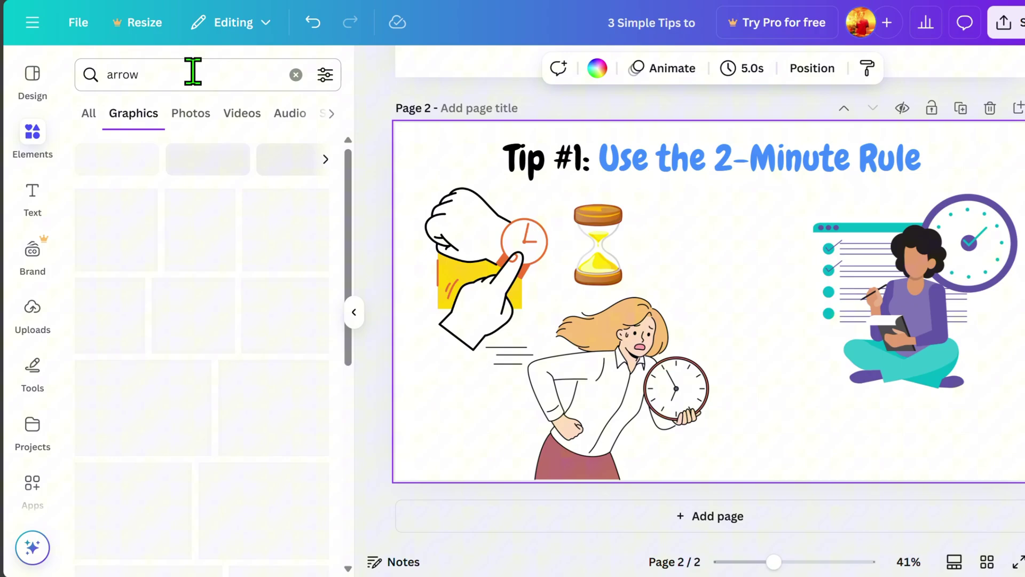
scroll(280, 473, "down", 5)
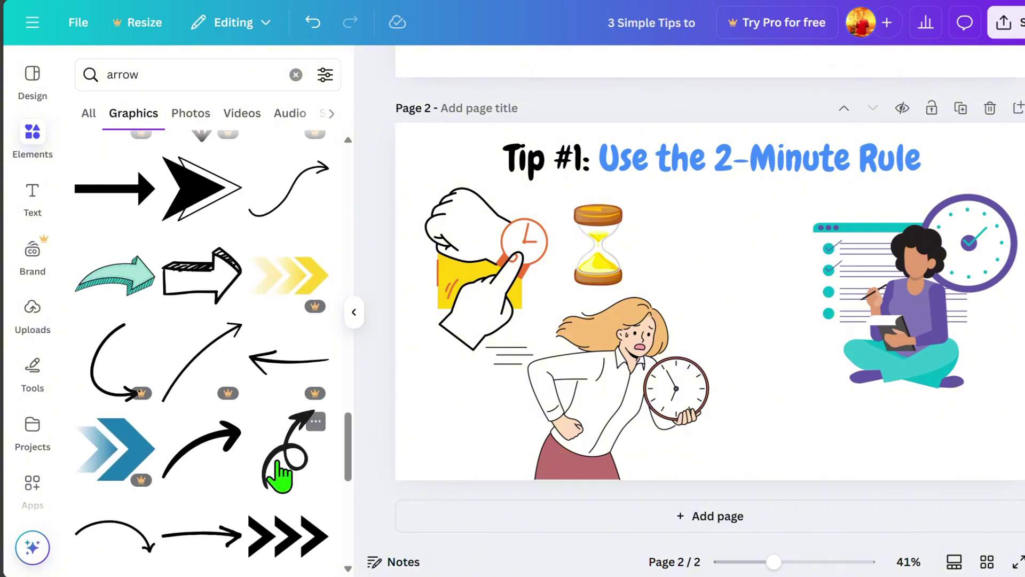
left_click(137, 303)
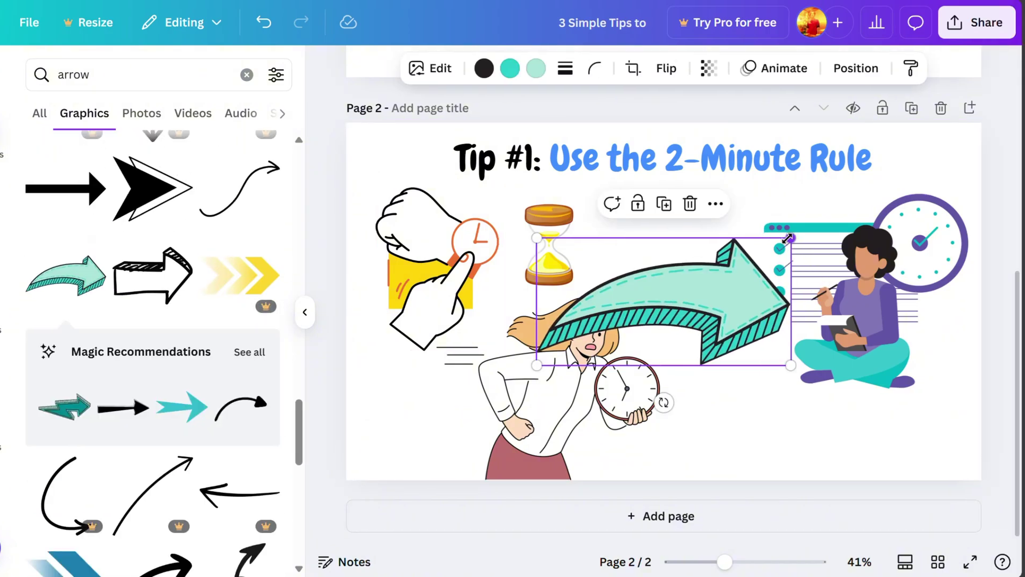
mouse_move(790, 232)
left_mouse_down()
mouse_move(692, 293)
mouse_move(676, 321)
left_mouse_up()
mouse_move(614, 328)
left_mouse_down()
mouse_move(671, 264)
mouse_move(681, 267)
left_mouse_up()
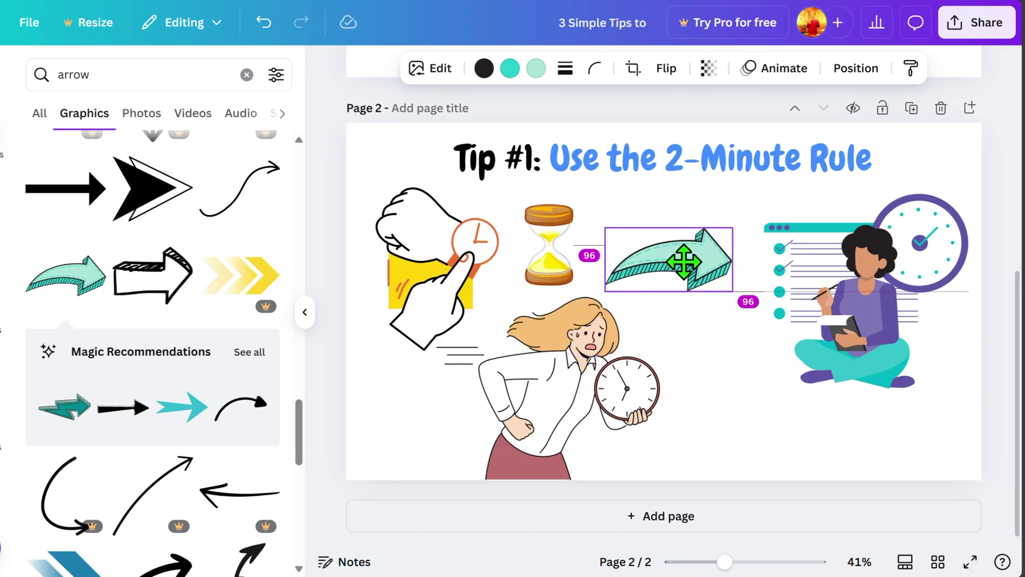
left_click(777, 435)
- Duplicate the title into a small two-line caption 'This prevents small tasks from piling up' at lower right
left_click(709, 173)
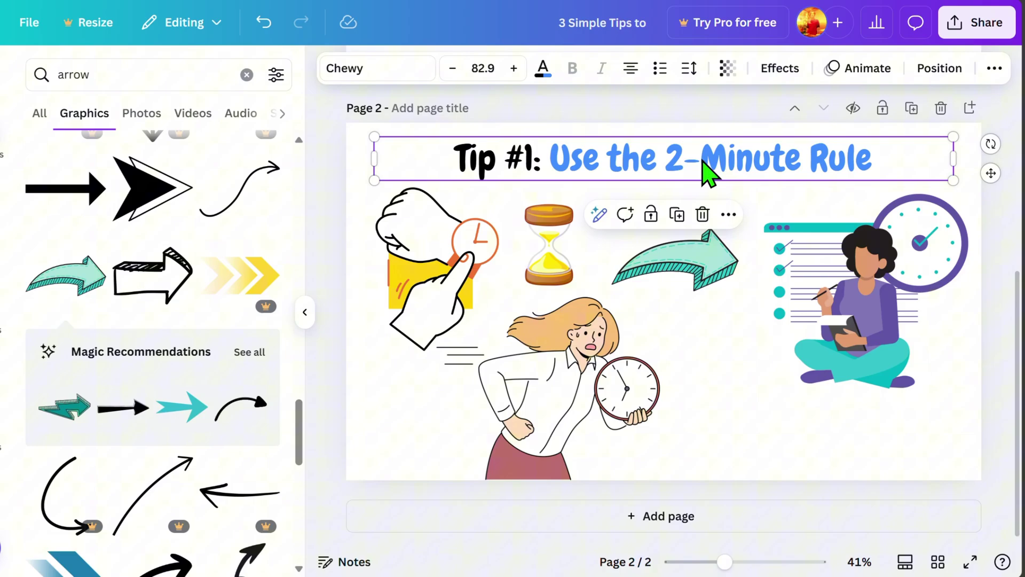
left_click(676, 215)
left_click_drag(713, 160, 743, 401)
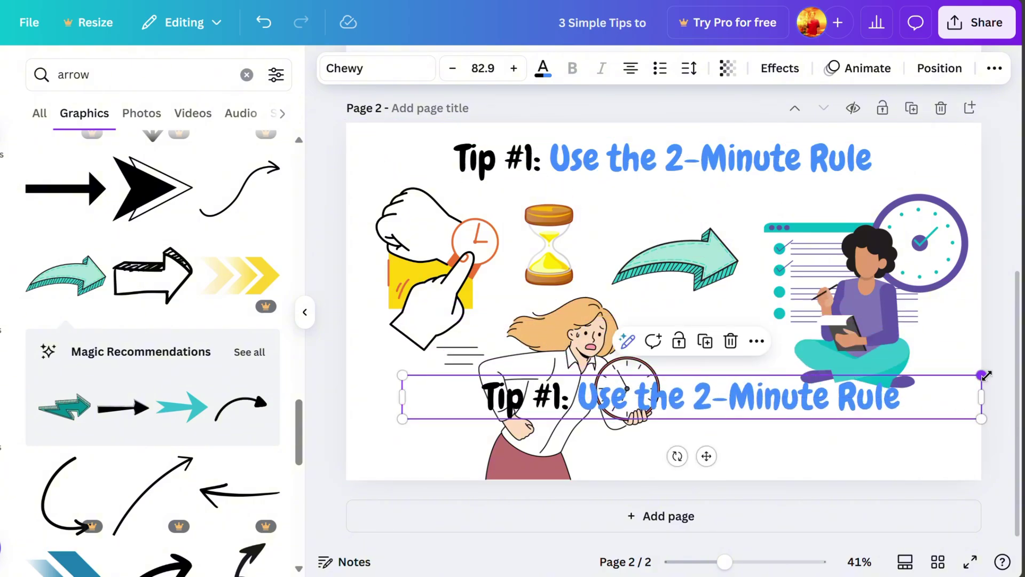
mouse_move(984, 376)
left_mouse_down()
mouse_move(727, 432)
mouse_move(744, 447)
left_mouse_up()
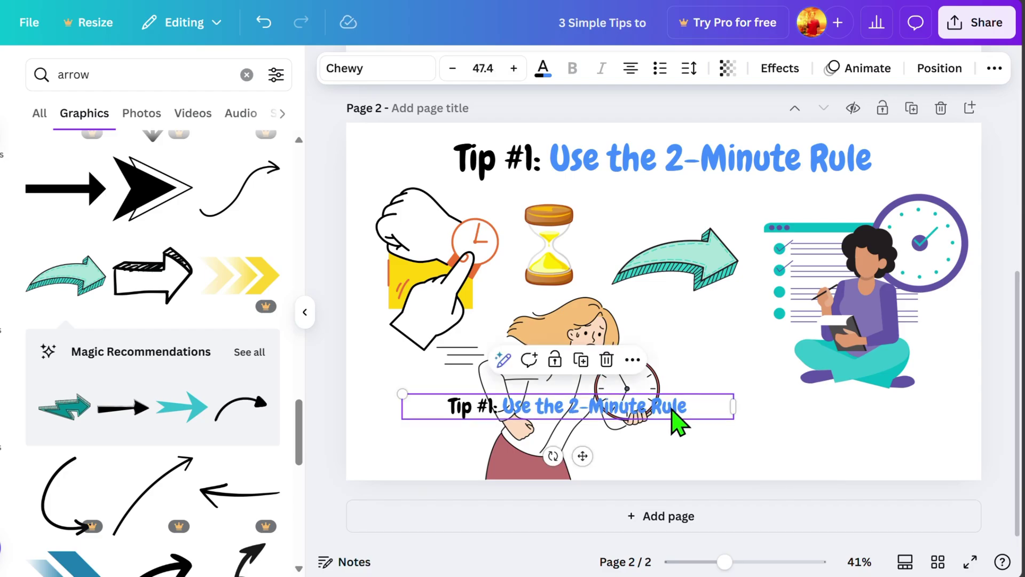
left_click_drag(681, 409, 900, 435)
type("This prevents small tasks from piling up")
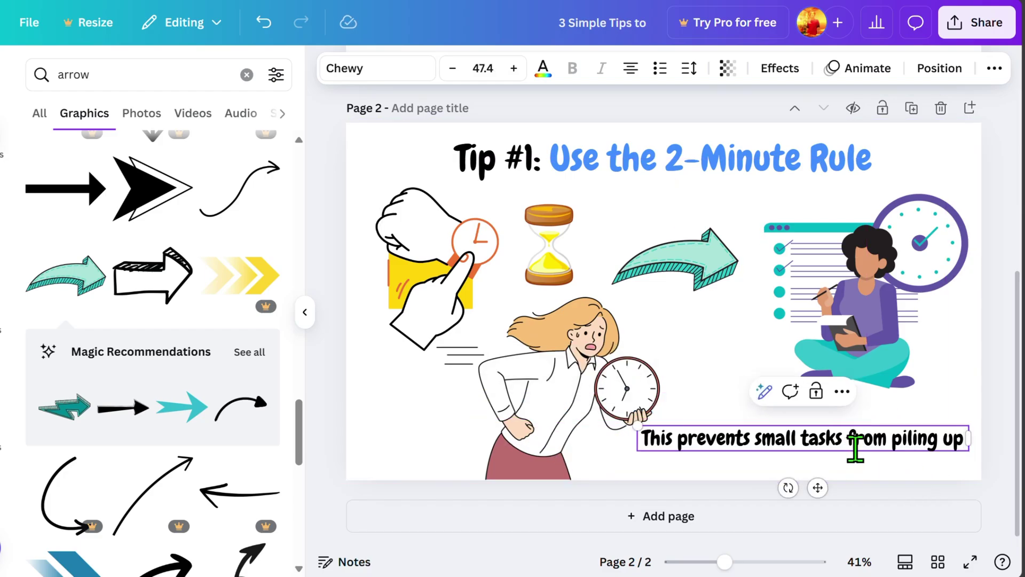
left_click_drag(968, 438, 857, 465)
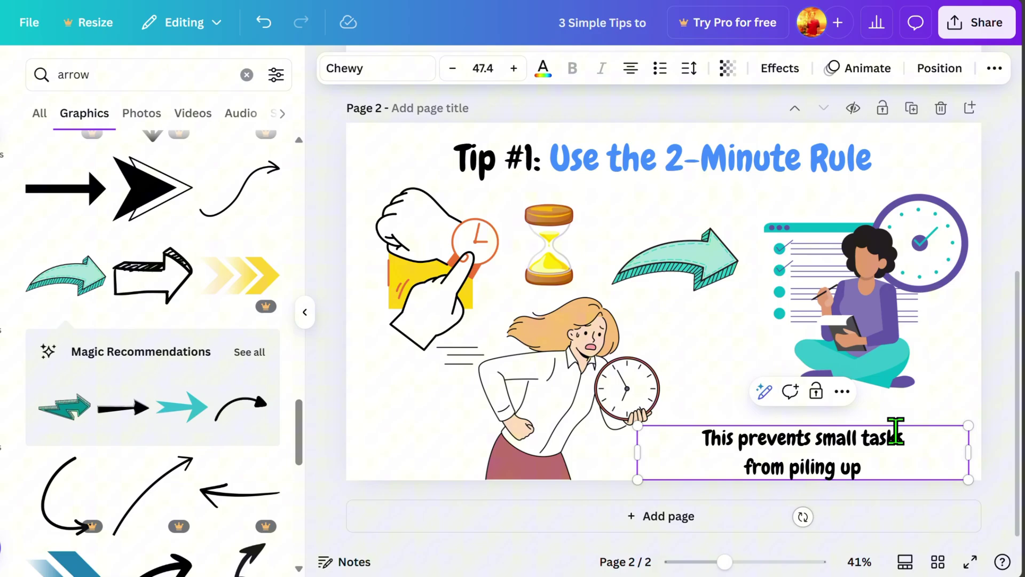
left_click(1000, 366)
left_click_drag(754, 450, 851, 426)
left_click(1003, 340)
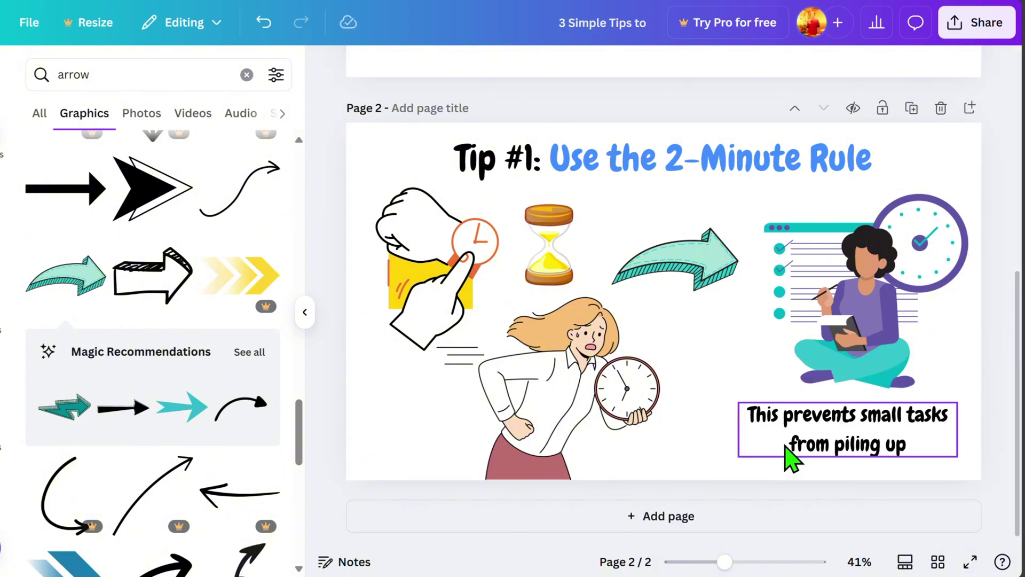
- Add a third page and paste the page 2 title onto it
left_click(686, 521)
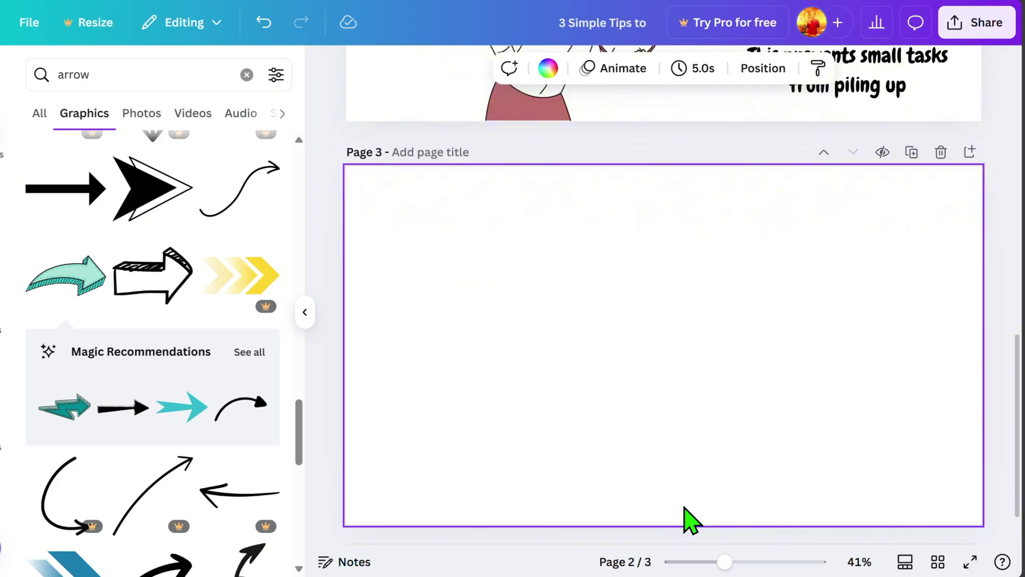
scroll(744, 499, "up", 3)
scroll(686, 321, "up", 3)
left_click(641, 256)
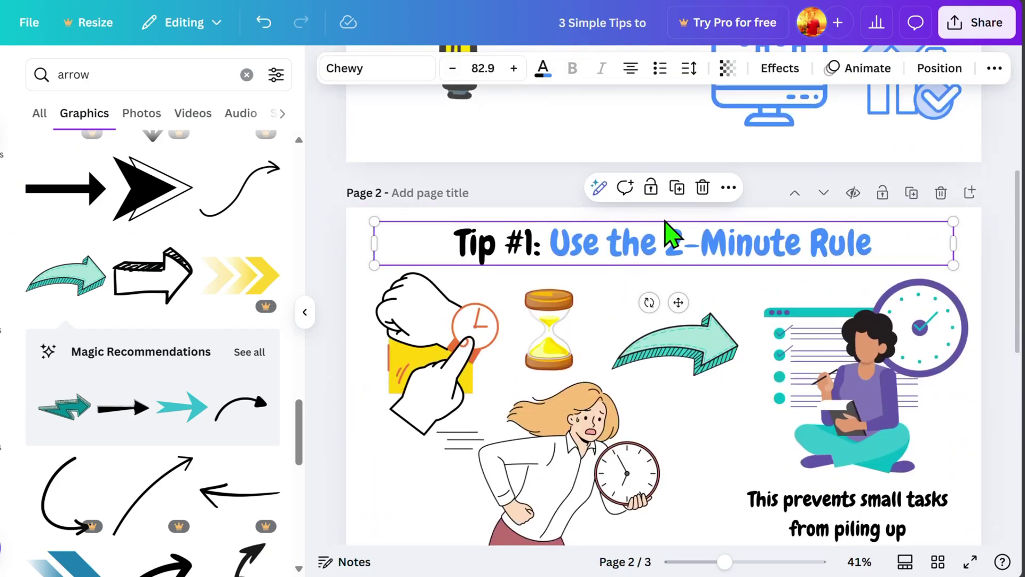
scroll(673, 273, "down", 3)
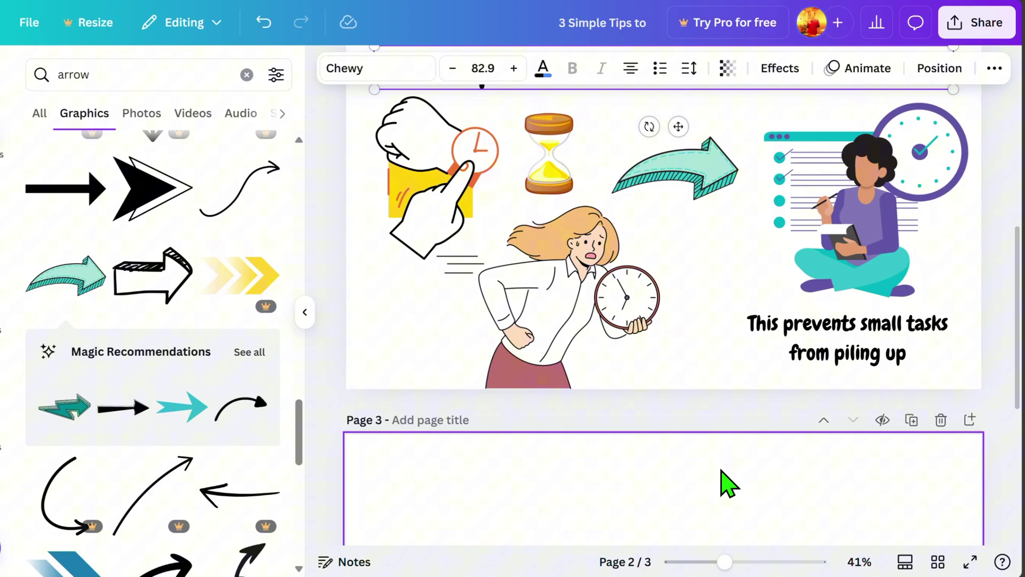
scroll(721, 481, "down", 2)
left_click(714, 439)
key("ctrl+v")
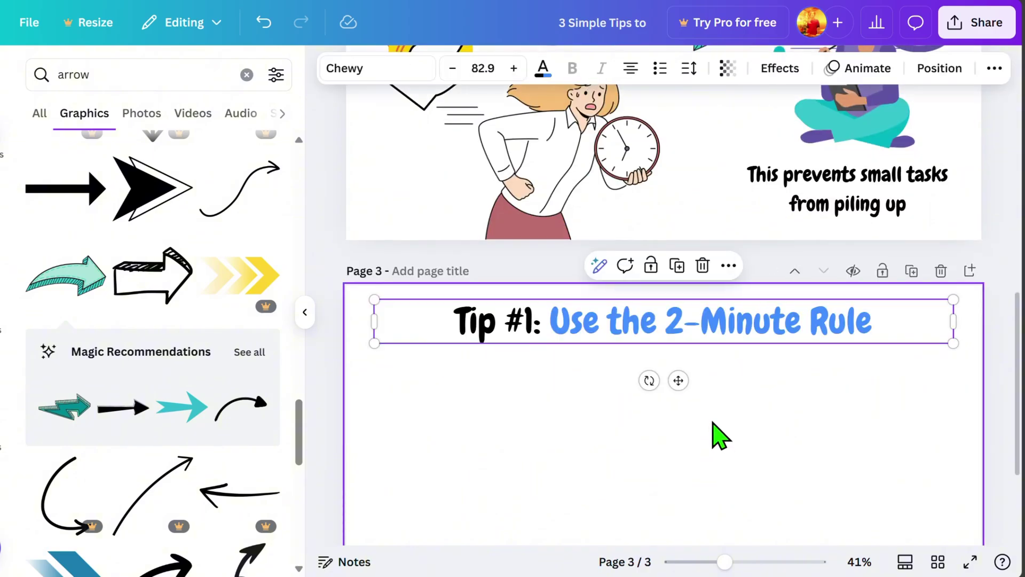
- Change the pasted title to 'Tip #2: Follow the Pomodoro Technique' and select the technique name
double_click(531, 325)
left_click(533, 320)
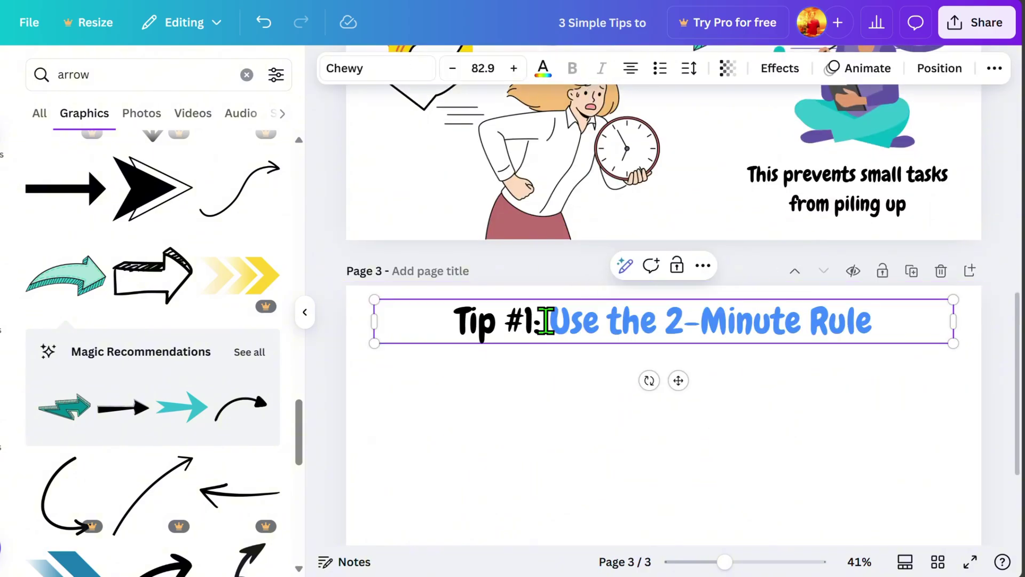
key("BackSpace")
type("2")
left_click_drag(549, 320, 881, 321)
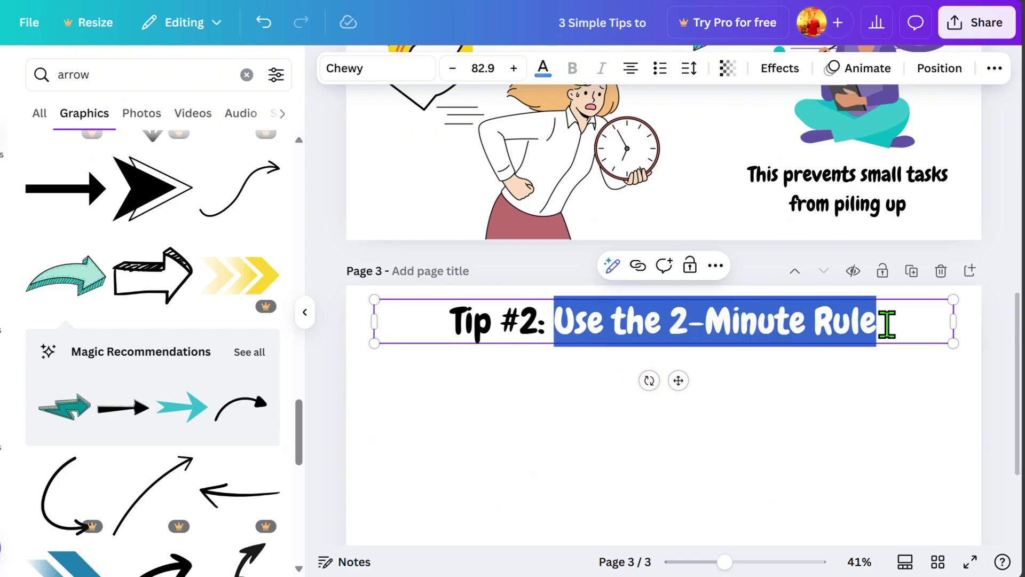
type("Follow the Pomodoro Technique")
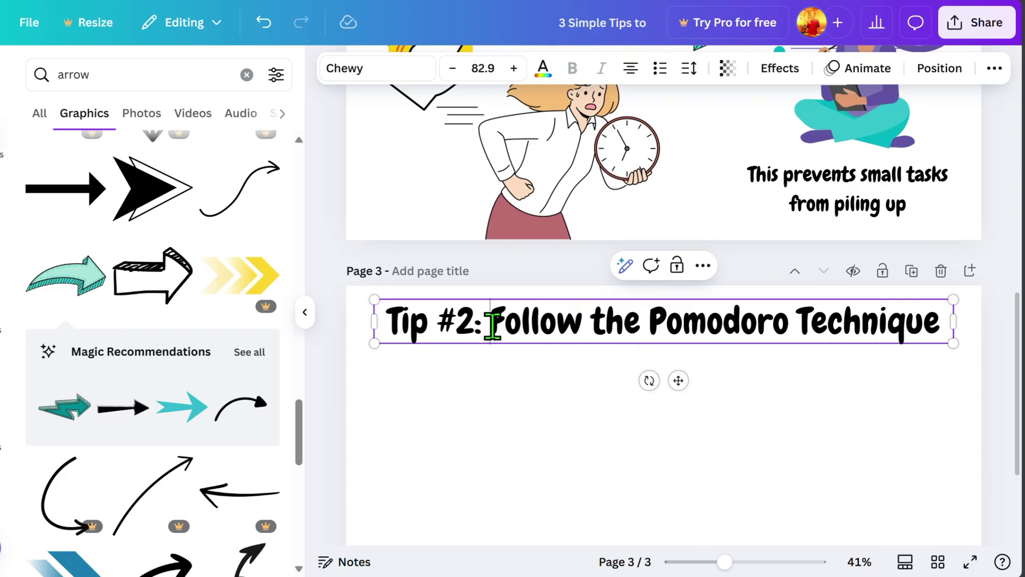
left_click_drag(492, 324, 941, 320)
left_click(544, 68)
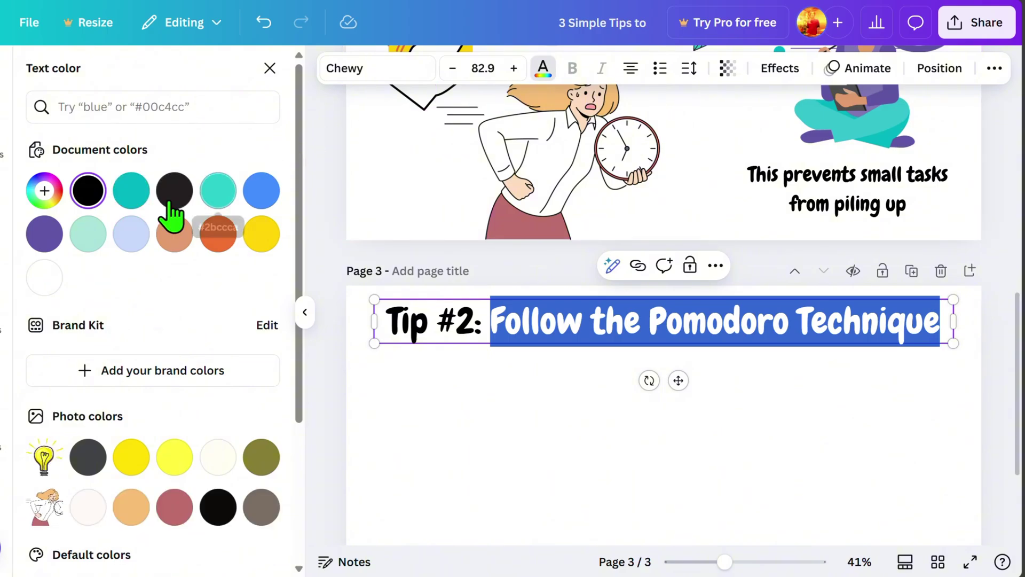
- Colour the technique name blue and add a team-meeting work graphic at lower left
left_click(261, 193)
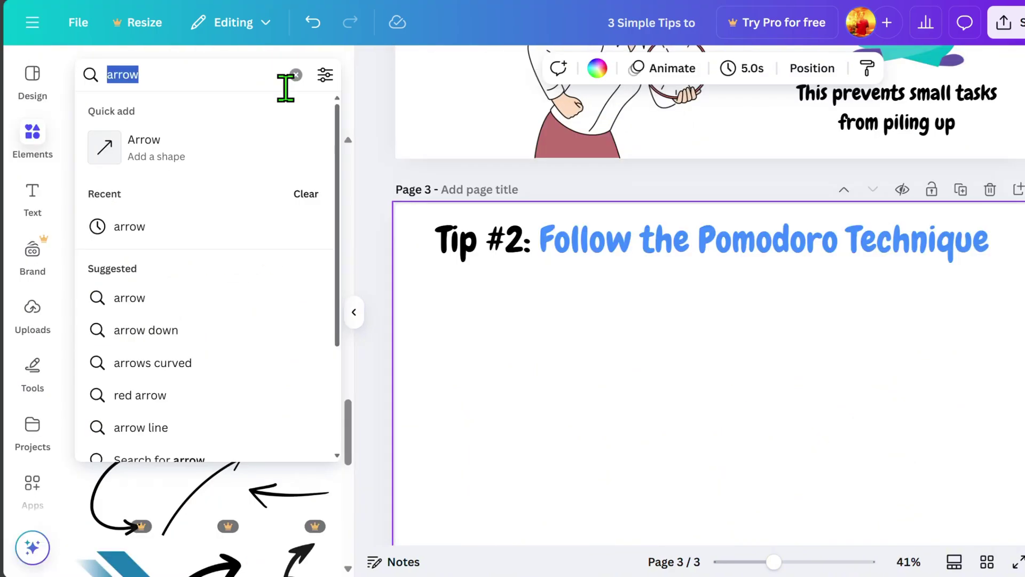
type("work")
key("Return")
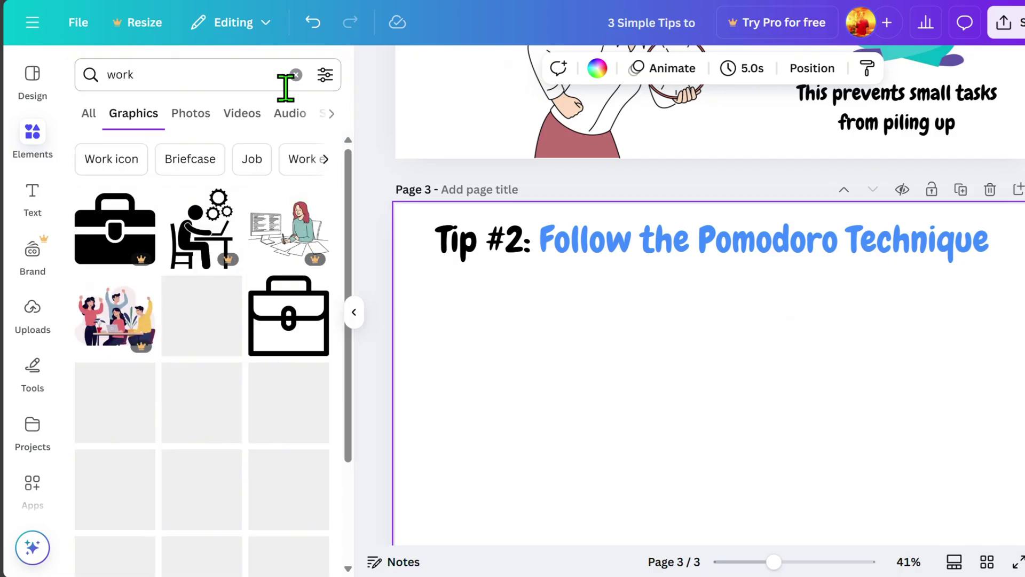
scroll(102, 254, "down", 3)
left_click(108, 254)
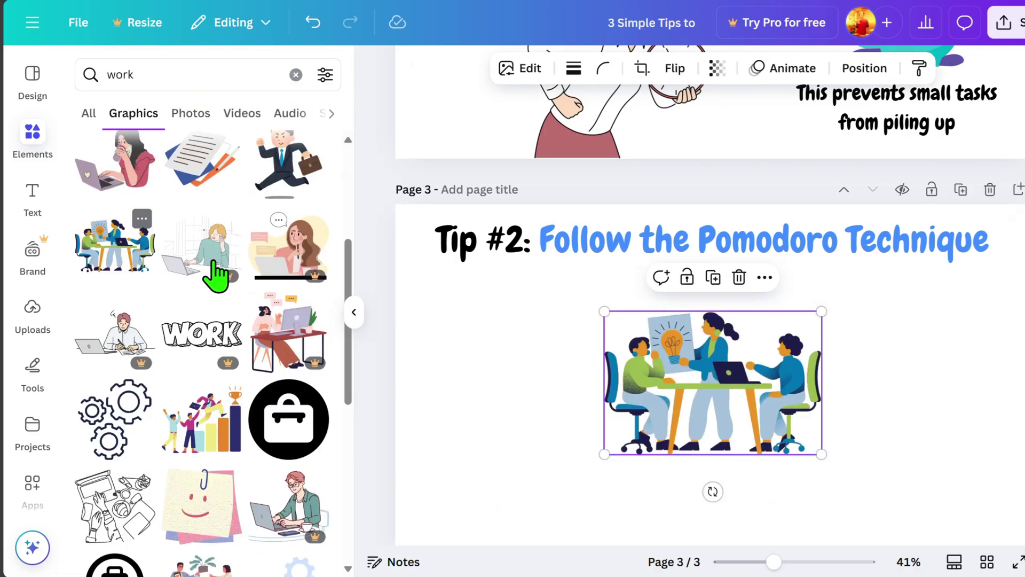
mouse_move(740, 406)
left_mouse_down()
mouse_move(739, 473)
mouse_move(583, 474)
left_mouse_up()
- Search break-time graphics and place the clock-and-coffee graphic on page 3
left_click(221, 74)
type("break")
key("Return")
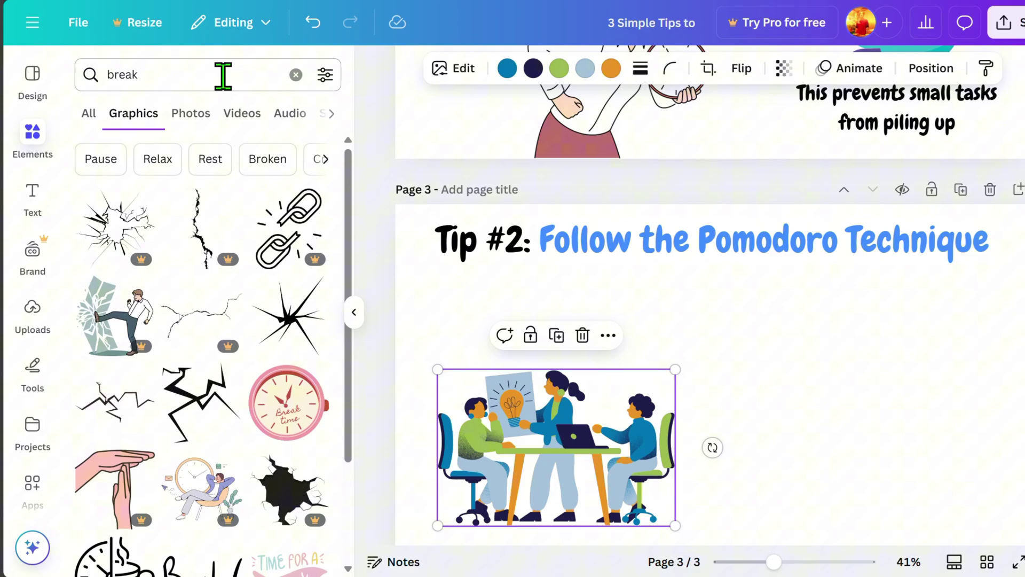
type("time")
key("Return")
scroll(331, 480, "down", 5)
scroll(340, 500, "down", 5)
scroll(340, 500, "down", 5)
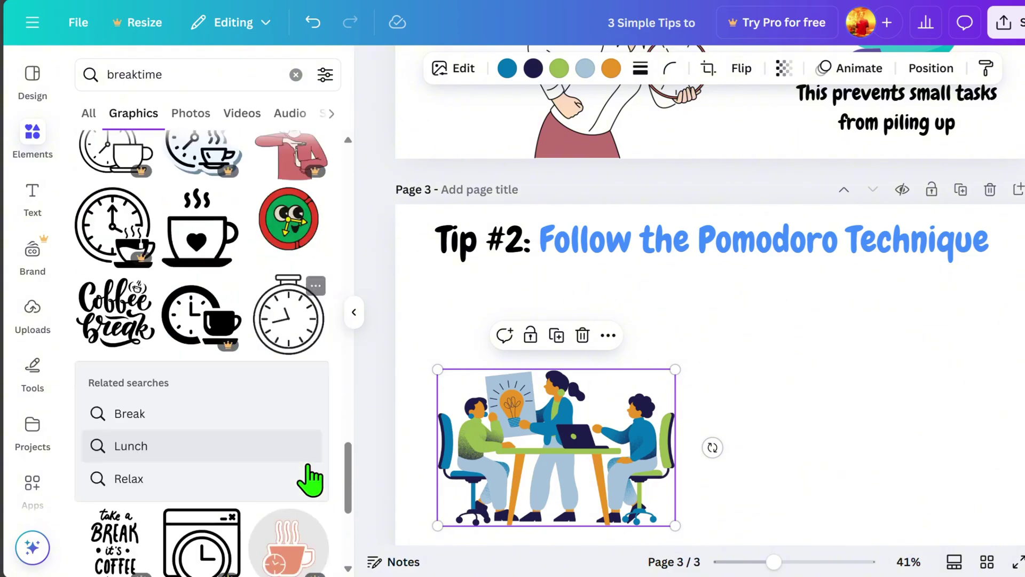
scroll(313, 481, "down", 5)
scroll(313, 481, "down", 3)
left_click_drag(137, 286, 701, 346)
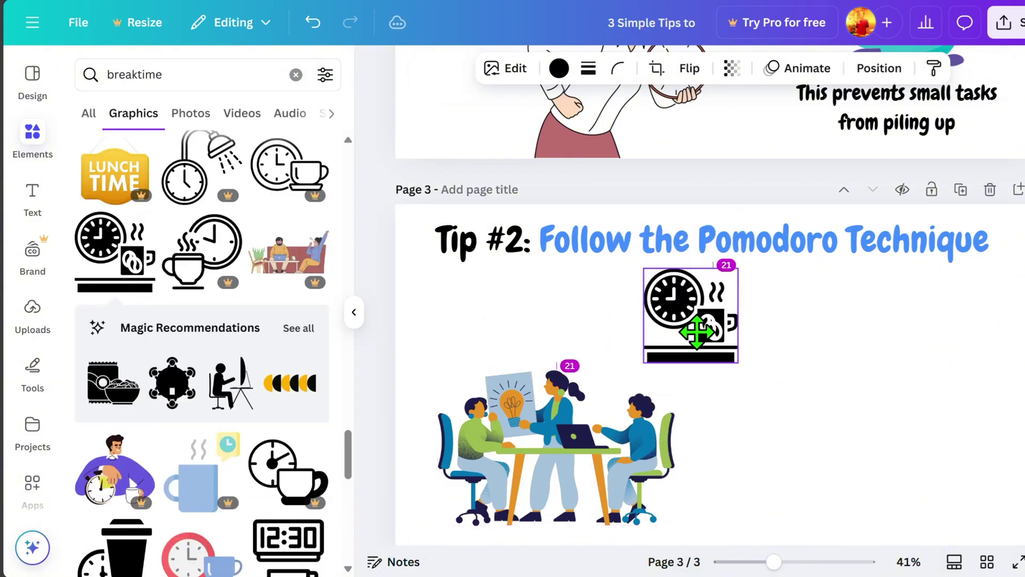
- Search focus graphics and add the man-working-against-a-clock graphic to page 3
left_click(213, 74)
type("focus")
key("Return")
scroll(313, 533, "down", 5)
scroll(319, 533, "down", 5)
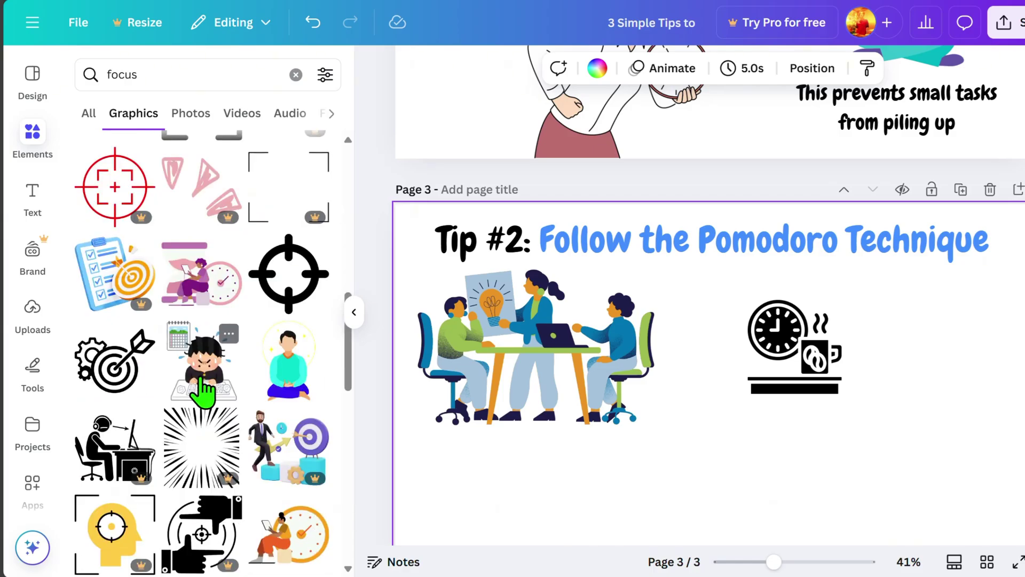
scroll(202, 393, "down", 3)
left_click_drag(291, 365, 720, 446)
key("Delete")
scroll(270, 473, "down", 3)
scroll(271, 472, "up", 1)
left_click(228, 340)
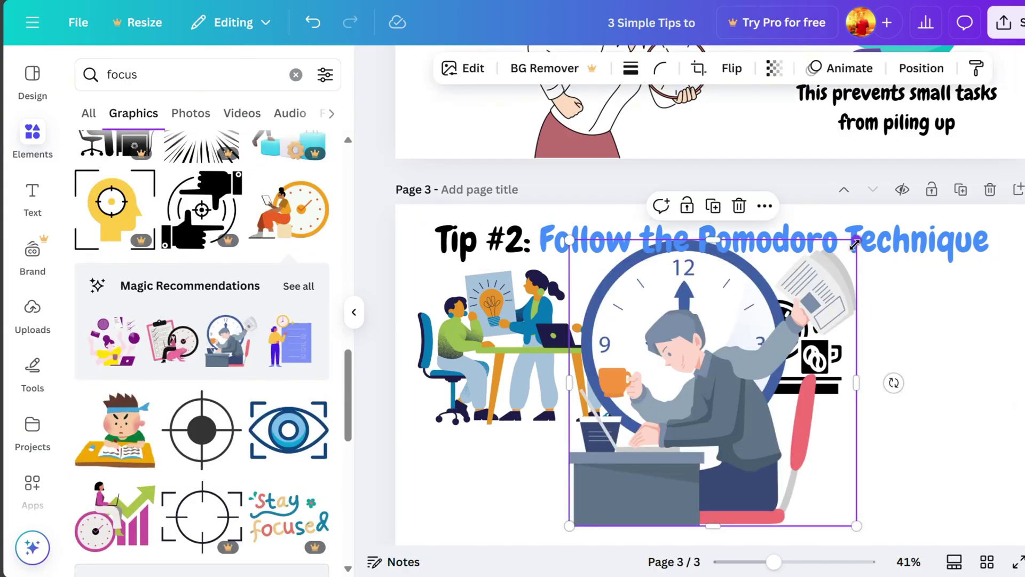
scroll(989, 460, "down", 2)
left_click(989, 461)
left_click(889, 369)
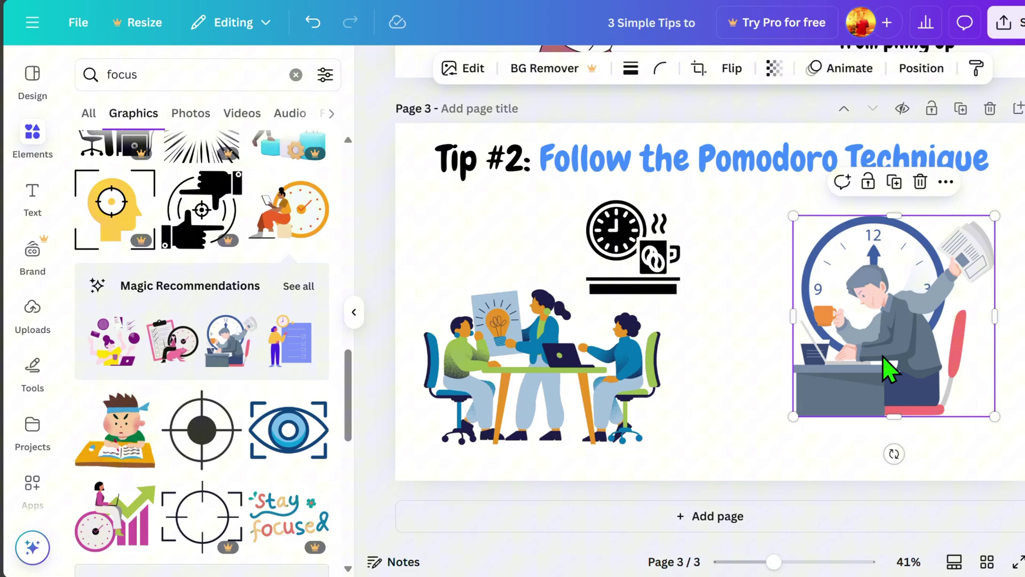
left_click(760, 389)
scroll(216, 508, "down", 5)
scroll(217, 507, "up", 3)
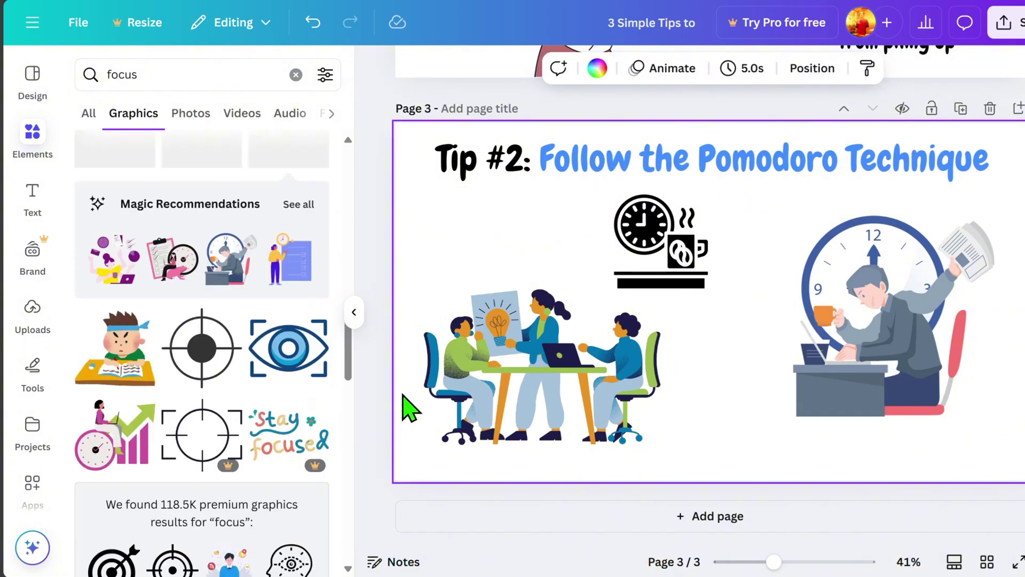
- Add a burnout stick-figure graphic at bottom right, then search Elements for 'wrong icon'
left_click(173, 74)
type("burn out")
key("Return")
scroll(296, 327, "down", 3)
scroll(304, 323, "up", 3)
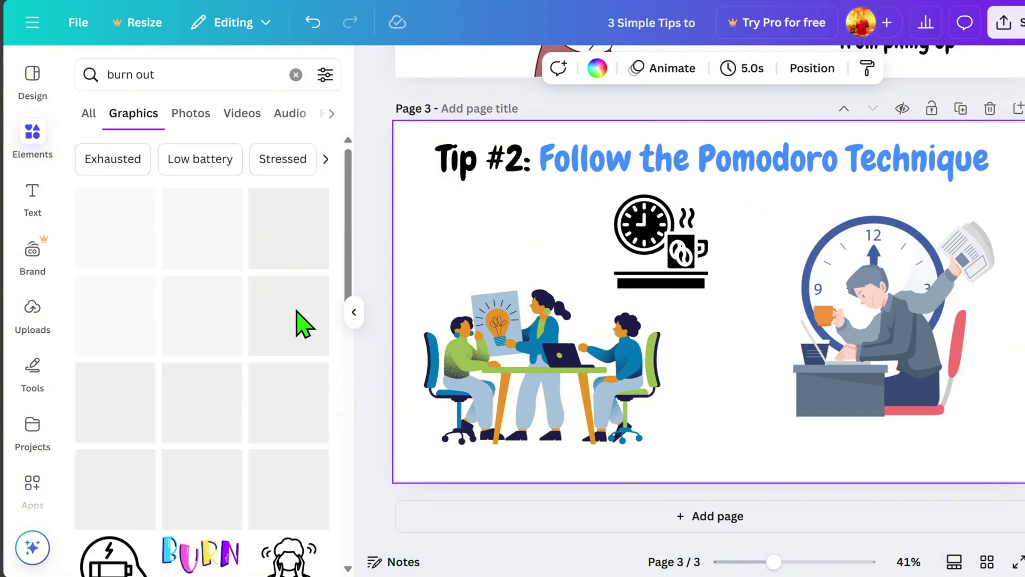
left_click(297, 320)
left_click_drag(709, 298, 973, 435)
left_click(222, 80)
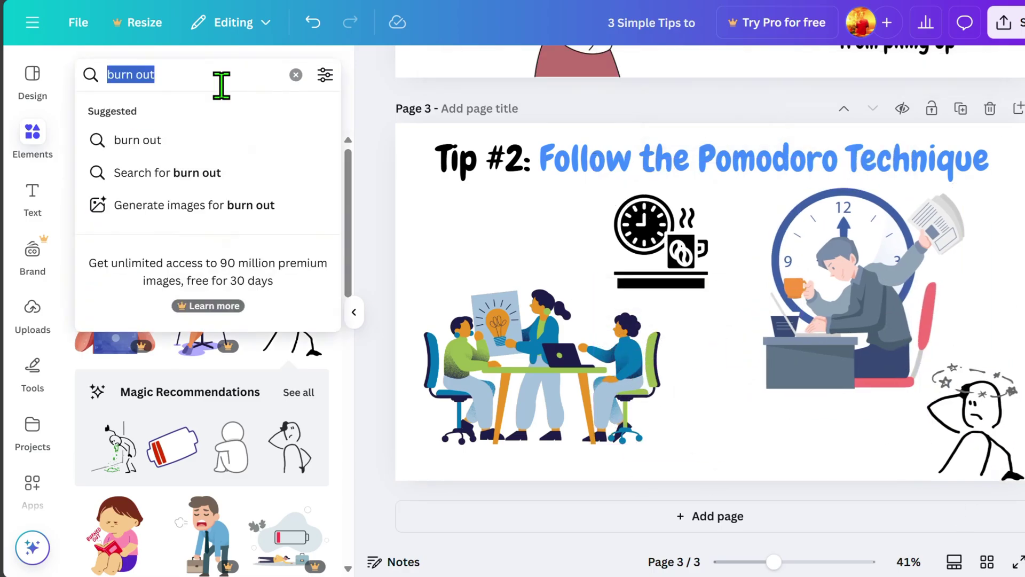
type("wrong icon")
key("Return")
- Add the X graphic, recolour it red, and shrink it
left_click(187, 373)
left_click(544, 68)
left_click(121, 188)
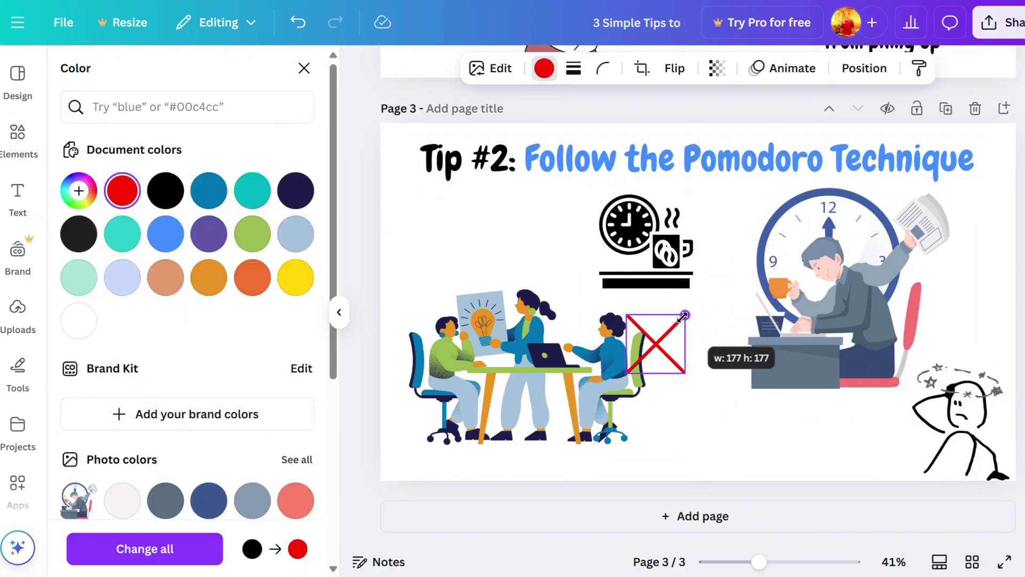
left_click_drag(728, 339, 962, 425)
- Add a green checkmark and place it on the desk
left_click(98, 505)
left_click(544, 68)
left_click(121, 187)
left_click_drag(665, 320, 865, 355)
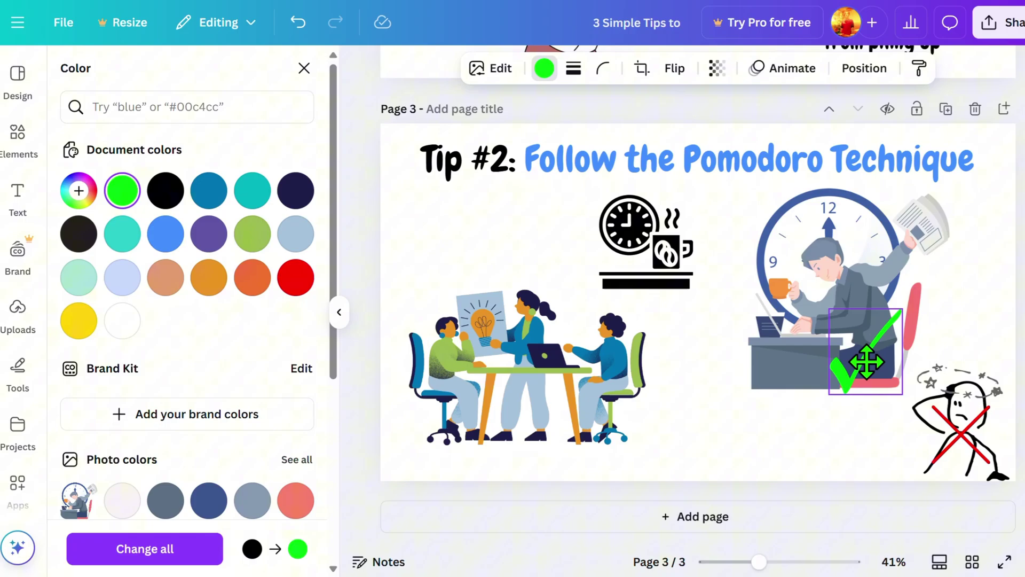
left_click(1021, 264)
- Duplicate the title into a two-line 'maintain focus and avoid burnout' caption beside the stick figure
left_click(673, 161)
left_click(669, 217)
left_click_drag(691, 179, 709, 376)
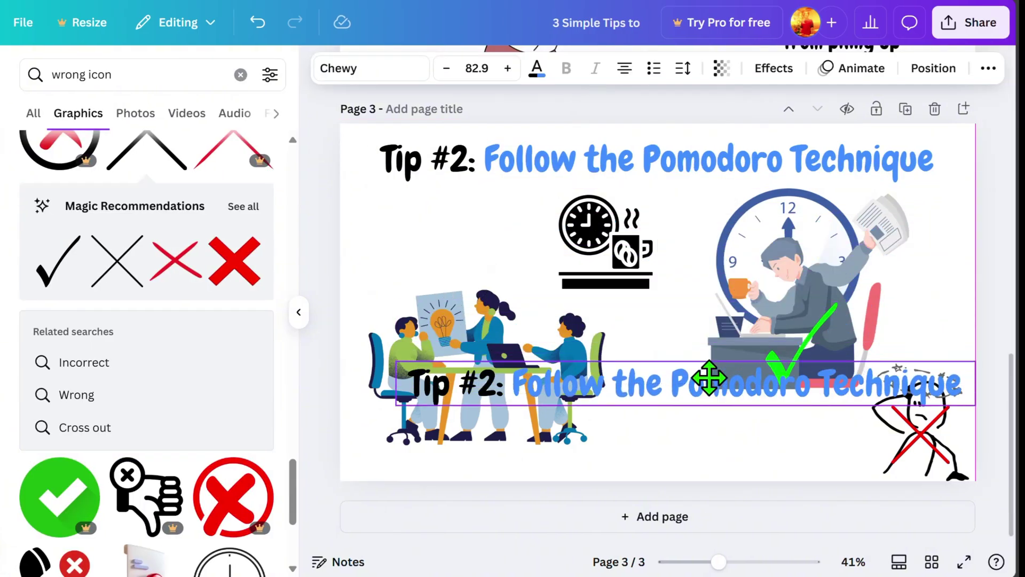
left_click_drag(974, 363, 659, 446)
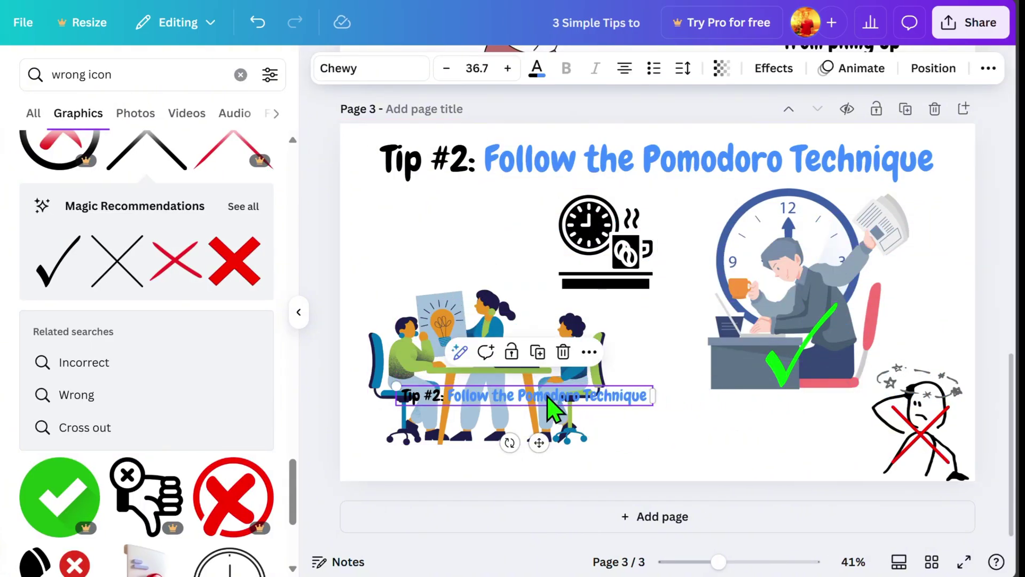
left_click_drag(550, 412, 748, 436)
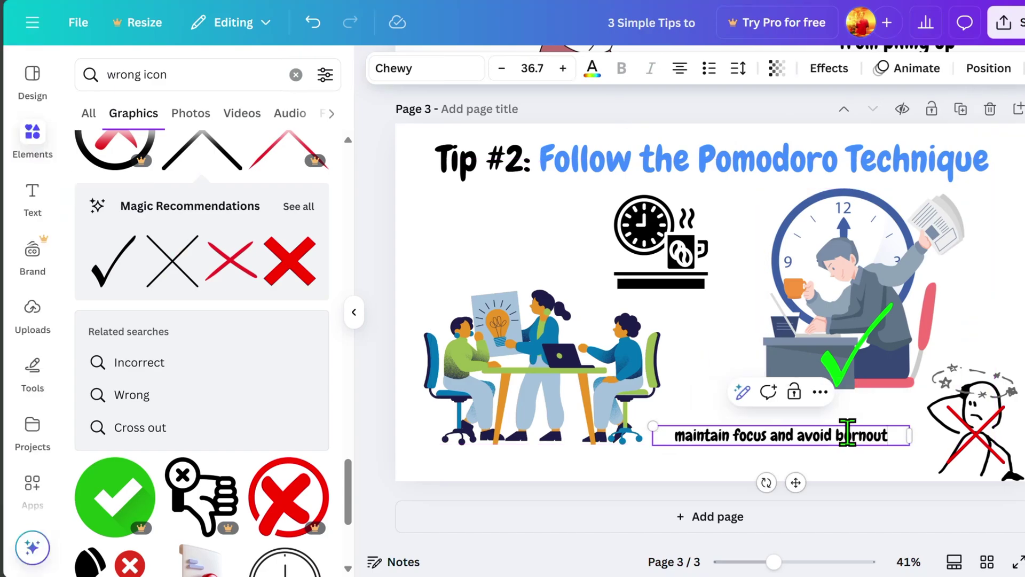
left_click_drag(658, 435, 673, 433)
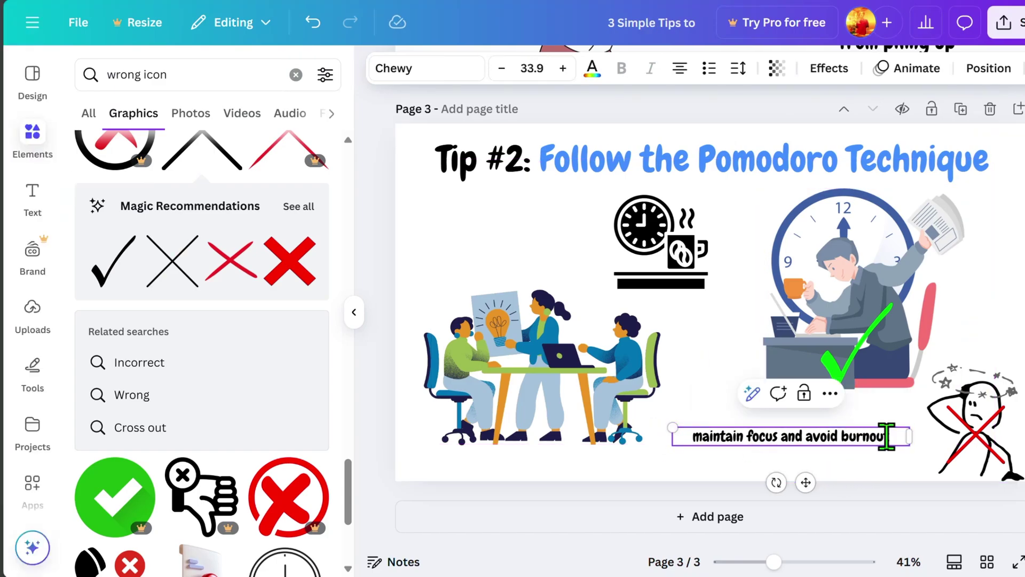
key("Return")
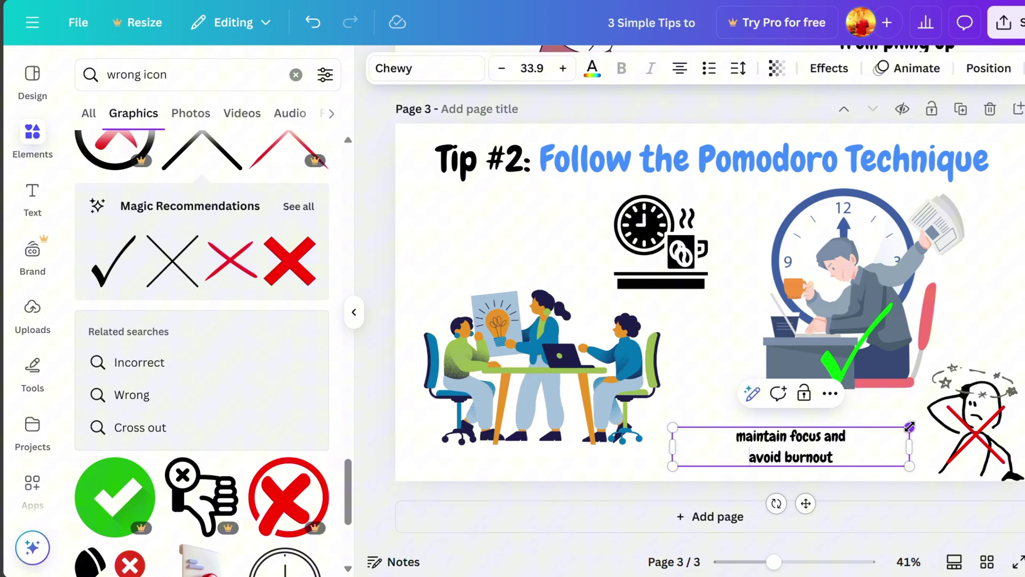
left_click_drag(909, 427, 892, 477)
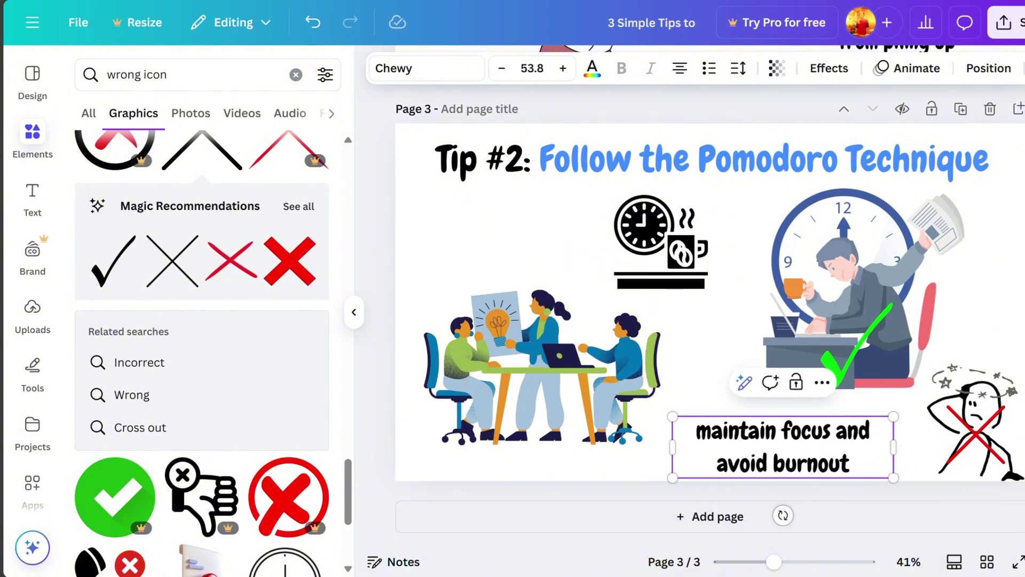
left_click_drag(833, 448, 854, 437)
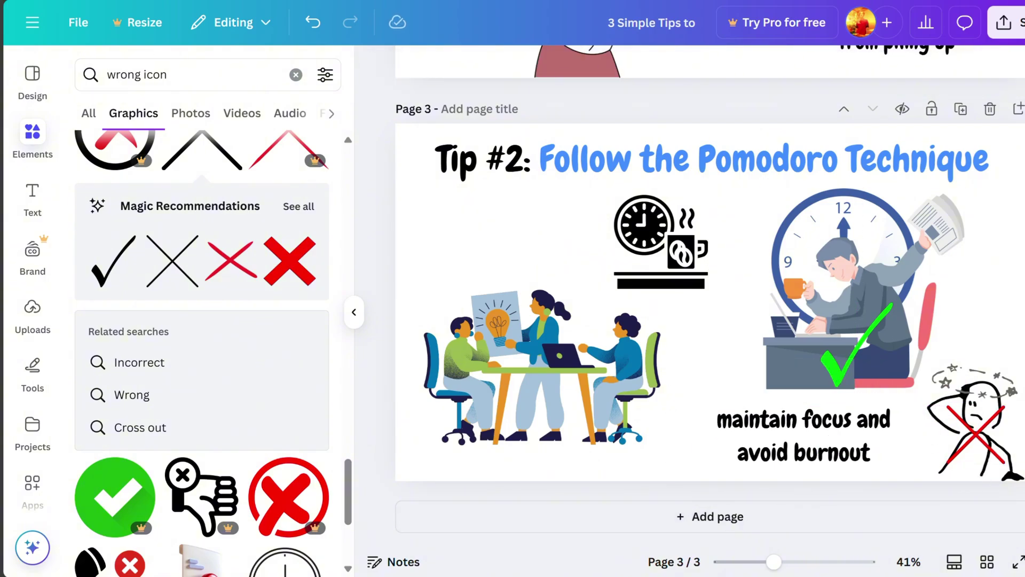
- Search 'note' and place a tan tape strip under the burnout caption
left_click(181, 76)
type("n")
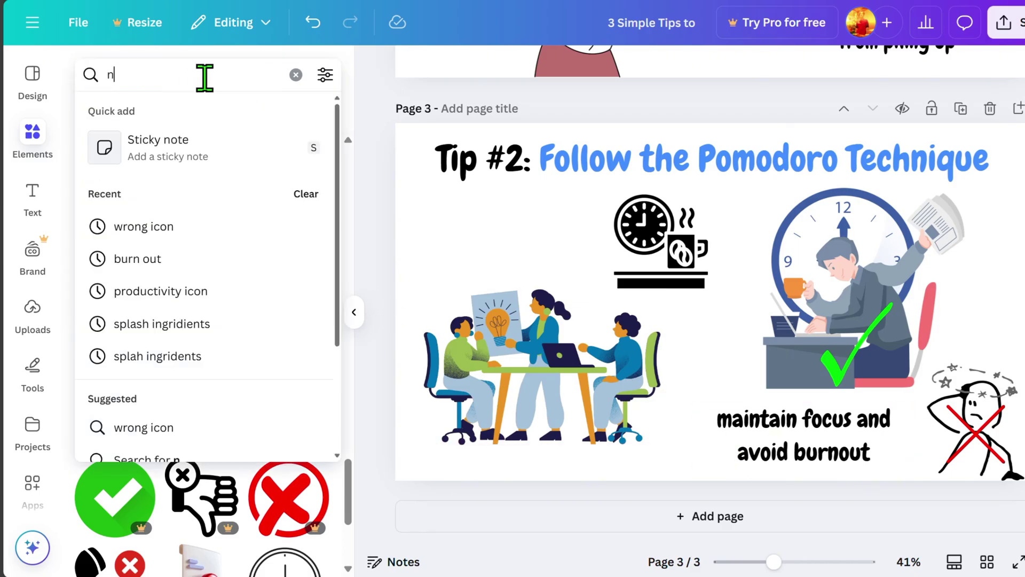
type("ote")
key("Return")
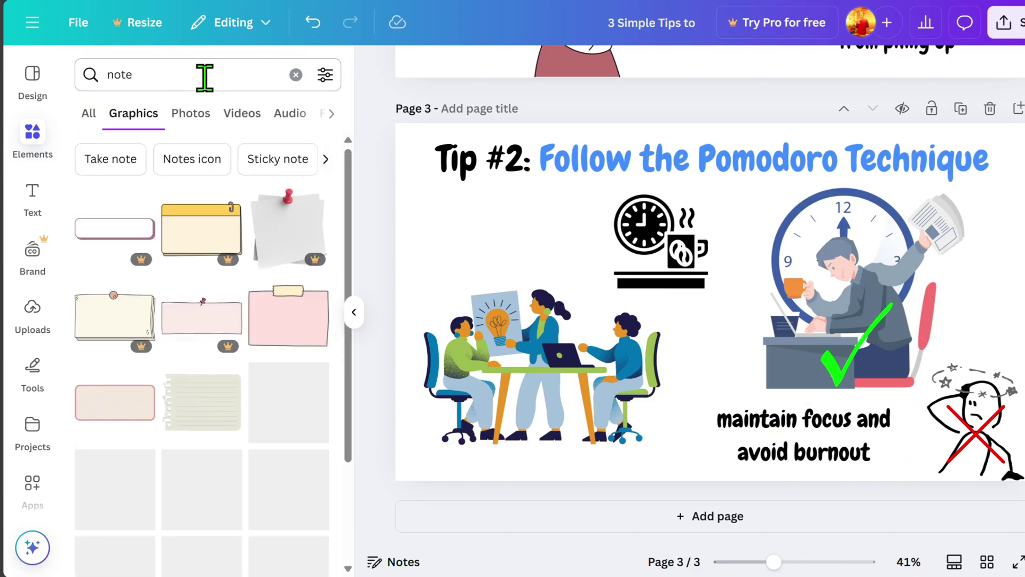
scroll(289, 506, "down", 3)
left_click(282, 425)
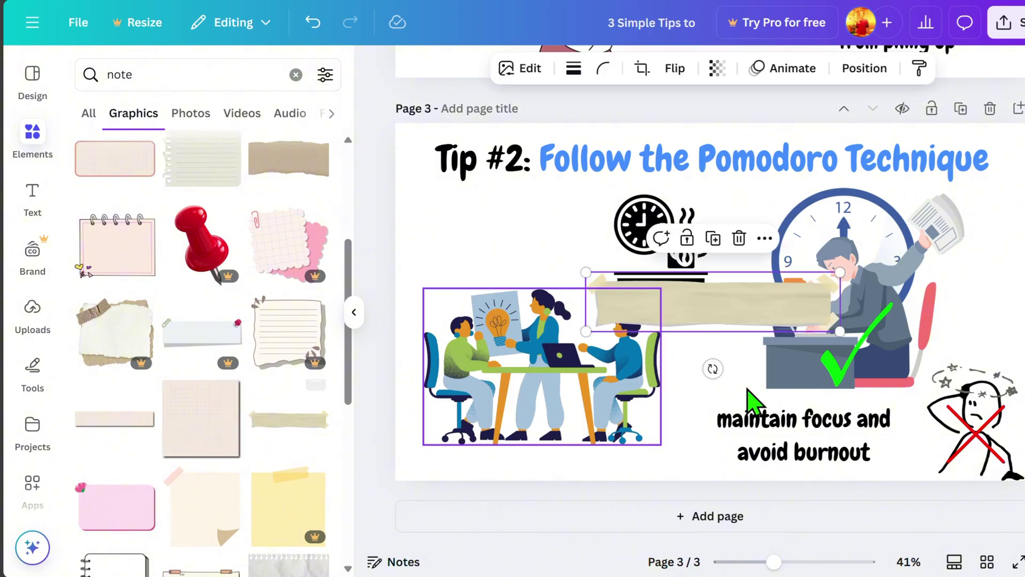
mouse_move(753, 433)
left_mouse_down()
mouse_move(653, 308)
mouse_move(716, 441)
left_mouse_up()
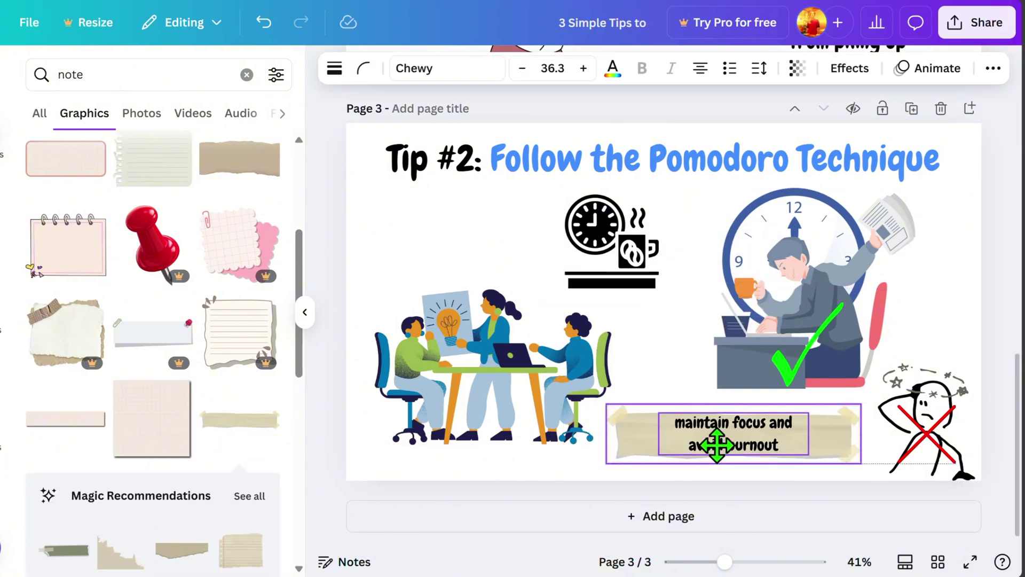
- Add page 4 for Tip #3 and nudge its 'start with a clear direction!' caption left
left_click(667, 522)
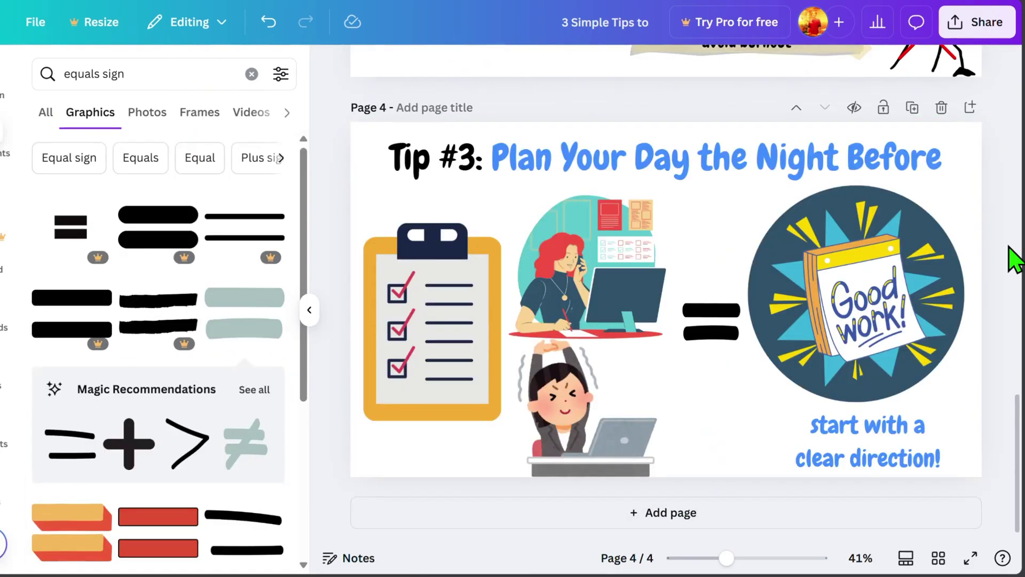
left_click(878, 427)
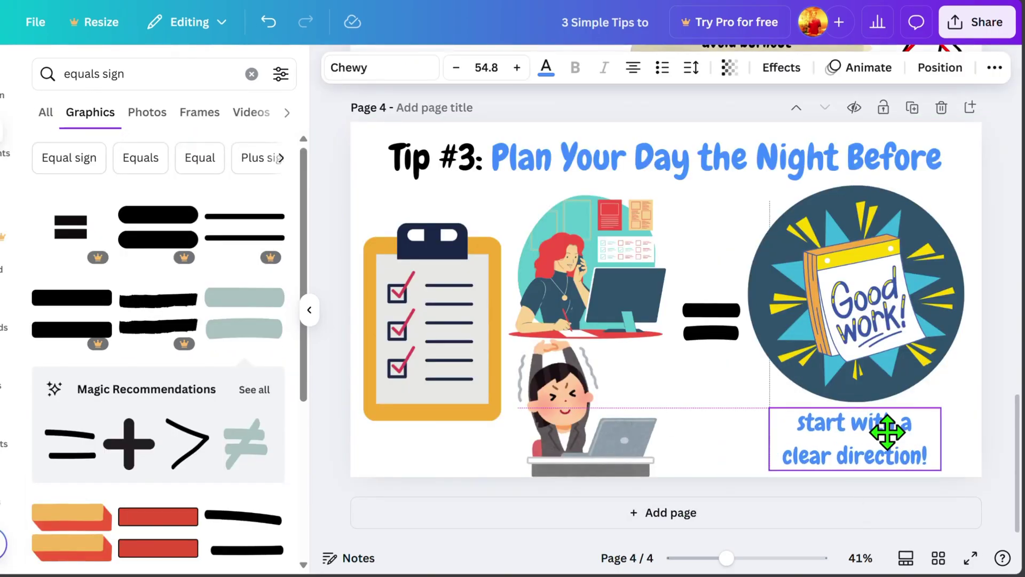
left_click_drag(885, 427, 873, 426)
left_click(1001, 303)
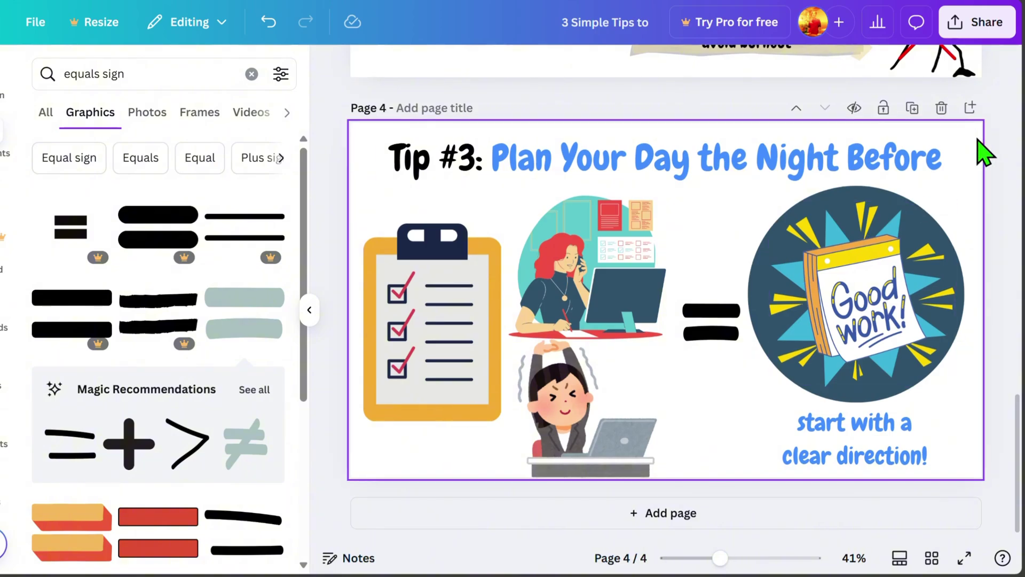
- Download all four pages as PNG images and start a new video design
left_click(977, 26)
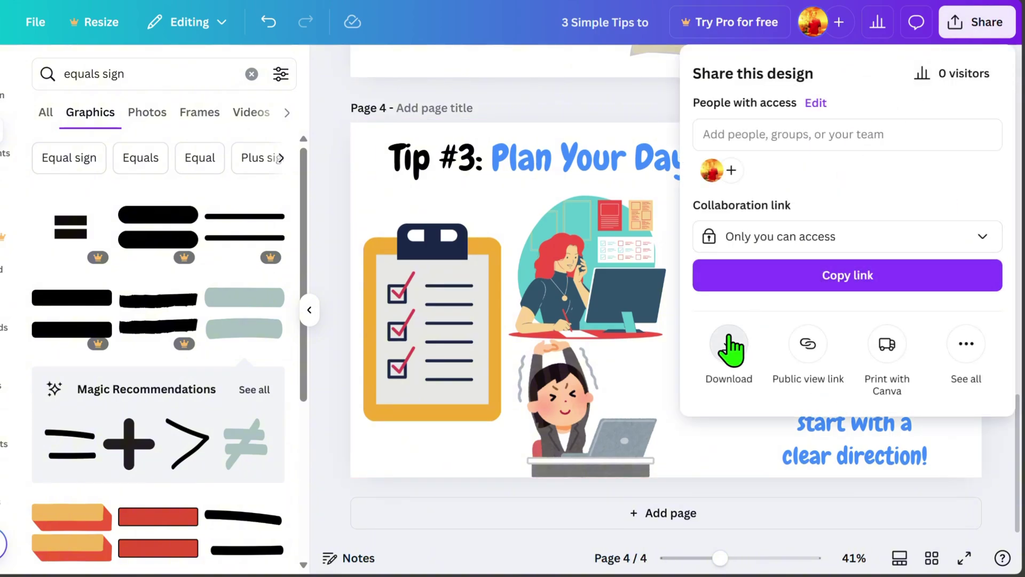
left_click(731, 347)
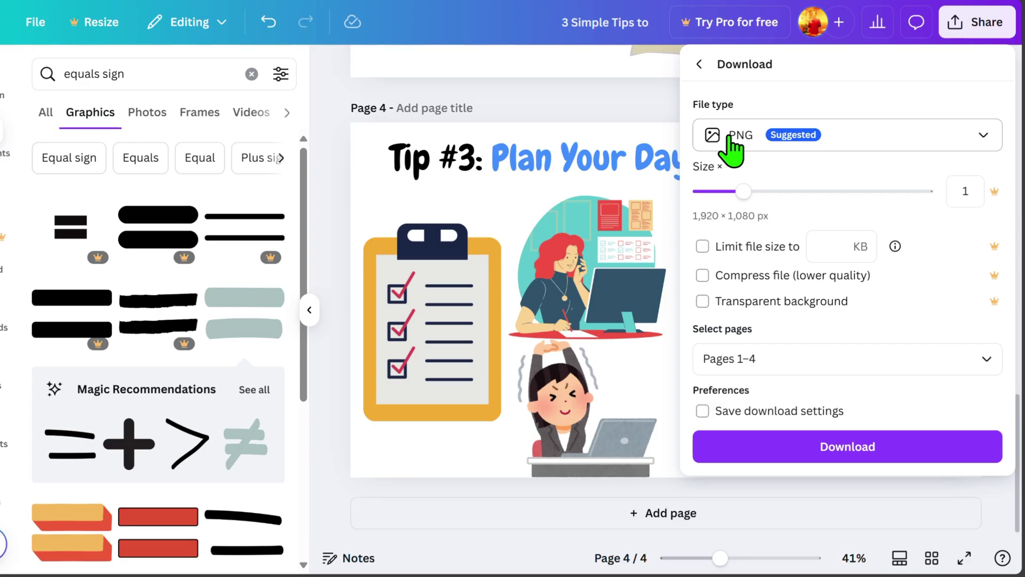
left_click(850, 452)
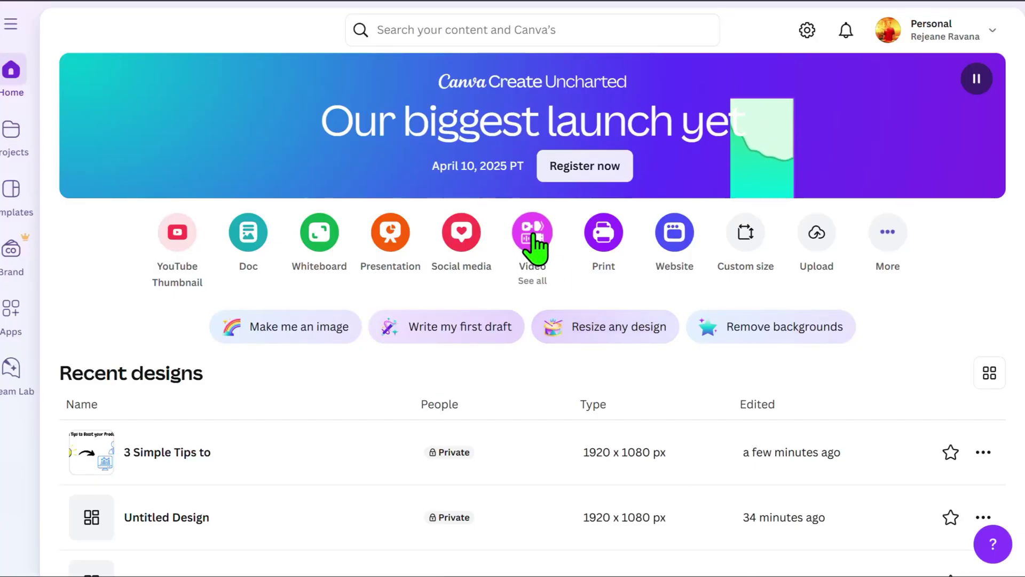
left_click(533, 237)
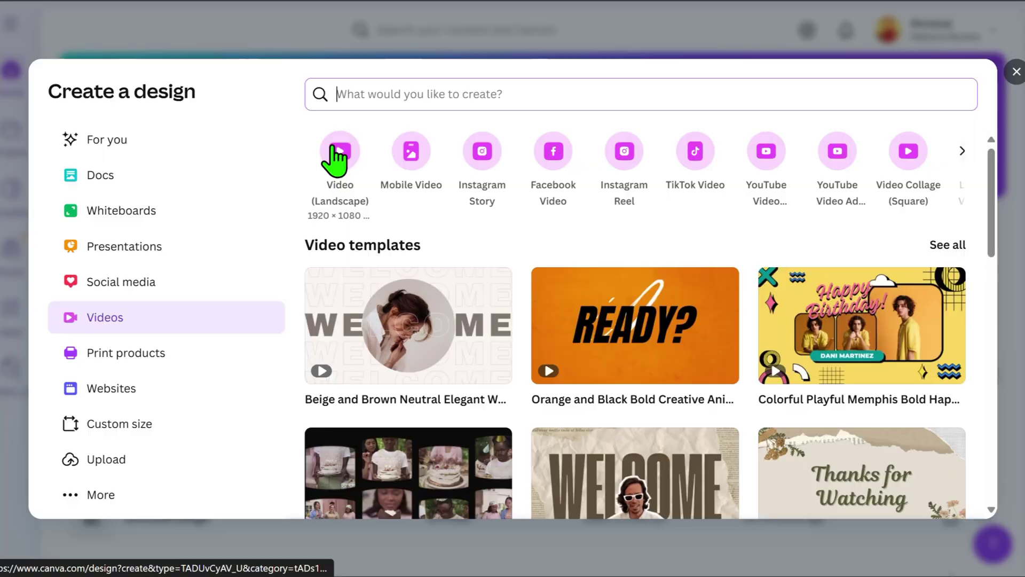
- Create a landscape video design and open the Speed Painter app from Apps
left_click(337, 157)
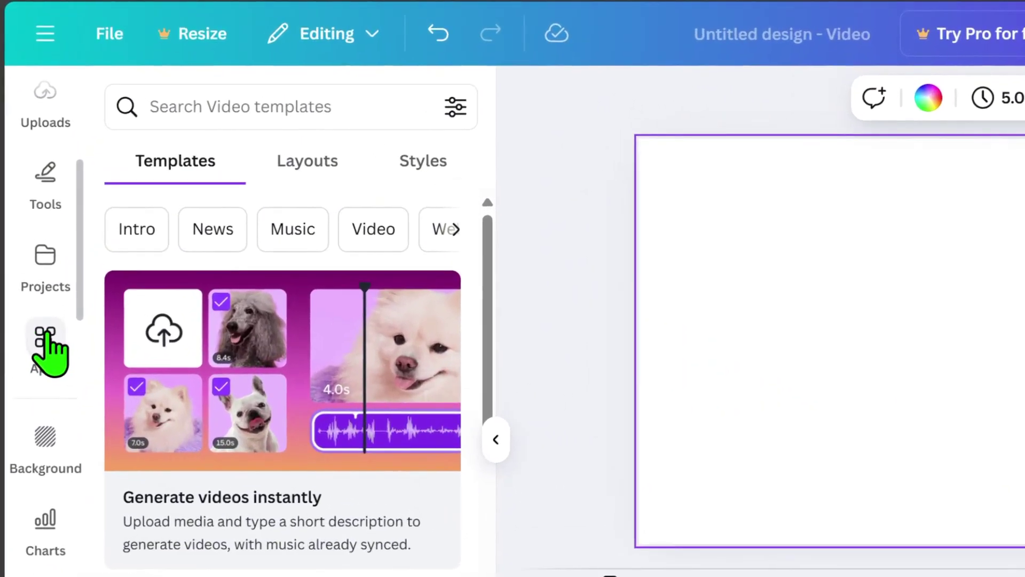
left_click(41, 310)
left_click(409, 112)
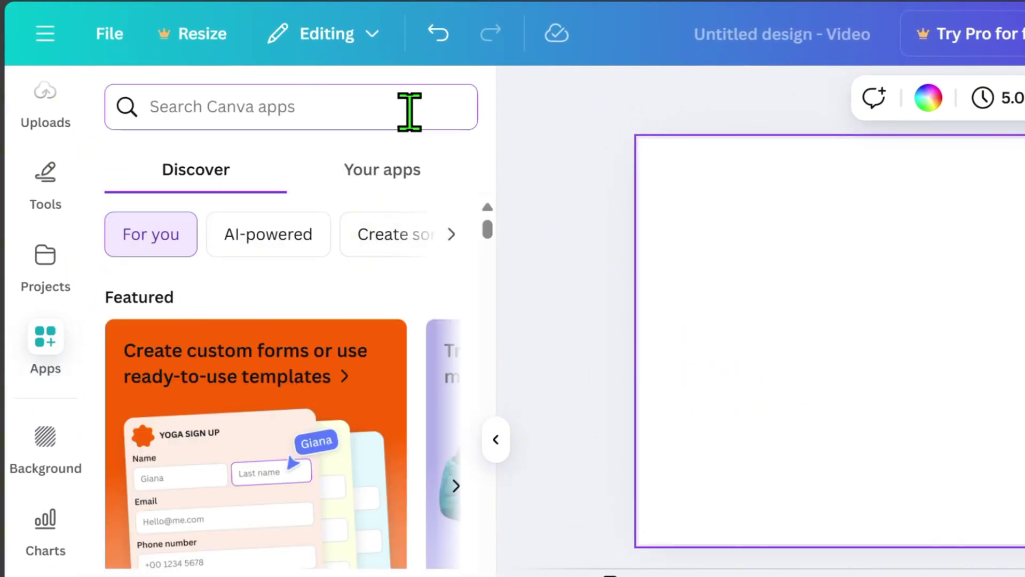
type("speed ")
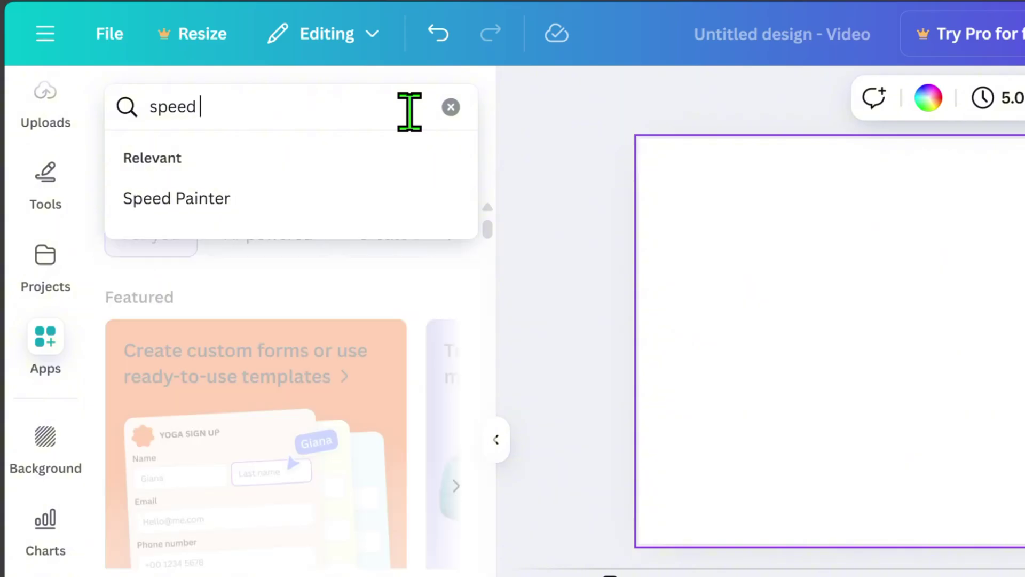
type("painter")
key("Return")
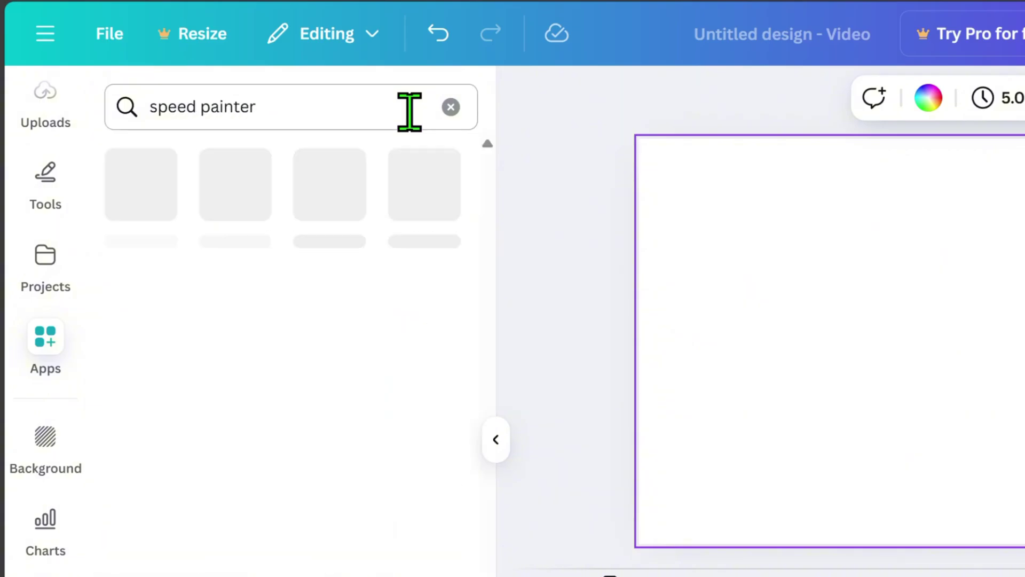
mouse_move(141, 187)
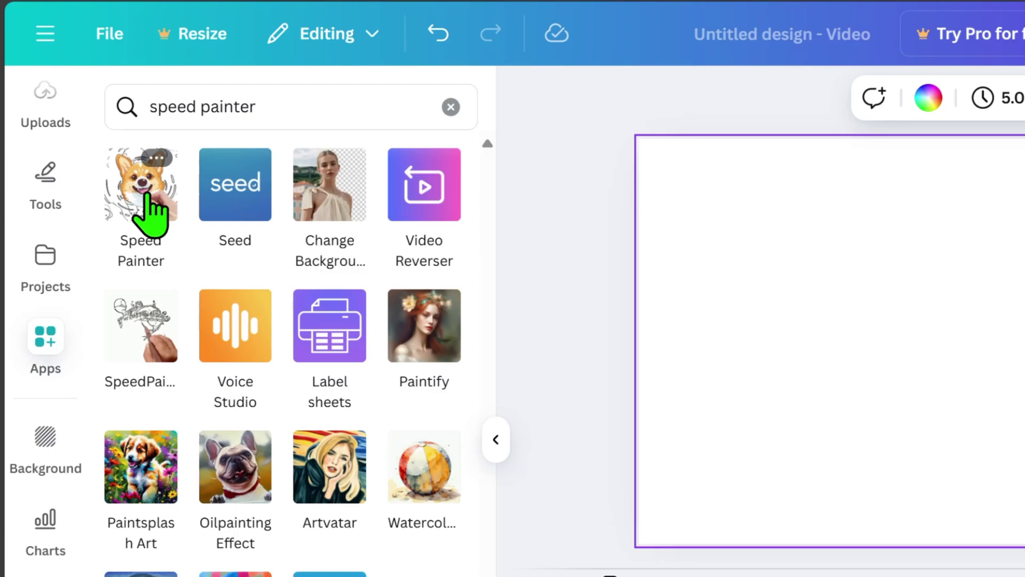
left_click(148, 196)
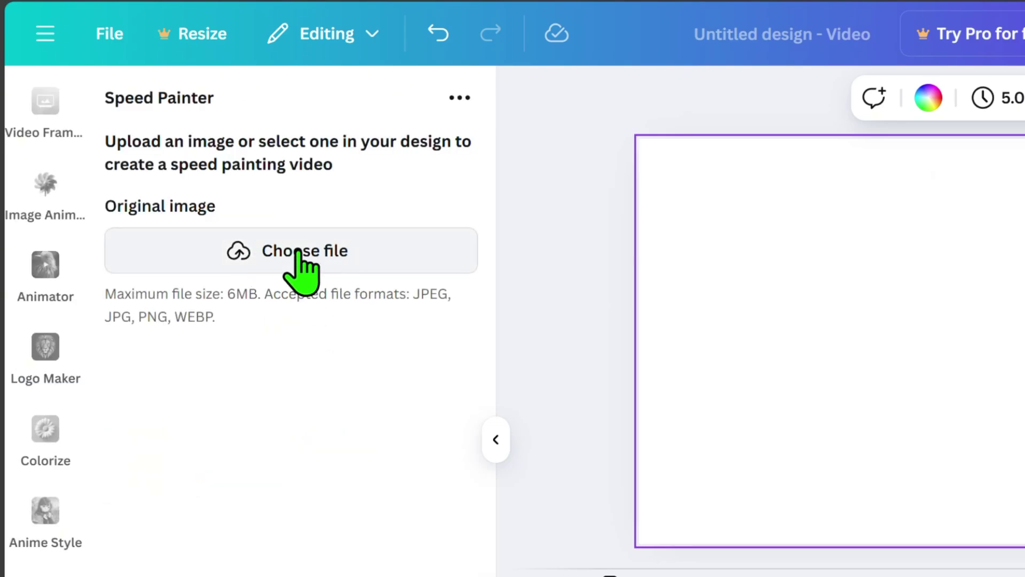
- Upload 1.png to Speed Painter and generate a sketch video with 5s sketch duration
left_click(345, 252)
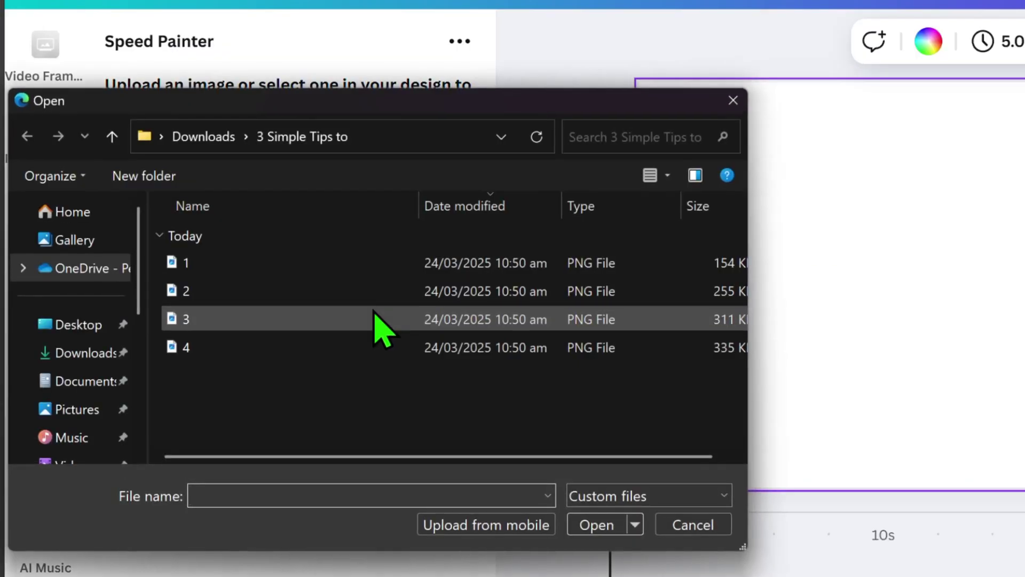
left_click(234, 269)
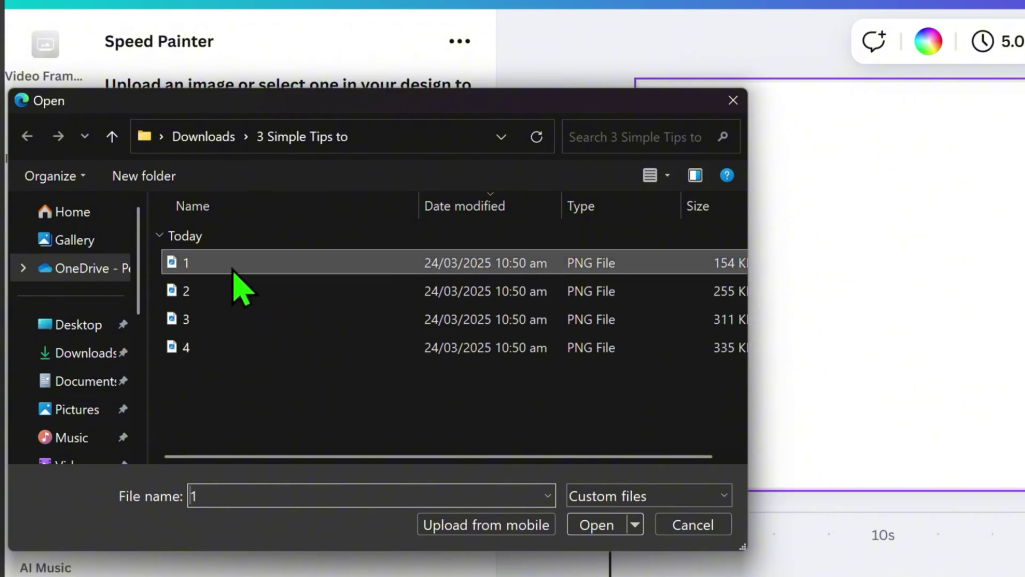
left_click(596, 525)
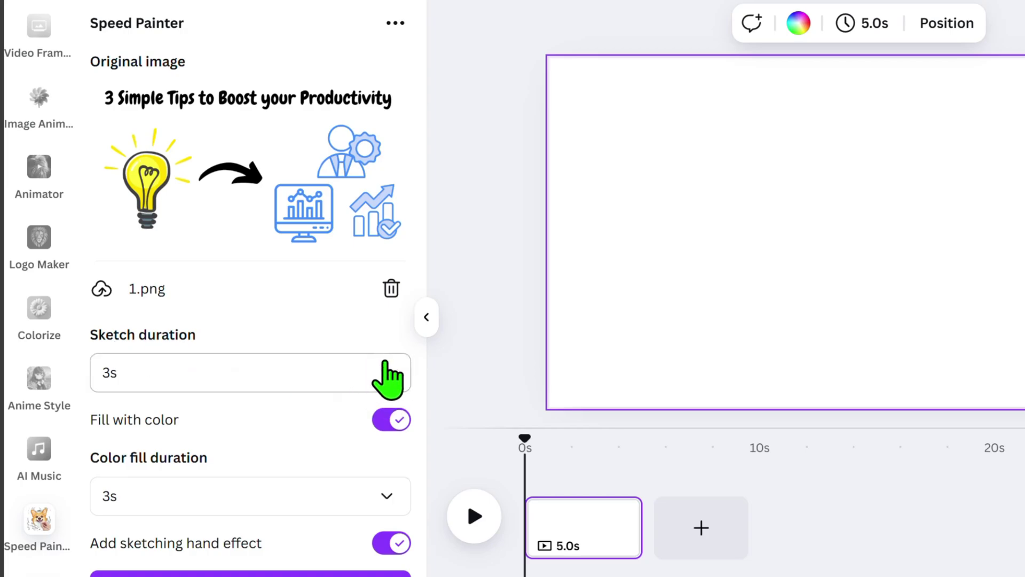
left_click(388, 375)
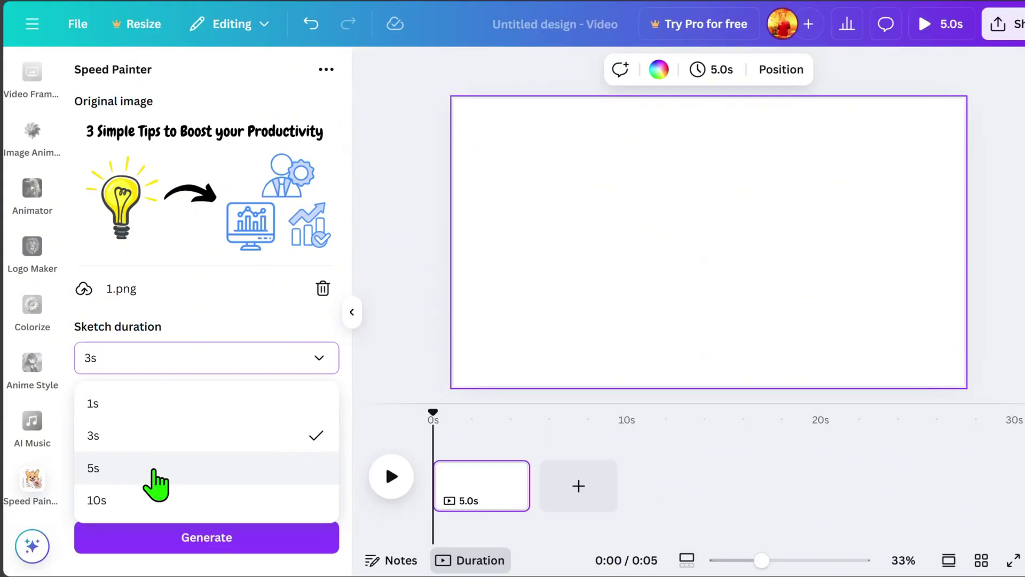
left_click(156, 484)
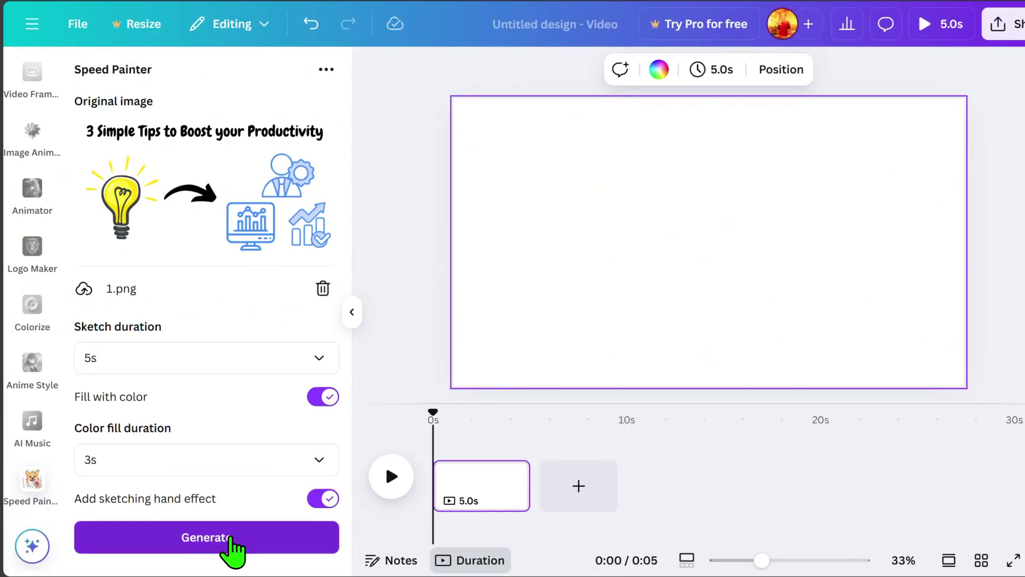
left_click(233, 538)
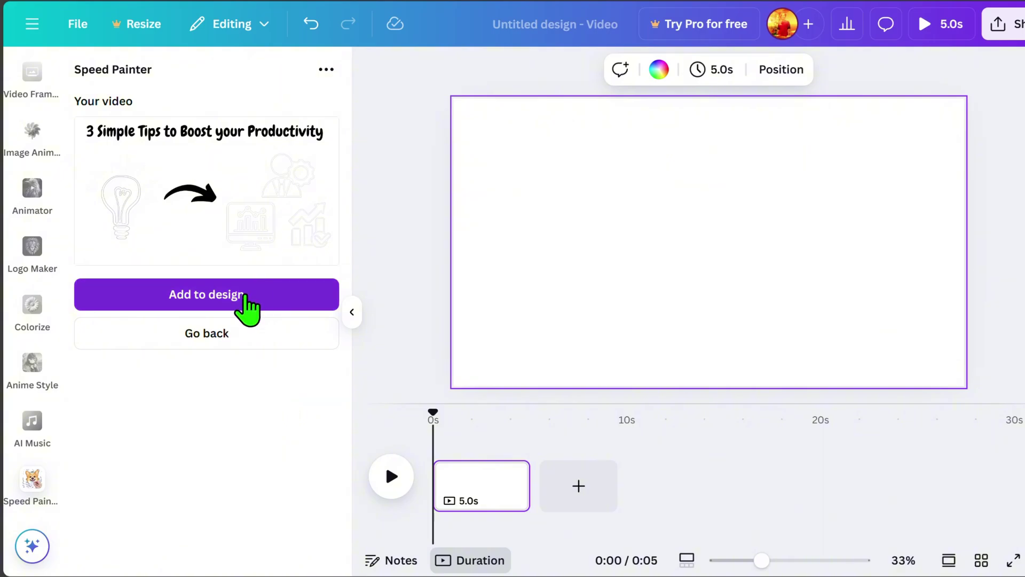
- Add the opening sketch video, set it as page background, and add a blank page
left_click(244, 295)
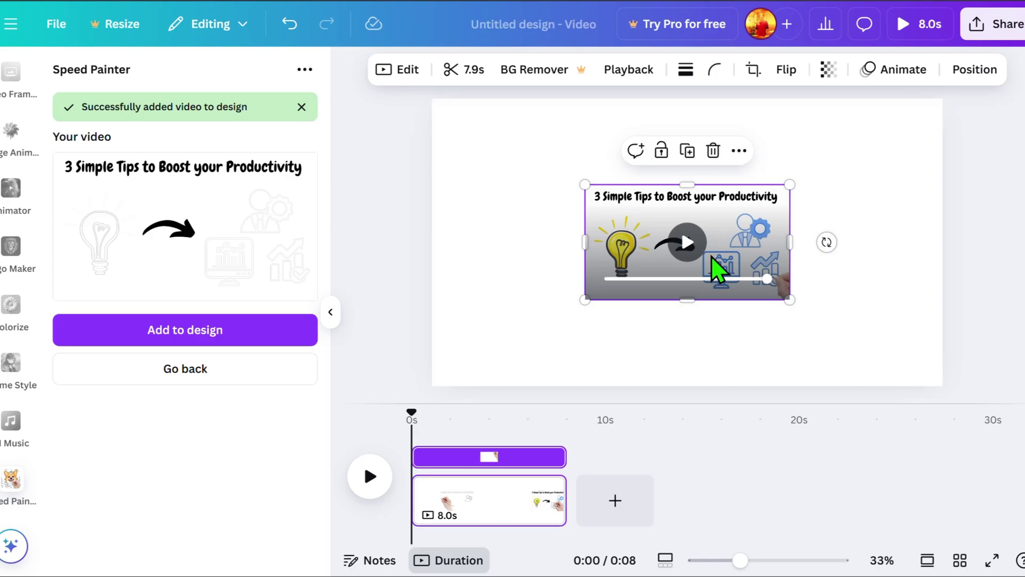
mouse_move(687, 243)
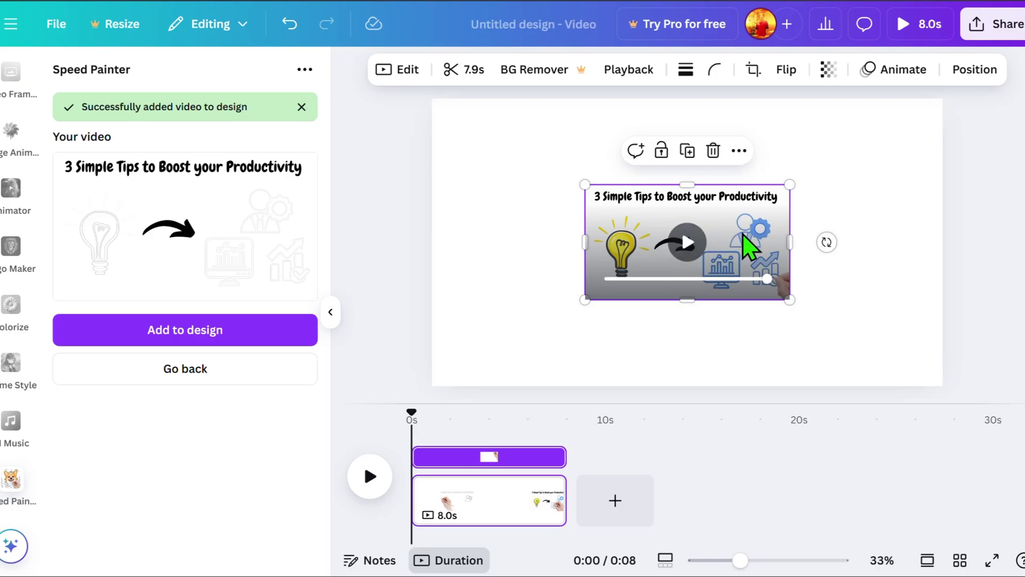
right_click(749, 244)
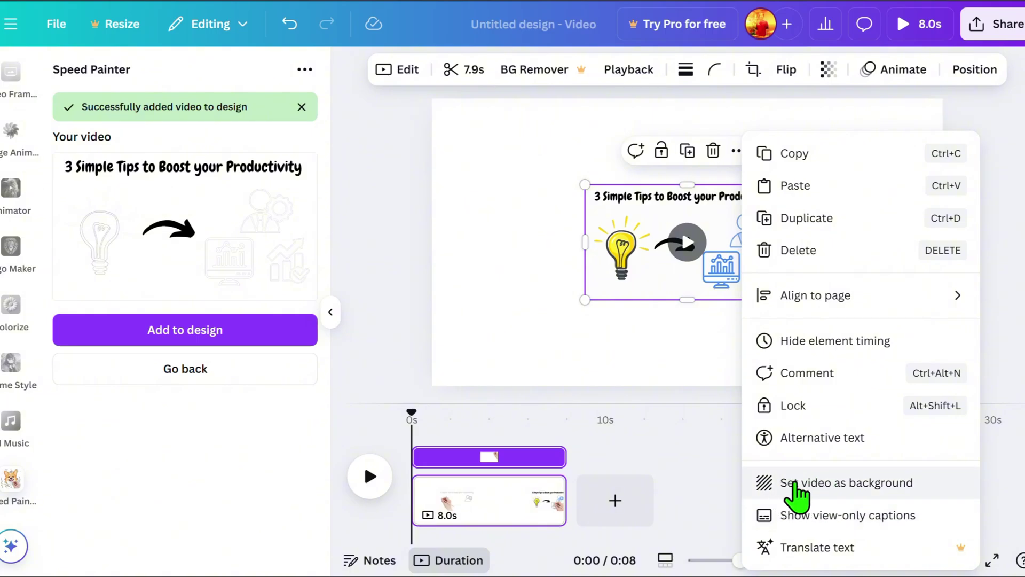
left_click(794, 484)
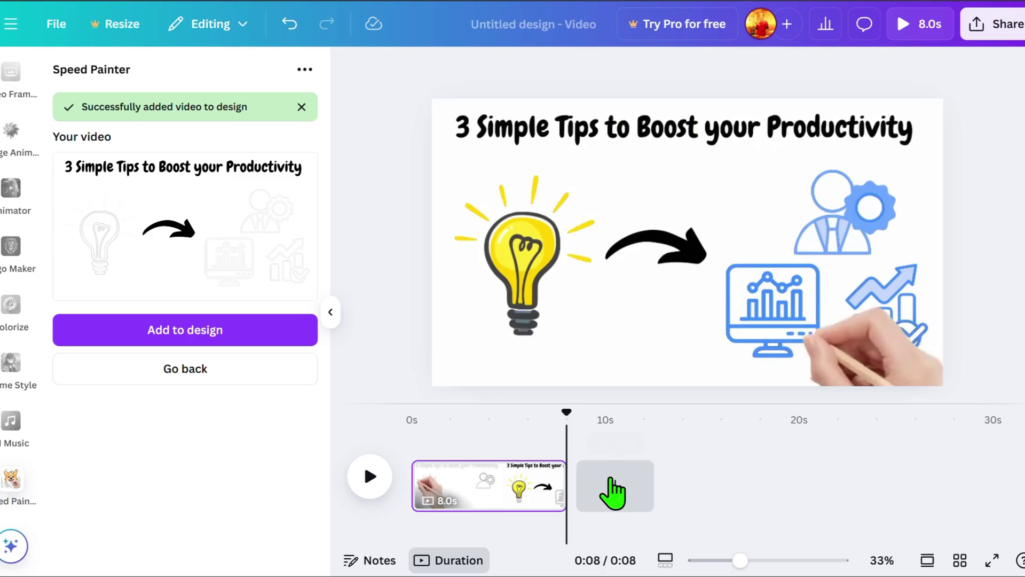
left_click(620, 496)
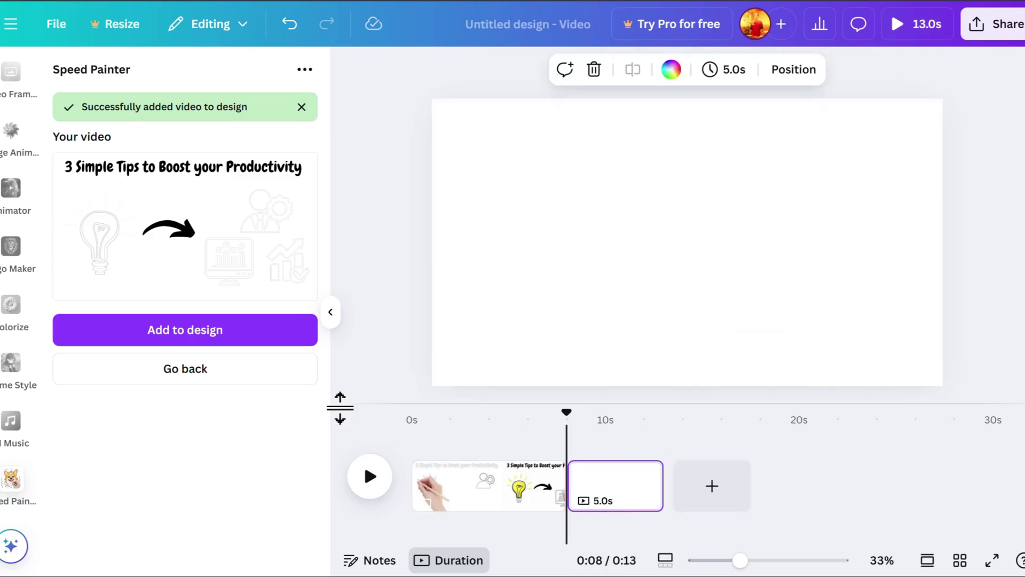
- Replace 1.png with 2.png as the Speed Painter source image
left_click(256, 347)
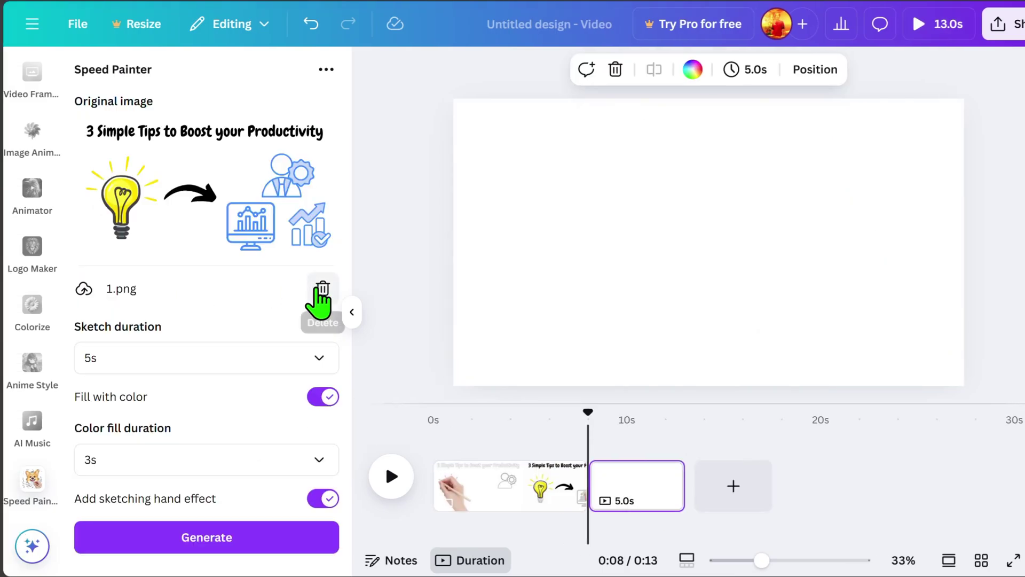
left_click(322, 289)
left_click(238, 191)
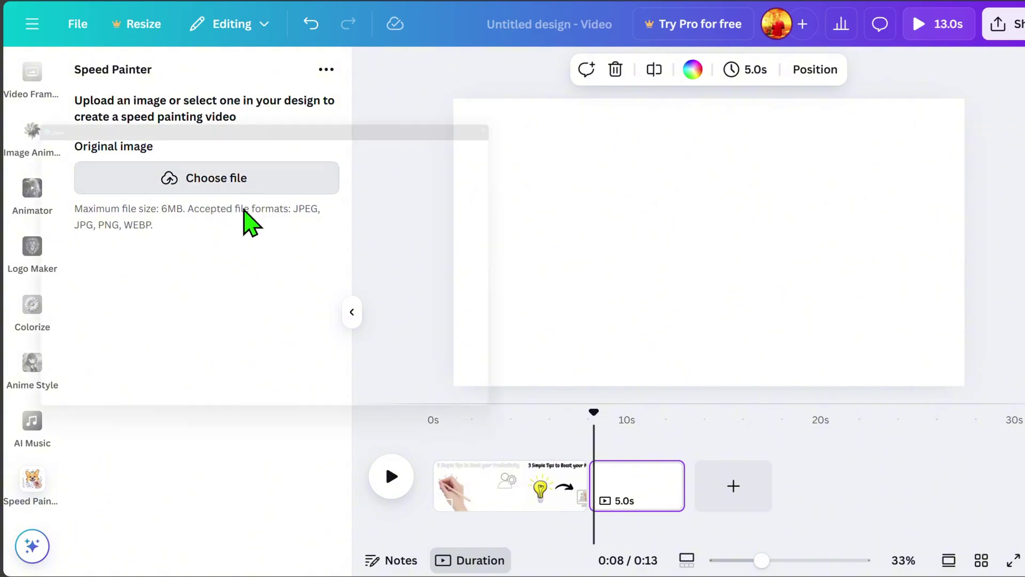
left_click(155, 255)
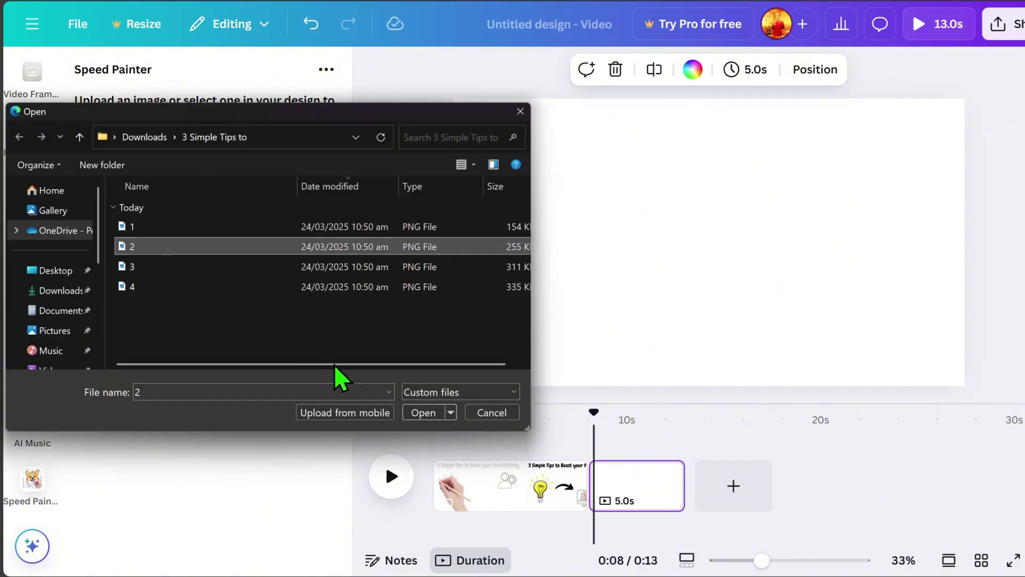
left_click(420, 414)
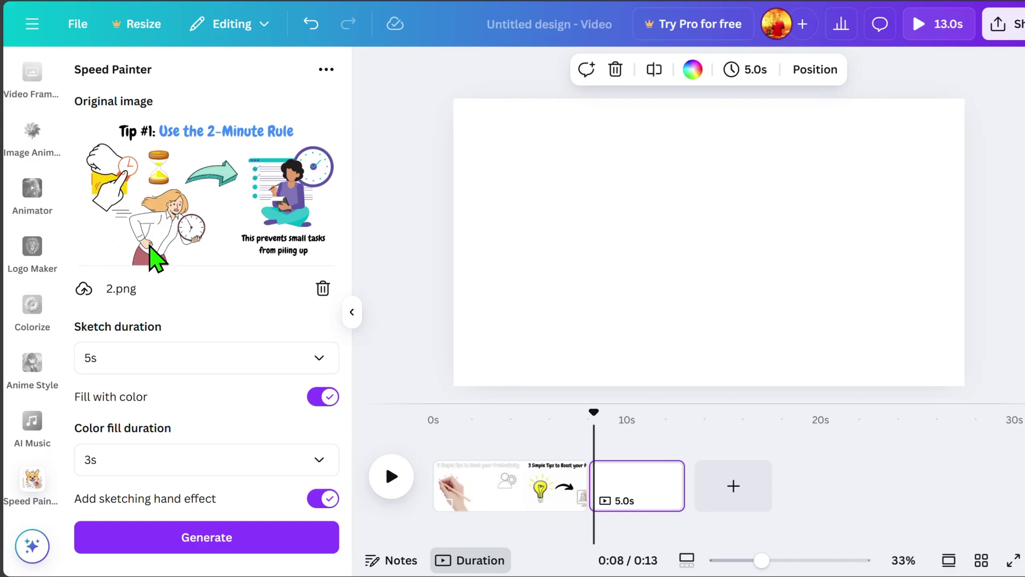
- Set 10s sketch duration and 1s colour fill, then generate the Tip #1 video
left_click(286, 371)
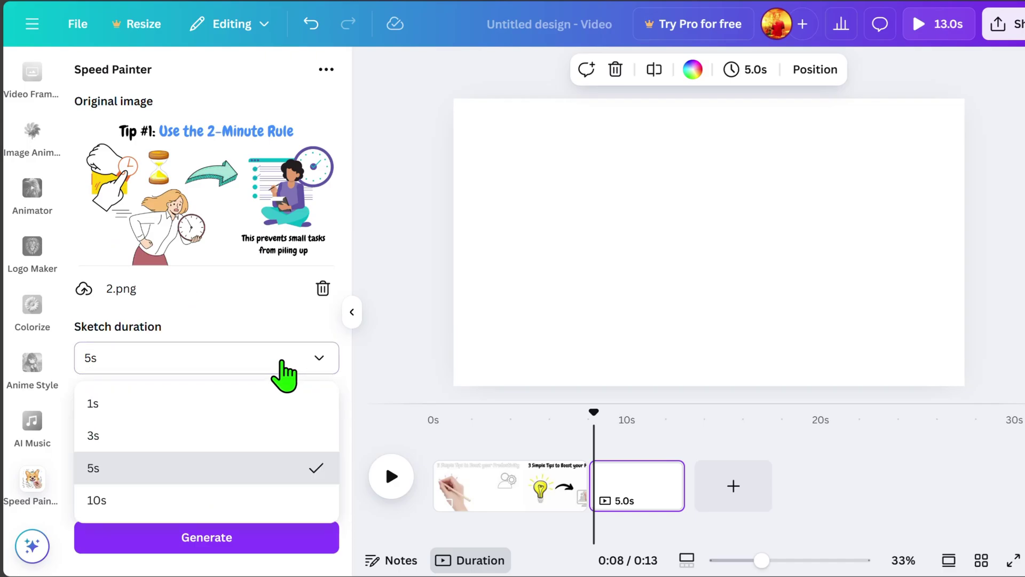
left_click(115, 495)
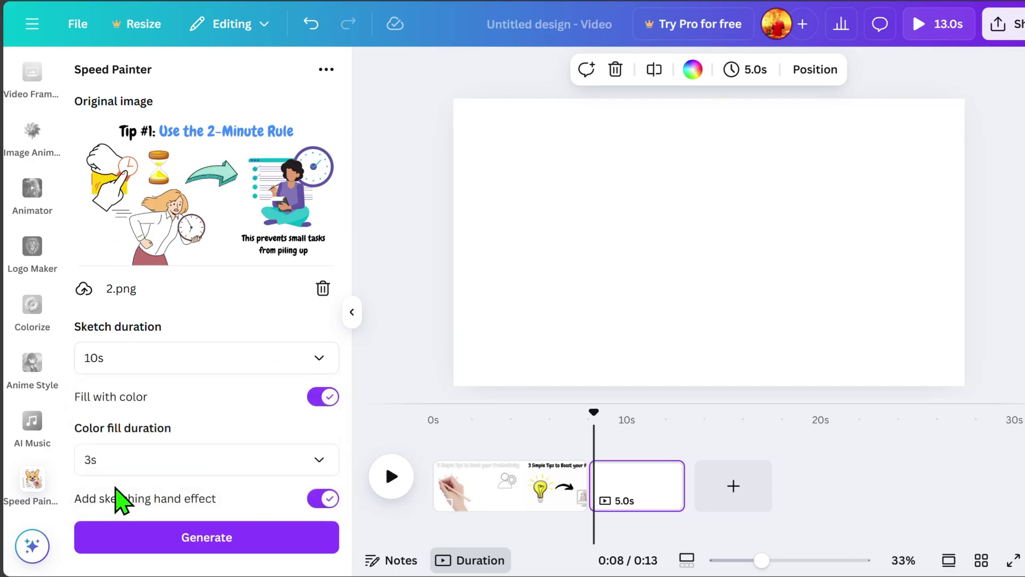
left_click(189, 469)
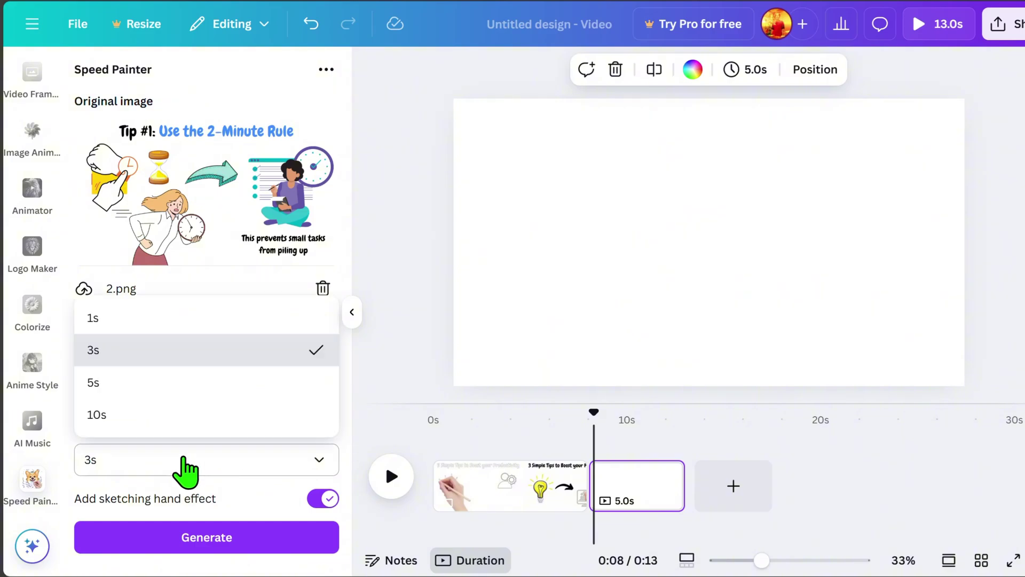
left_click(126, 320)
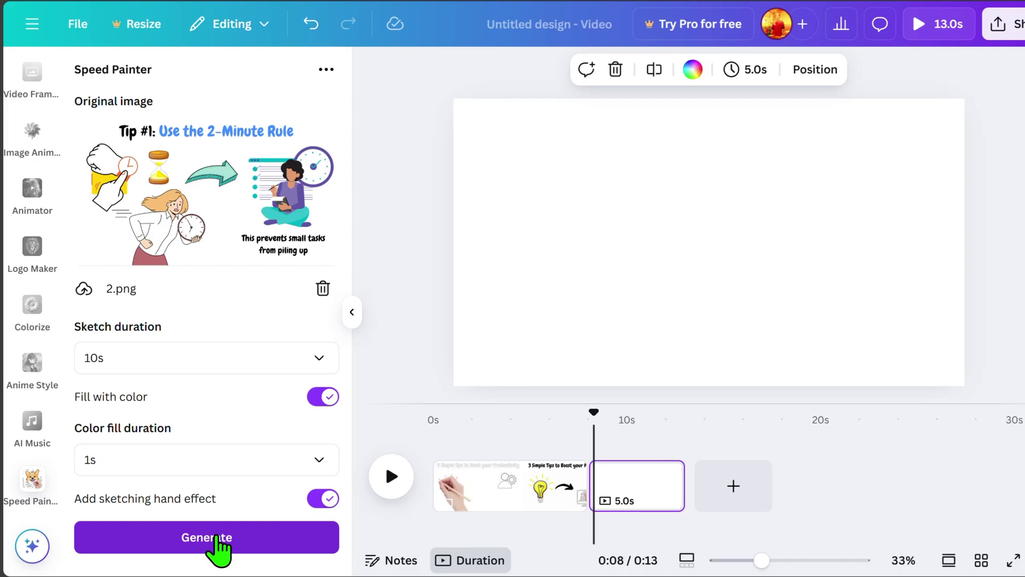
left_click(218, 548)
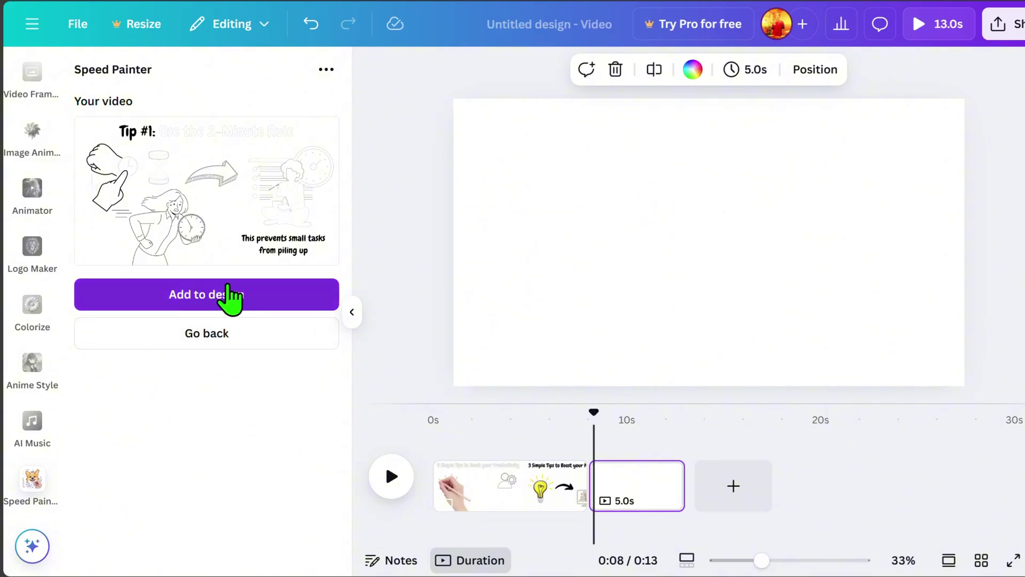
- Add the Tip #1 sketch video as the page background and preview playback
left_click(229, 296)
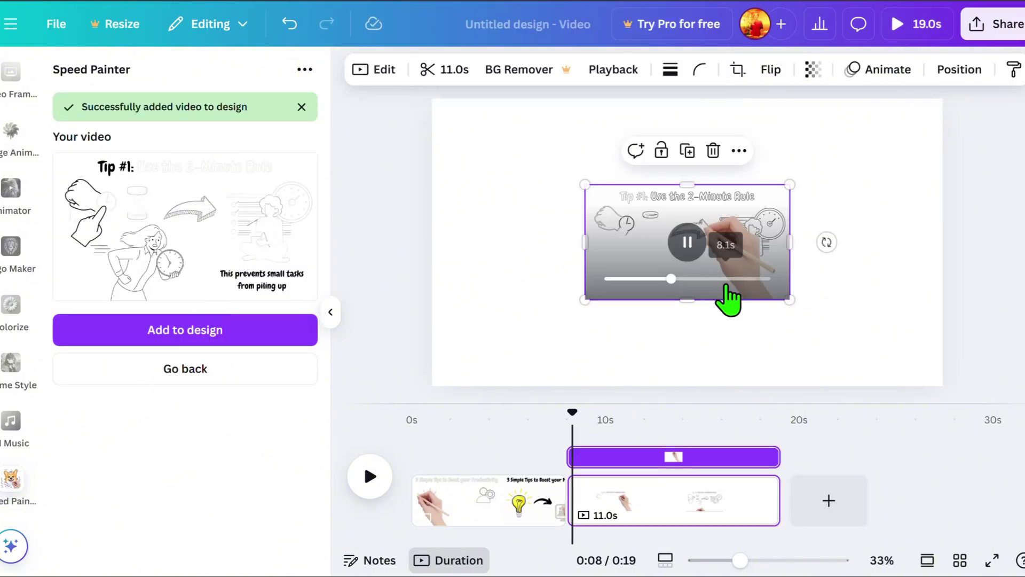
right_click(744, 267)
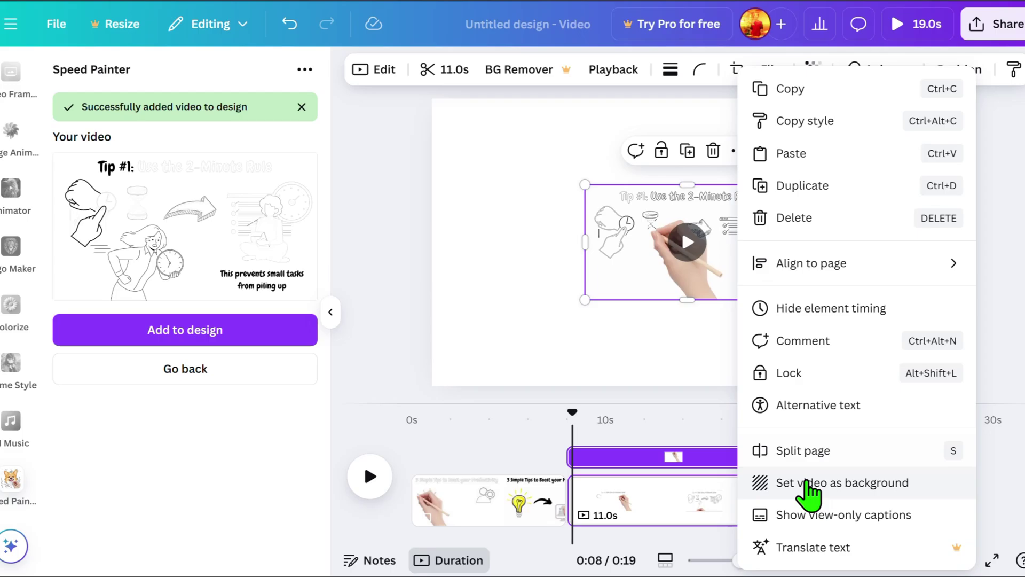
left_click(805, 482)
left_click(367, 483)
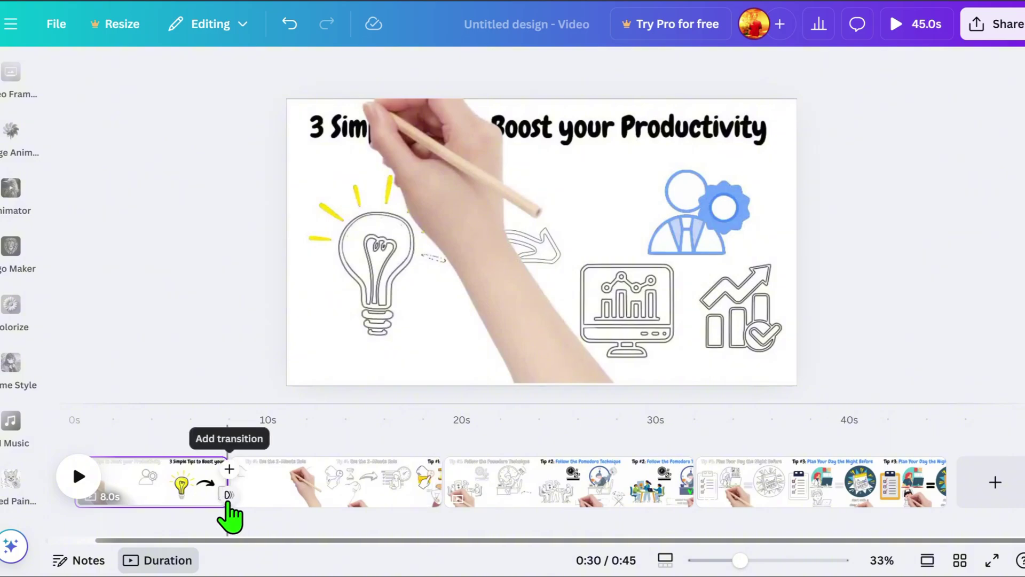
- Add a Color Wipe transition between the opening productivity scene and the Tip #1 scene
left_click(230, 500)
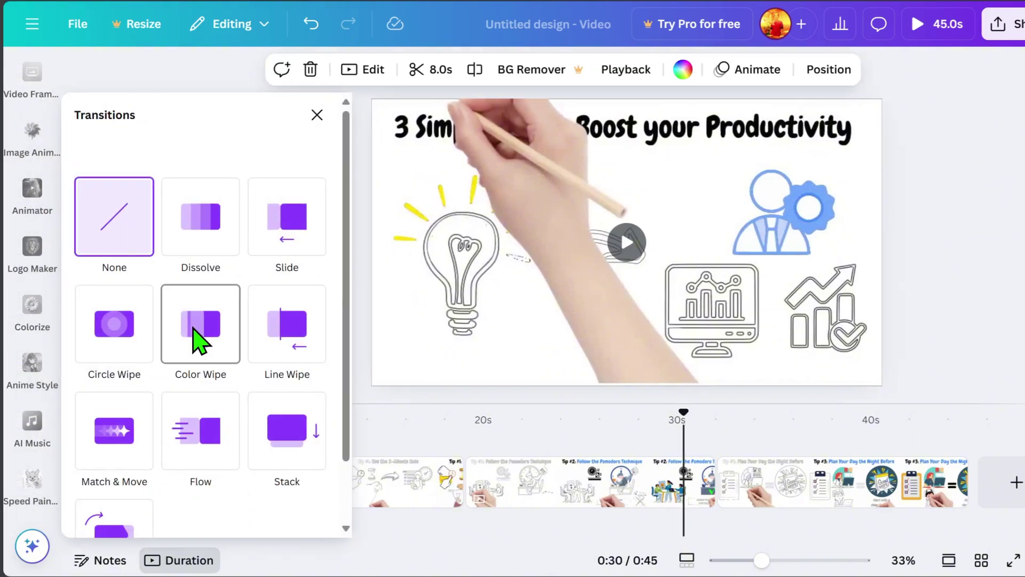
left_click(198, 342)
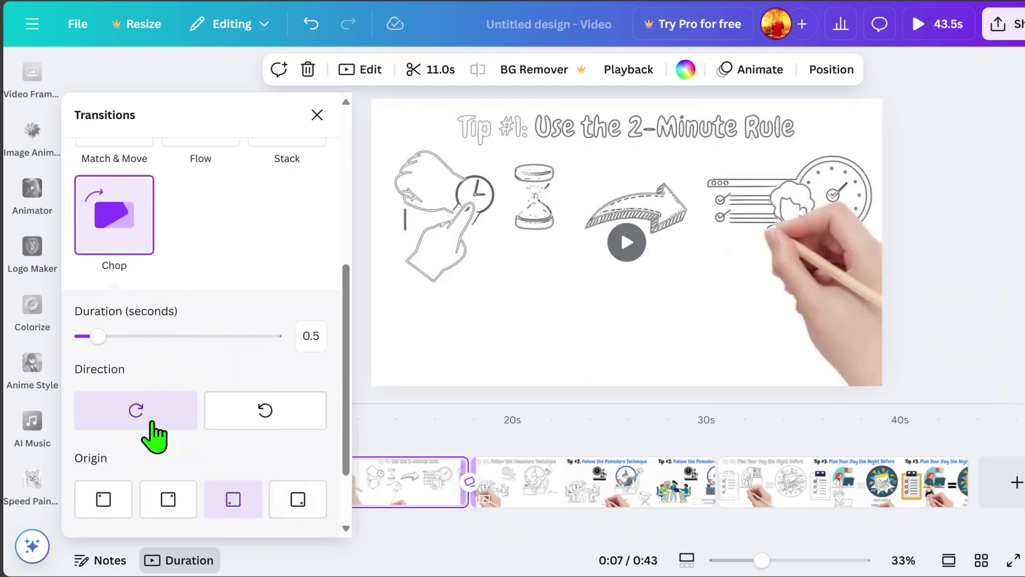
scroll(153, 435, "down", 1)
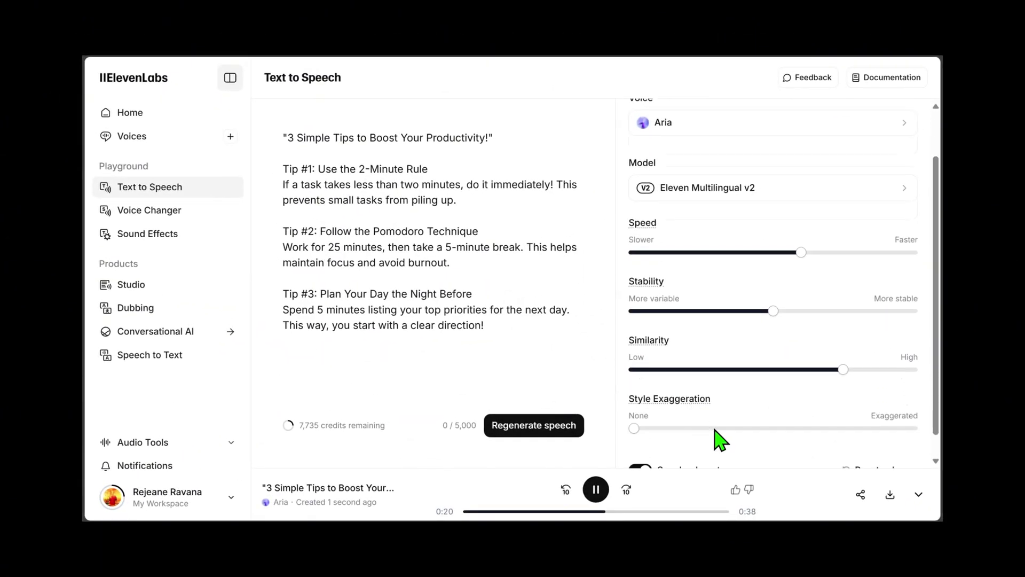
scroll(718, 438, "down", 1)
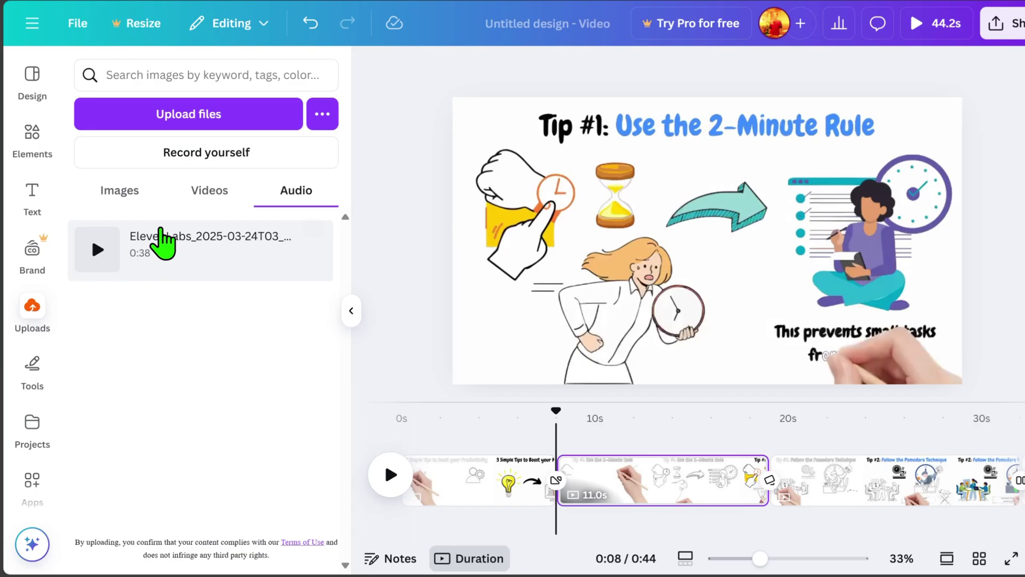
- Add the ElevenLabs voiceover, align it to start at 0s, and preview playback
left_click(167, 258)
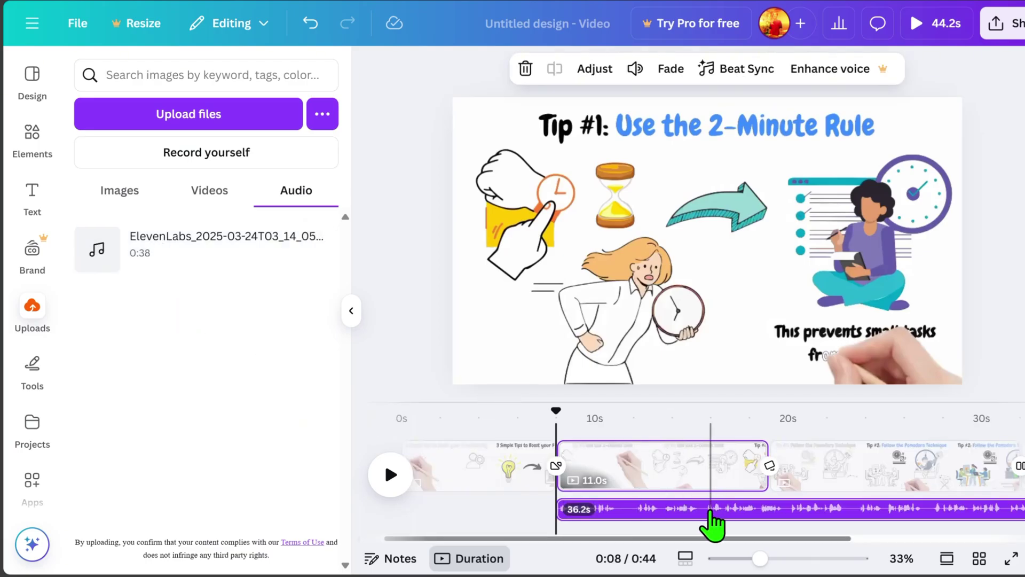
left_click_drag(712, 525, 522, 515)
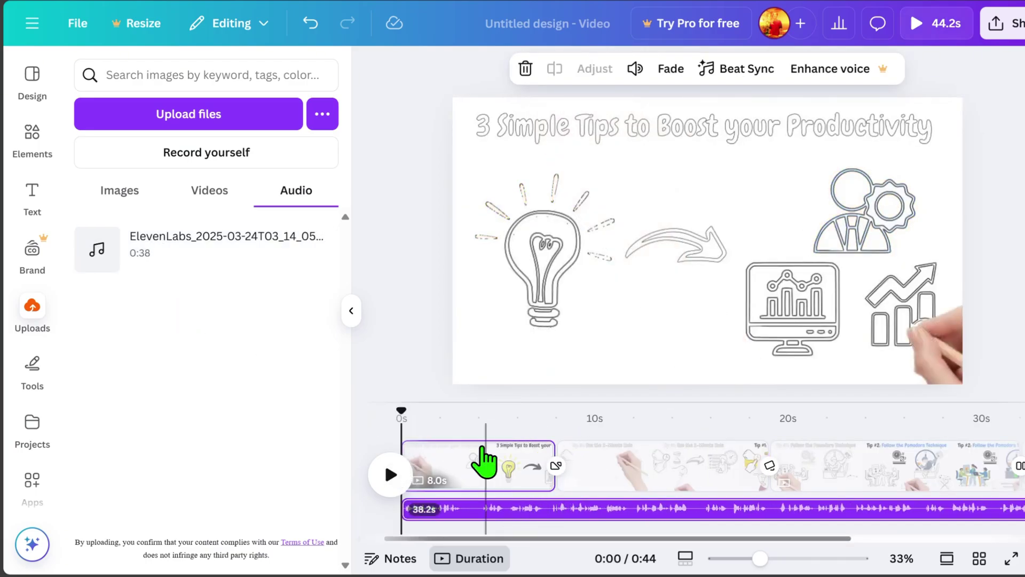
left_click(390, 473)
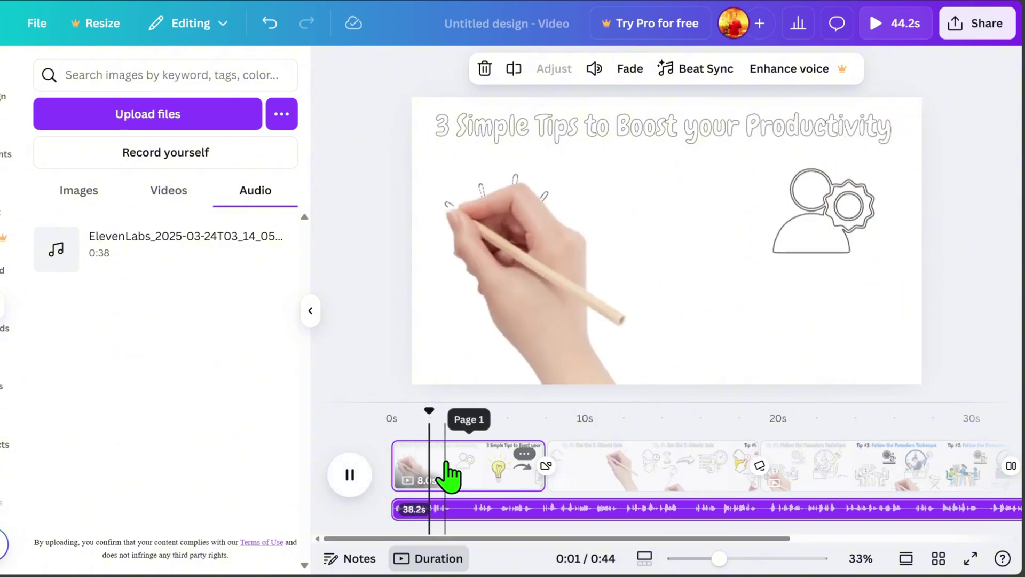
key("space")
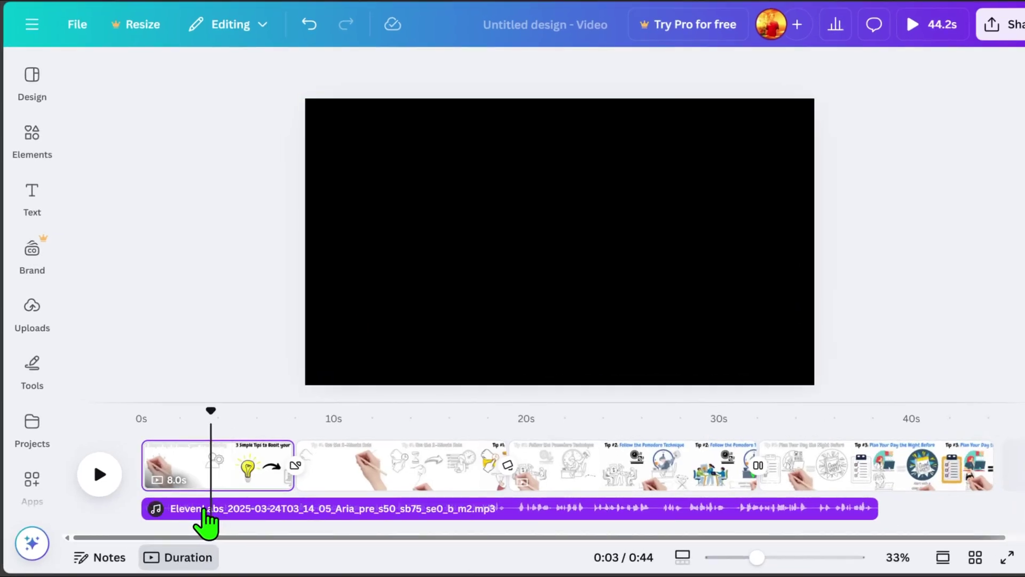
- Split the voiceover, move its second part later toward Tip #1, and open Share
right_click(207, 508)
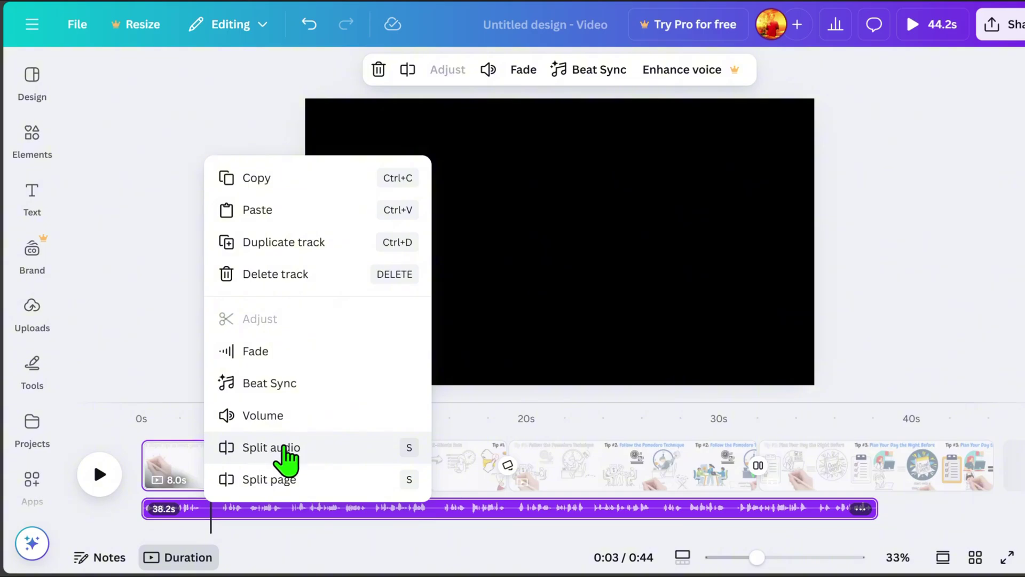
left_click(286, 447)
left_click_drag(281, 508, 353, 507)
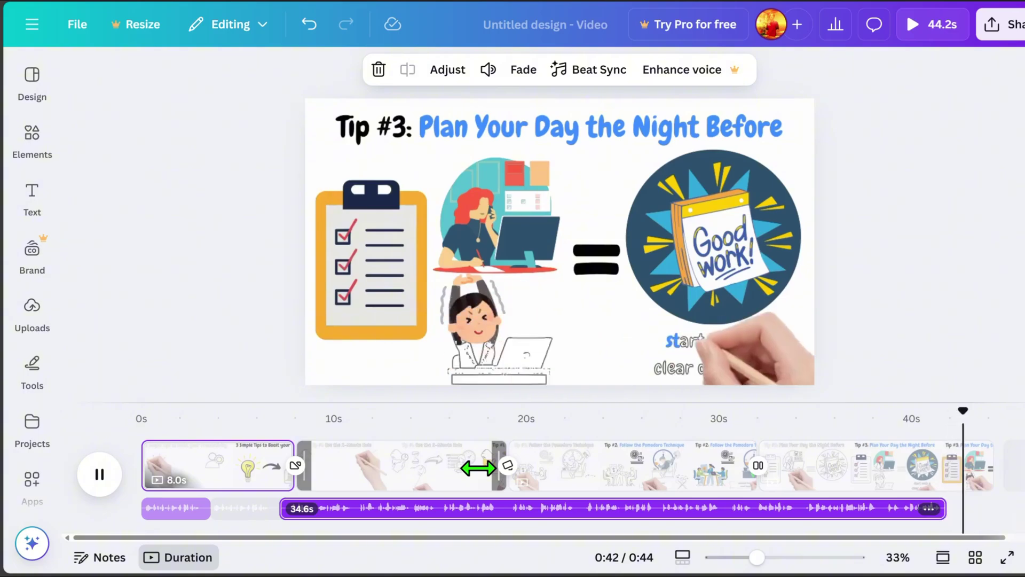
left_click(970, 26)
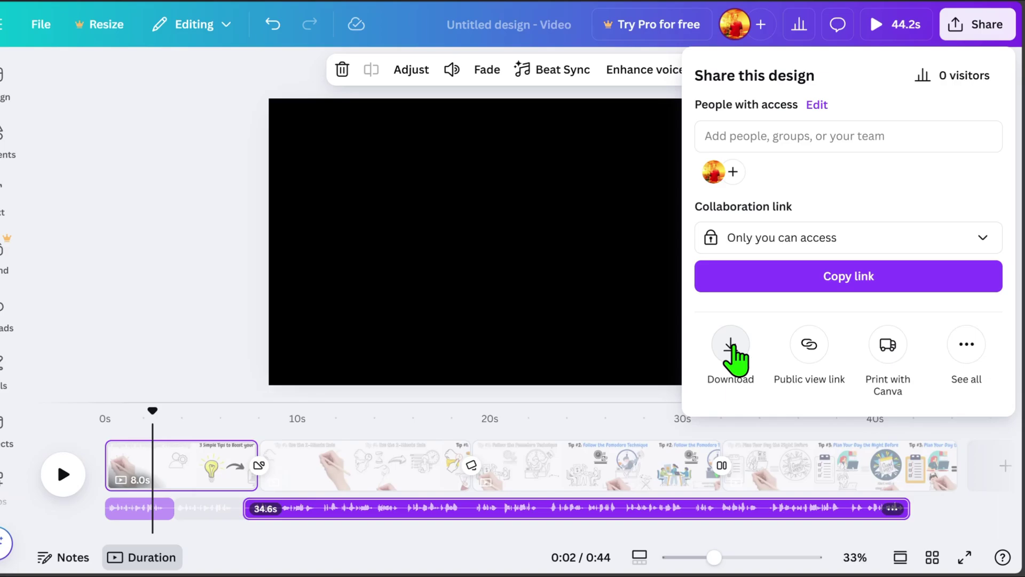
- Open Download settings showing MP4 Video at 1080p for pages 1–4
left_click(731, 349)
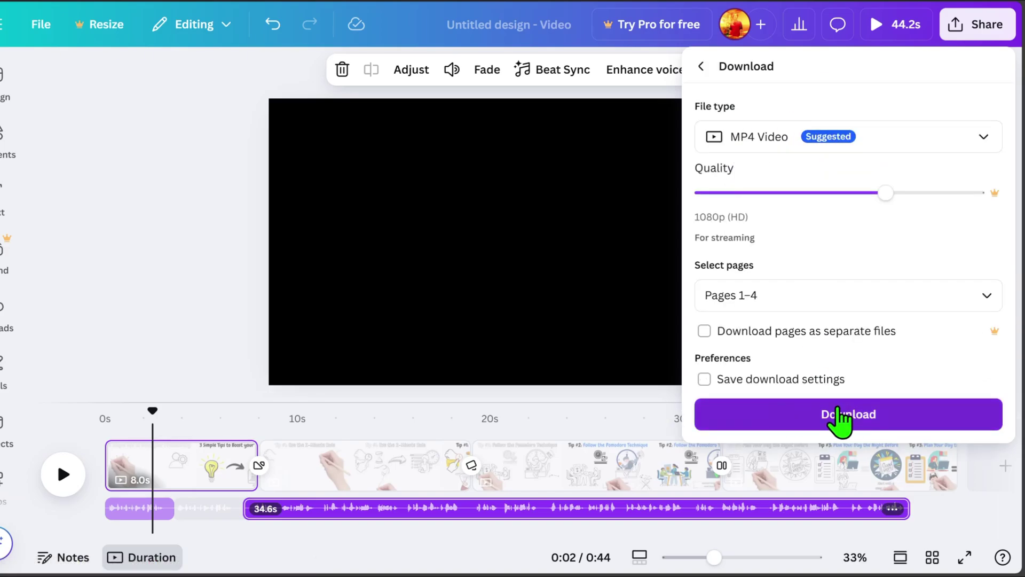